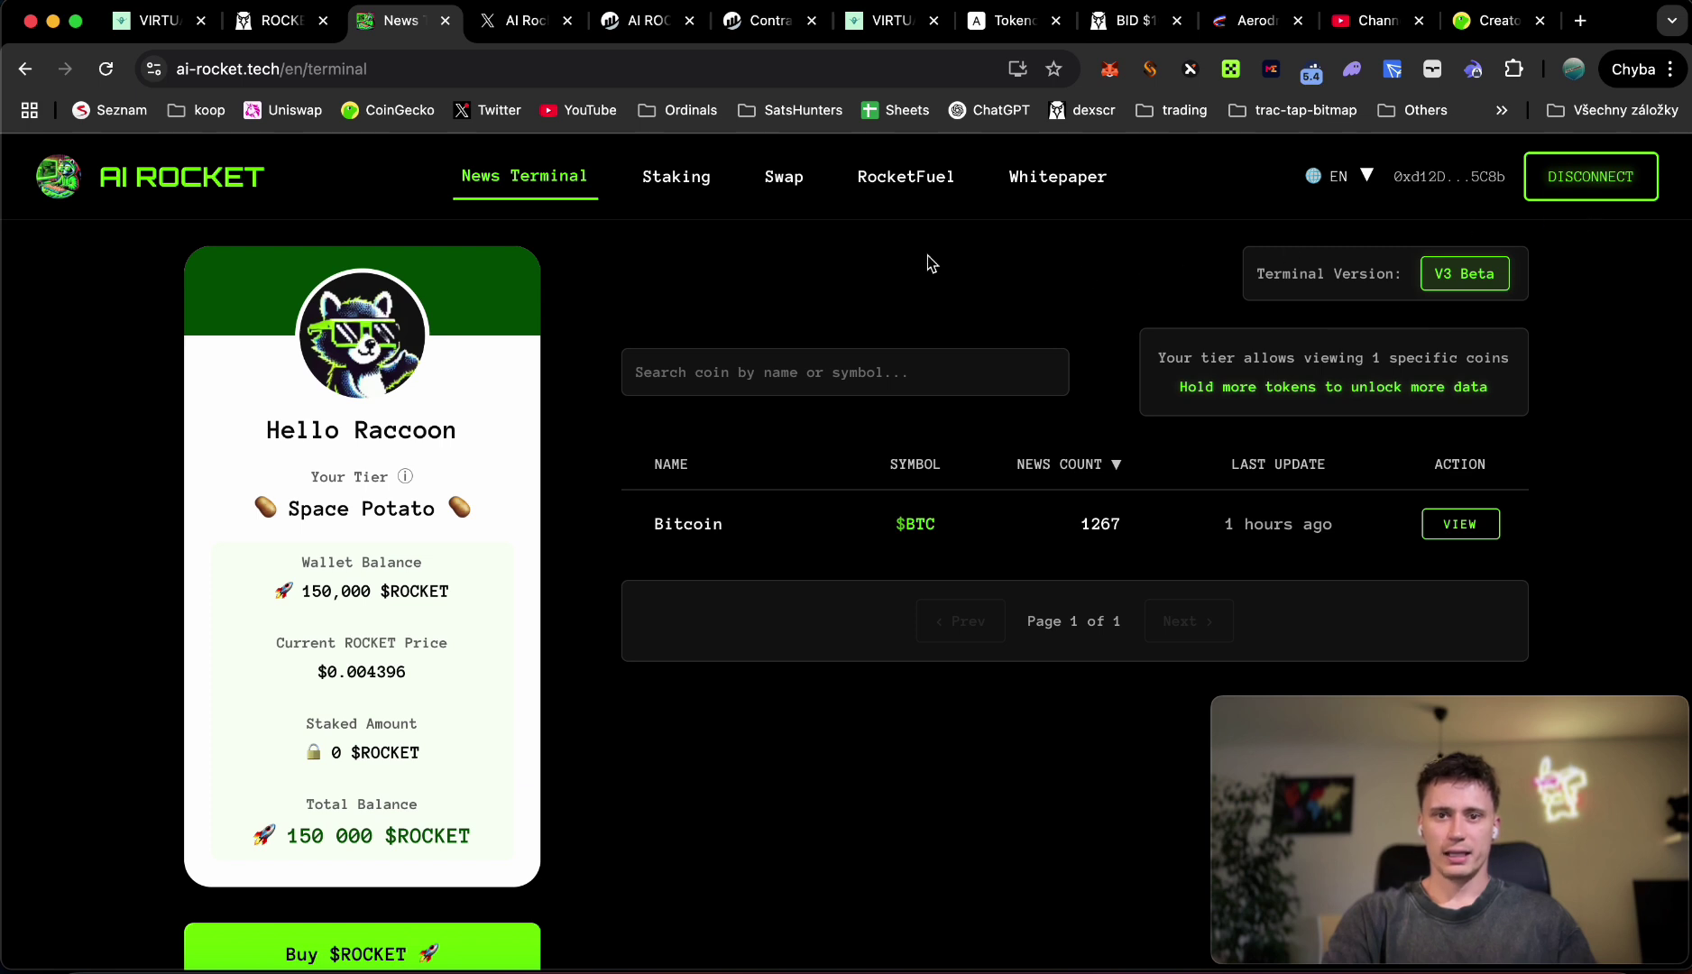
Step: Open the Staking page and examine the Version 1 protocol overview, pool multipliers and new-stake form
{"action": "left_click", "coordinate": [698, 193]}
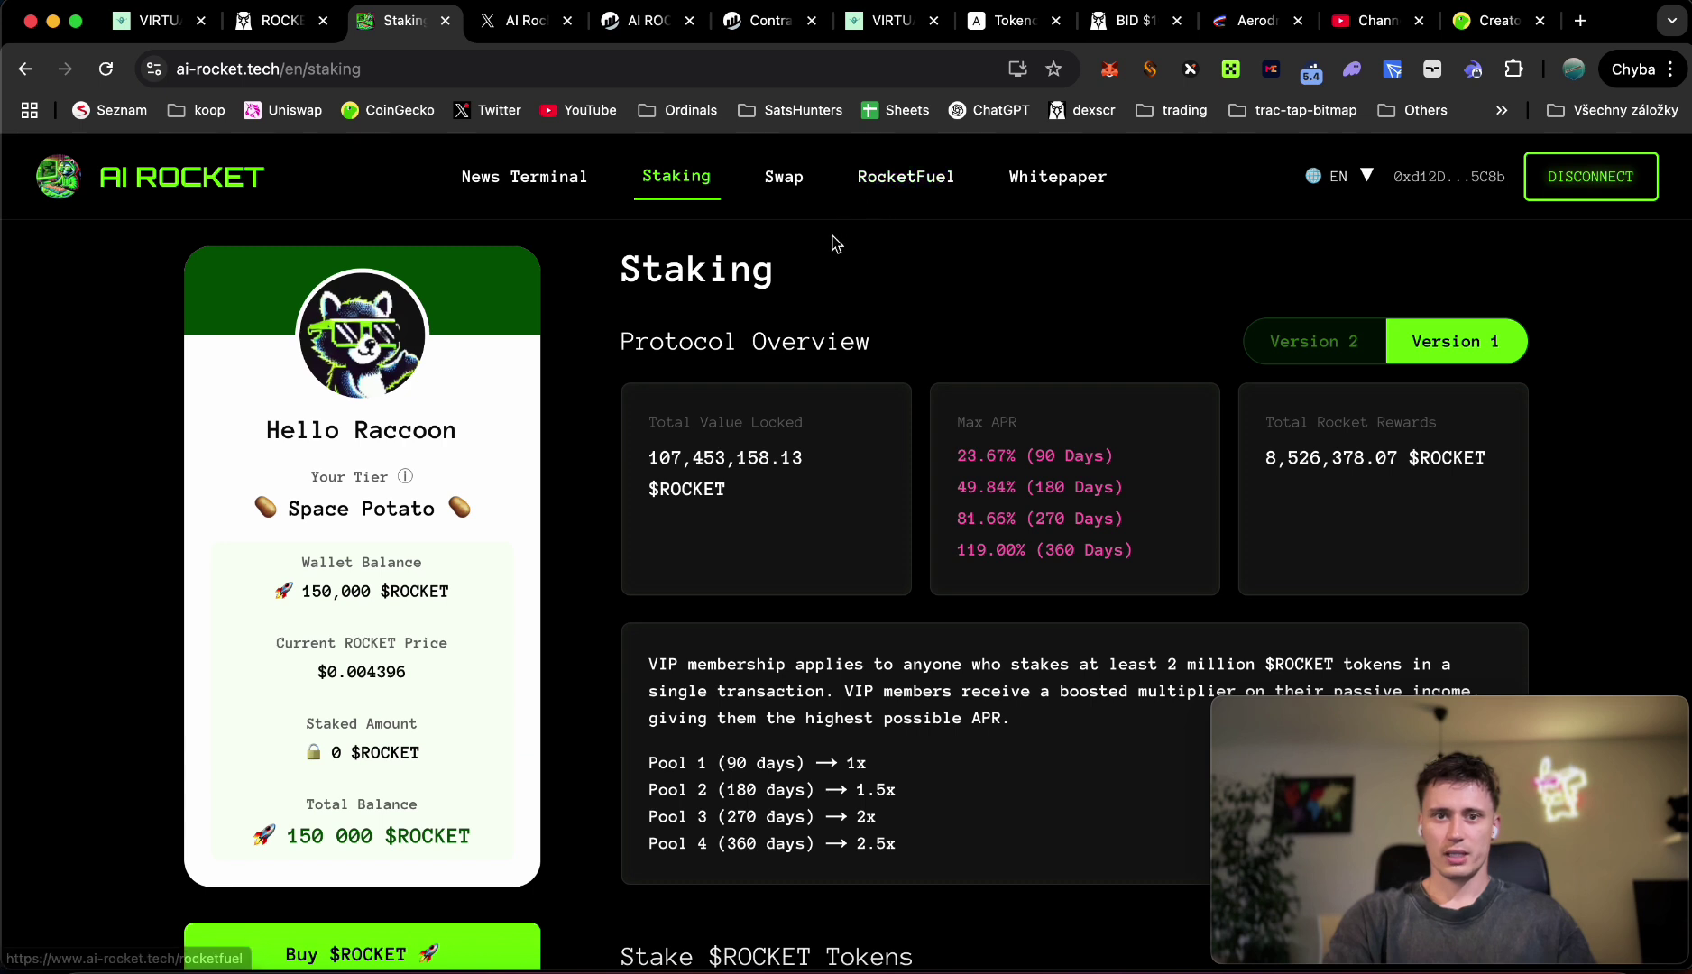
{"action": "scroll", "coordinate": [831, 241], "scroll_direction": "down", "scroll_amount": 1}
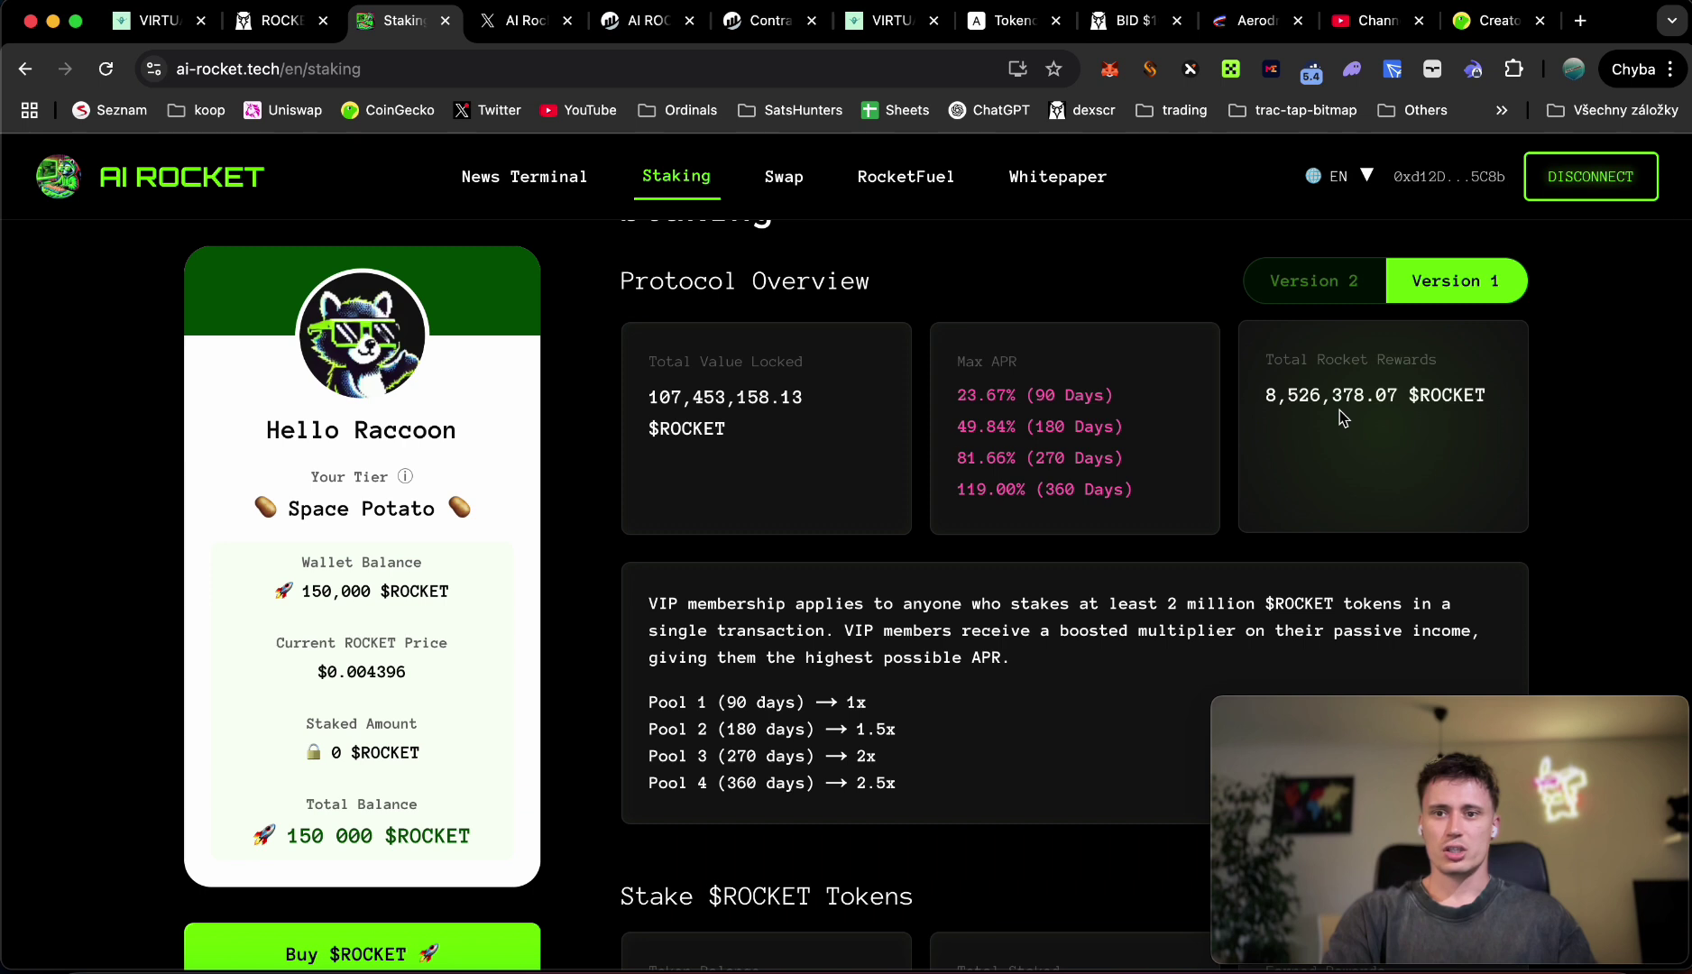
{"action": "scroll", "coordinate": [1339, 409], "scroll_direction": "down", "scroll_amount": 1}
{"action": "scroll", "coordinate": [1339, 409], "scroll_direction": "up", "scroll_amount": 2}
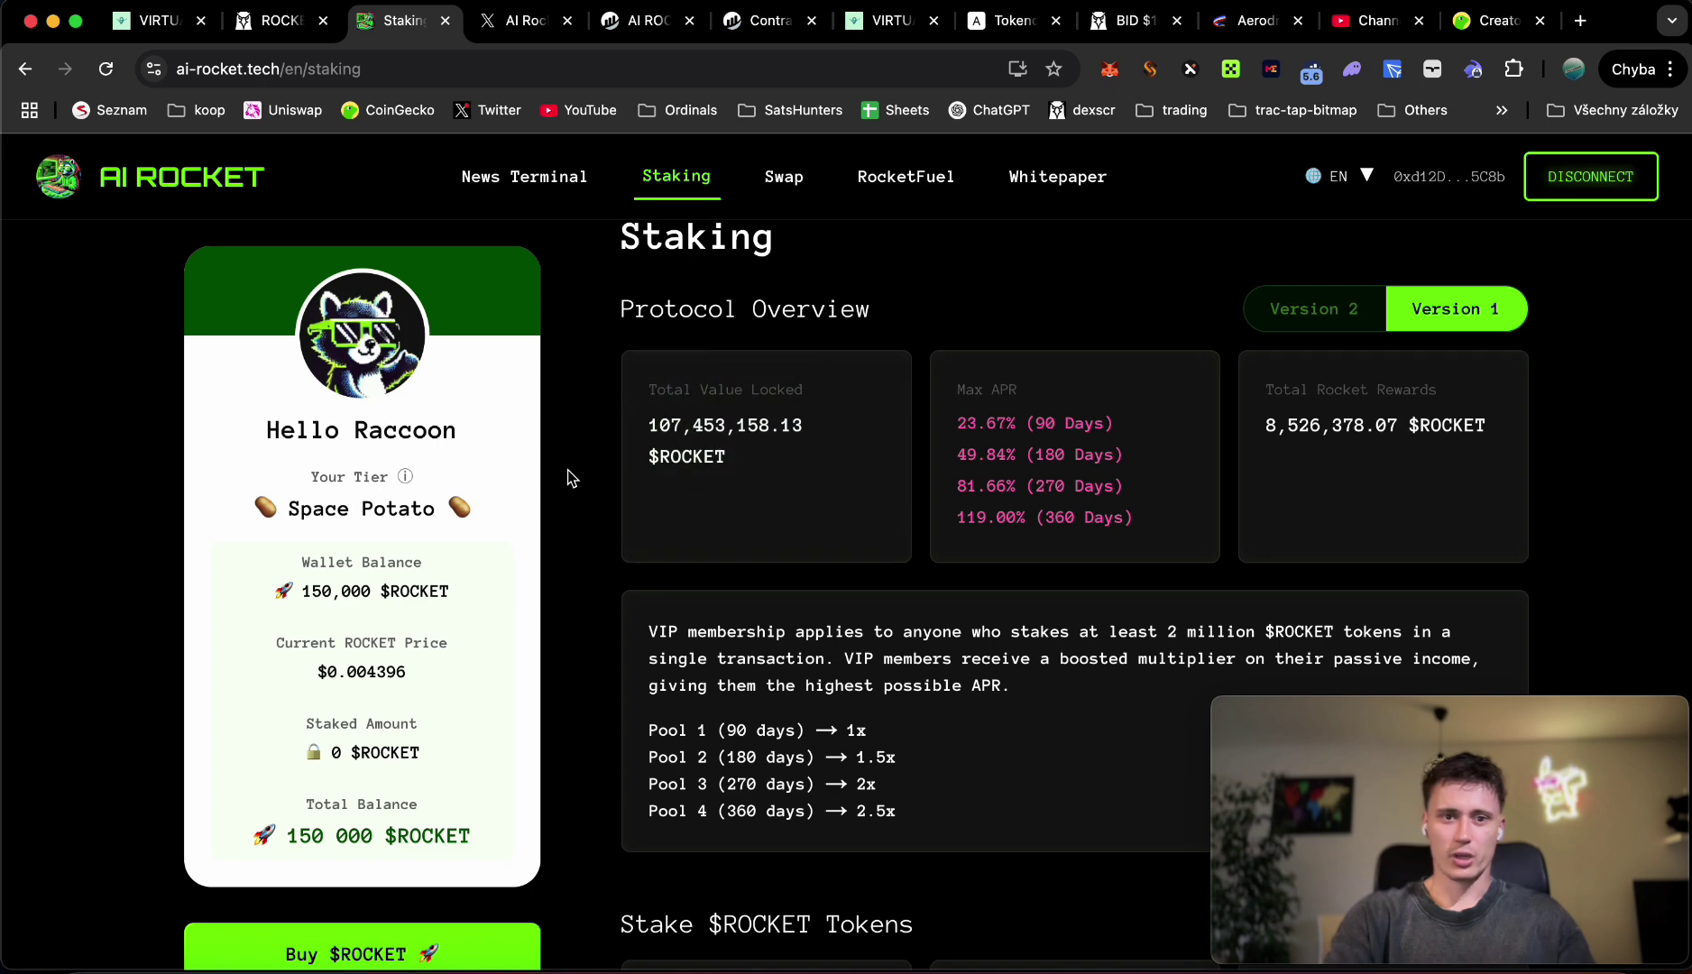
{"action": "scroll", "coordinate": [568, 477], "scroll_direction": "down", "scroll_amount": 1}
{"action": "scroll", "coordinate": [568, 477], "scroll_direction": "down", "scroll_amount": 8}
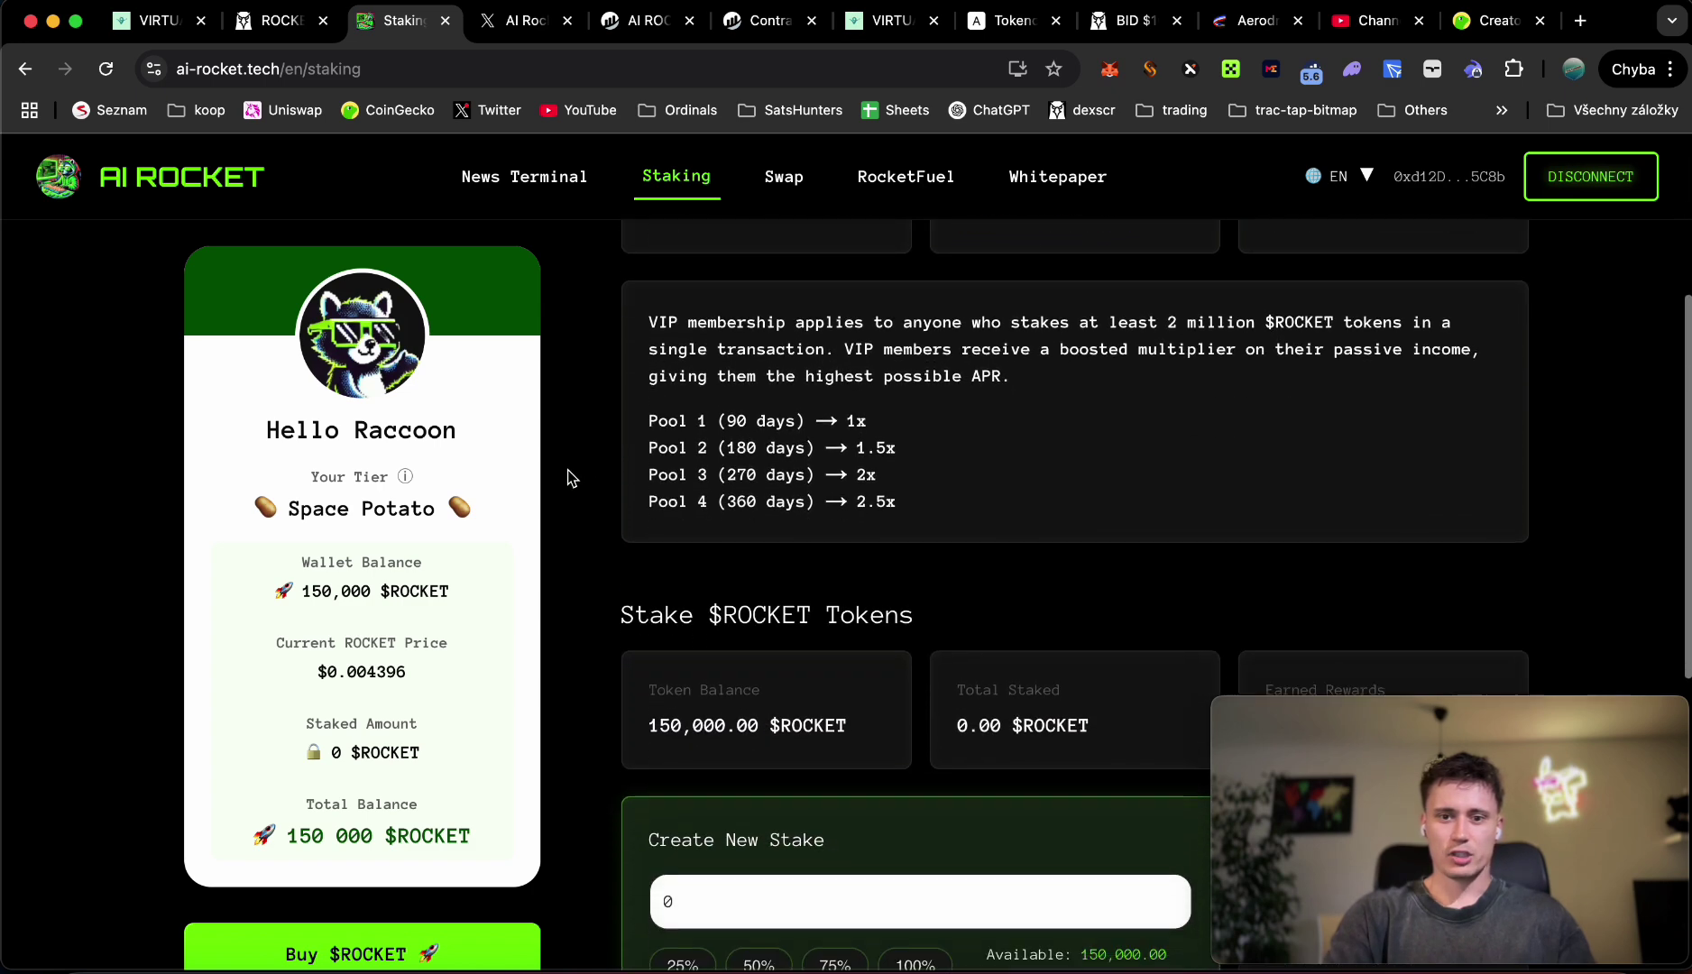
{"action": "scroll", "coordinate": [568, 477], "scroll_direction": "down", "scroll_amount": 6}
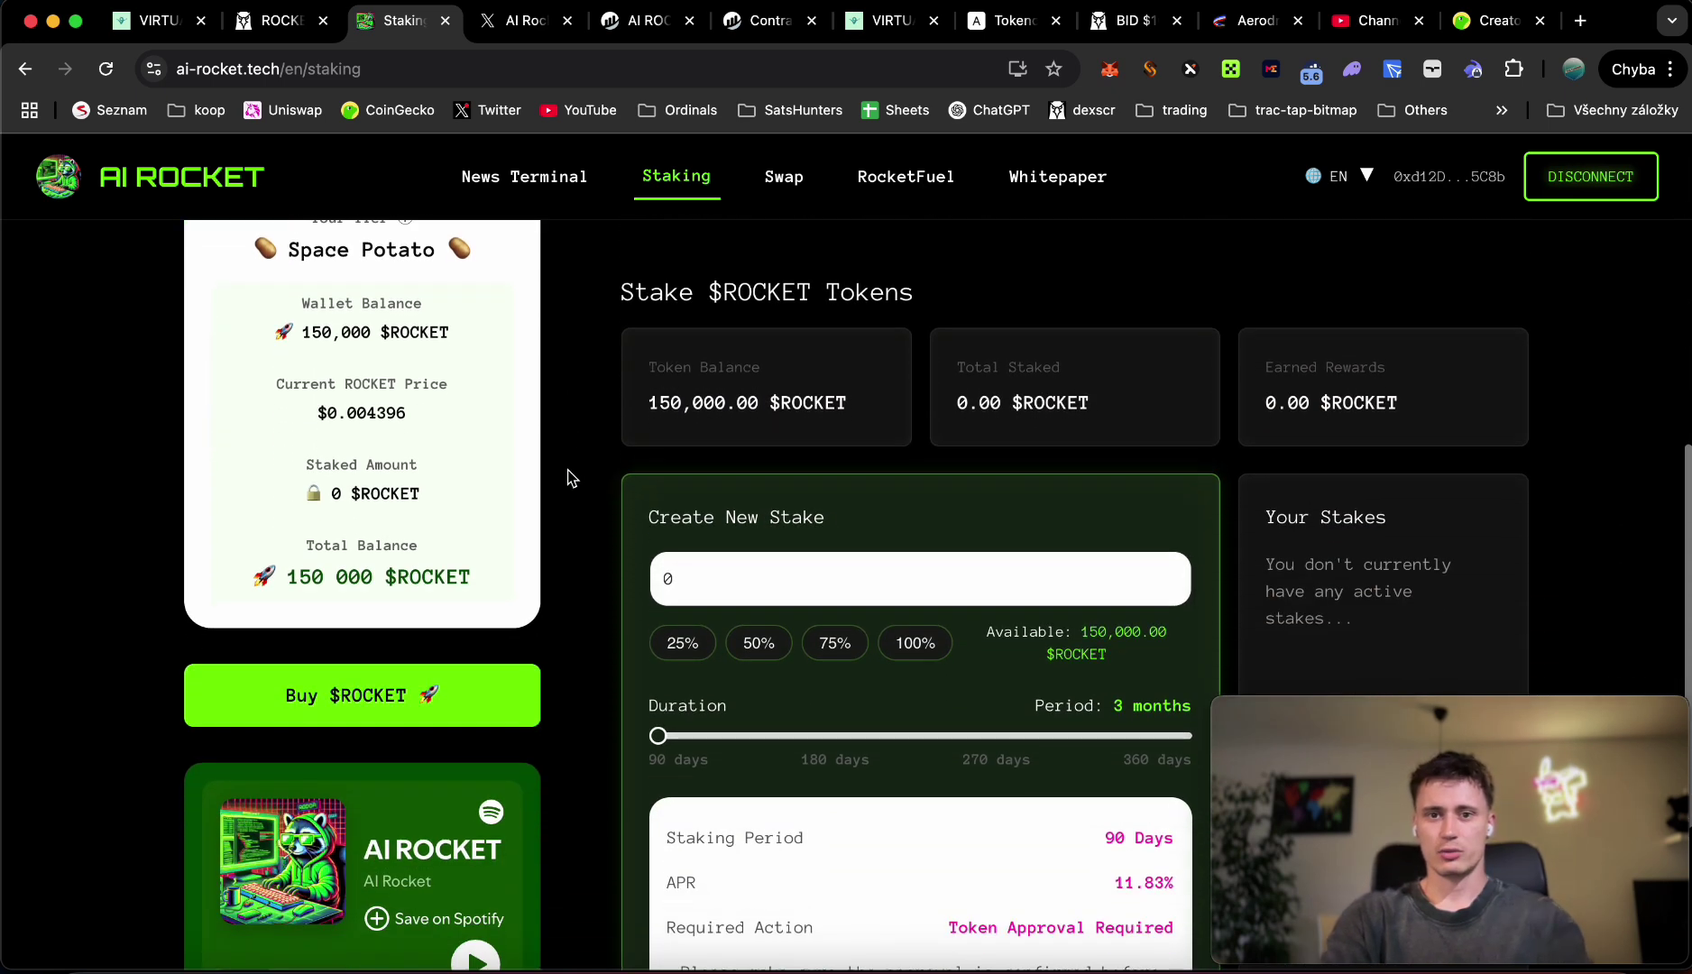
{"action": "scroll", "coordinate": [649, 478], "scroll_direction": "down", "scroll_amount": 1}
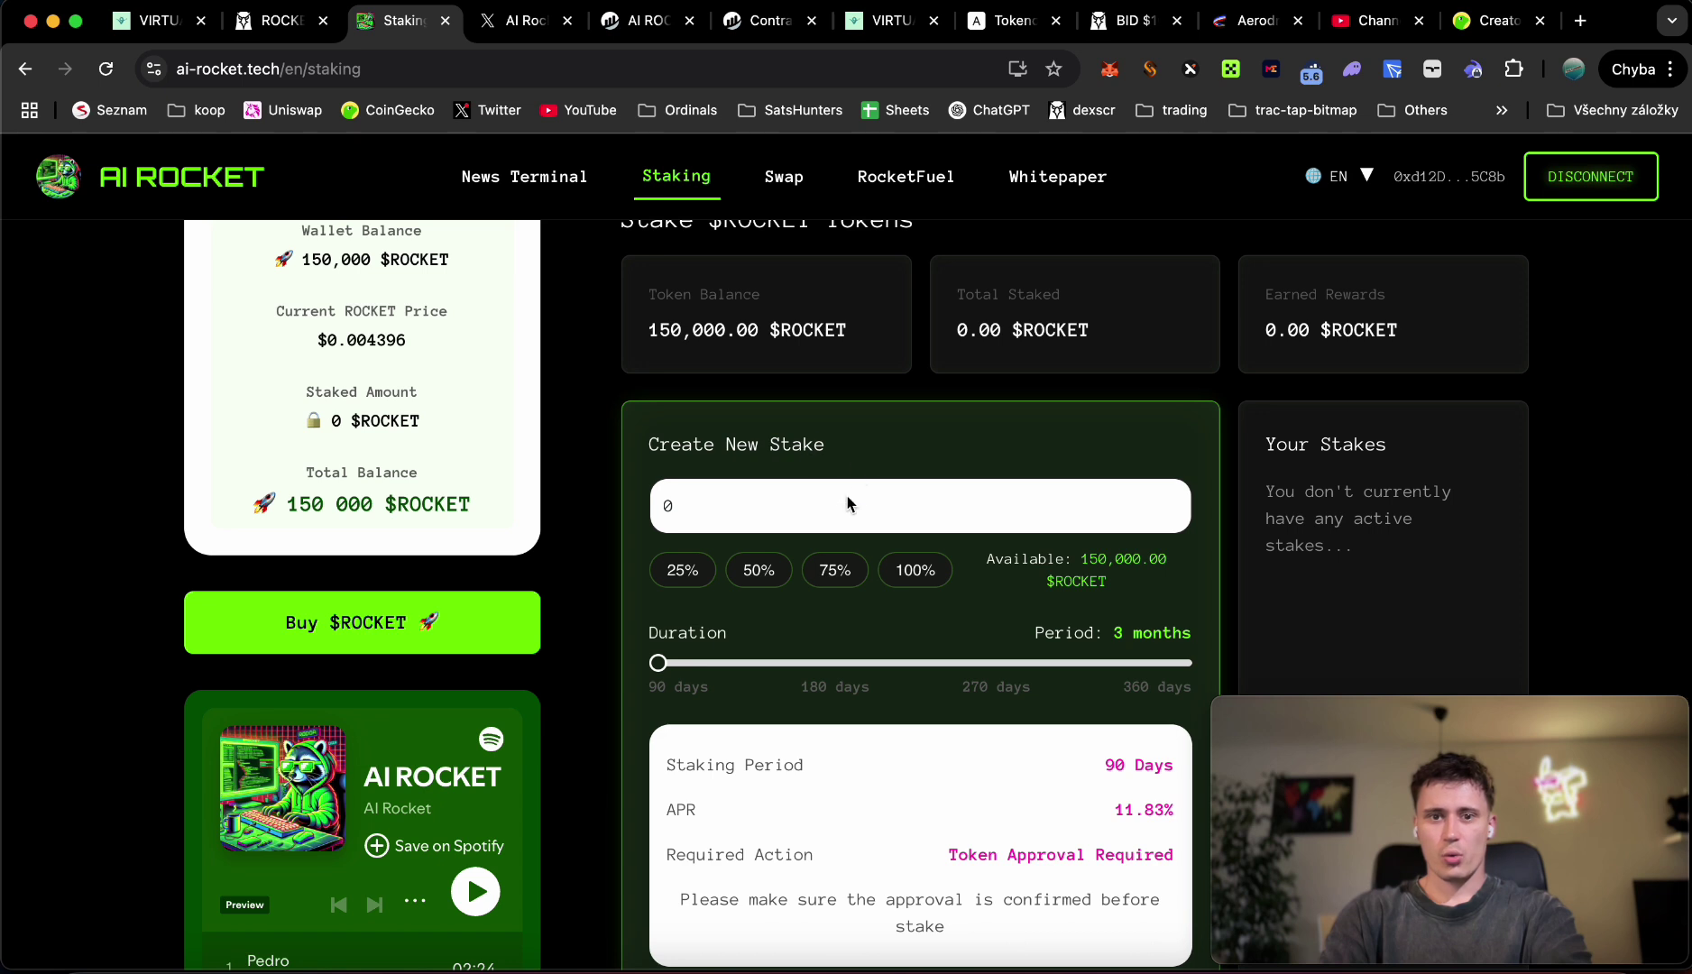
{"action": "scroll", "coordinate": [844, 507], "scroll_direction": "up", "scroll_amount": 1}
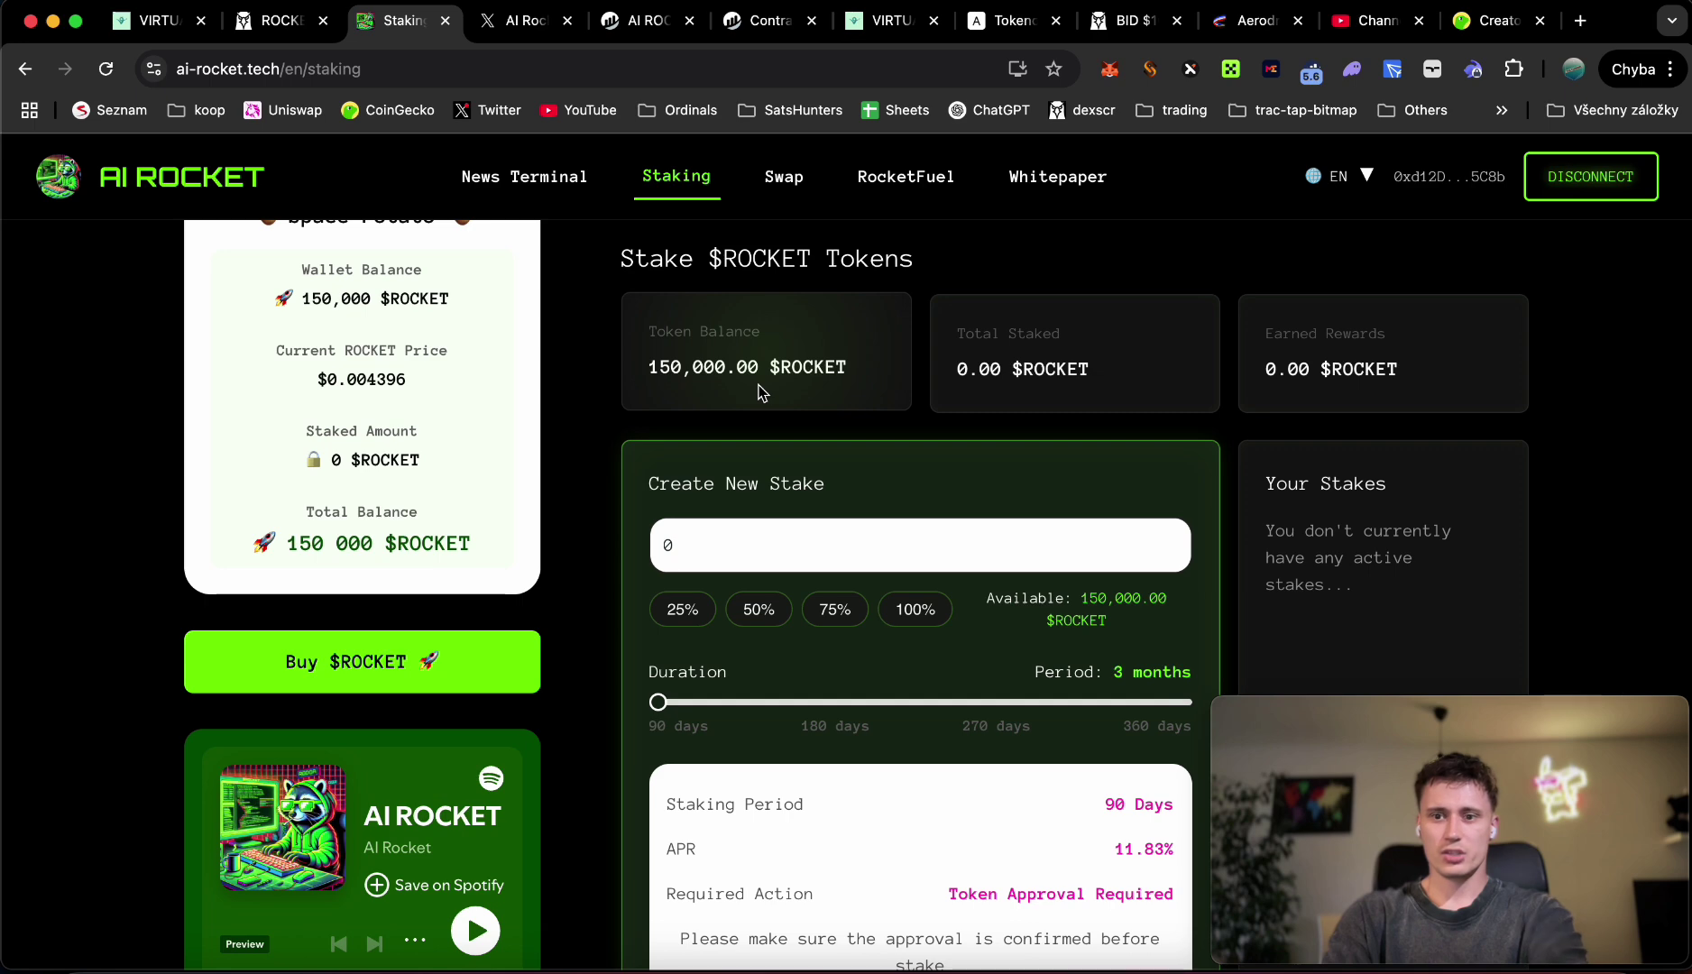
Step: Check the AI ROCKET agent page on Virtuals and set the new stake amount to 150000 $ROCKET on the staking page
{"action": "left_click", "coordinate": [152, 20]}
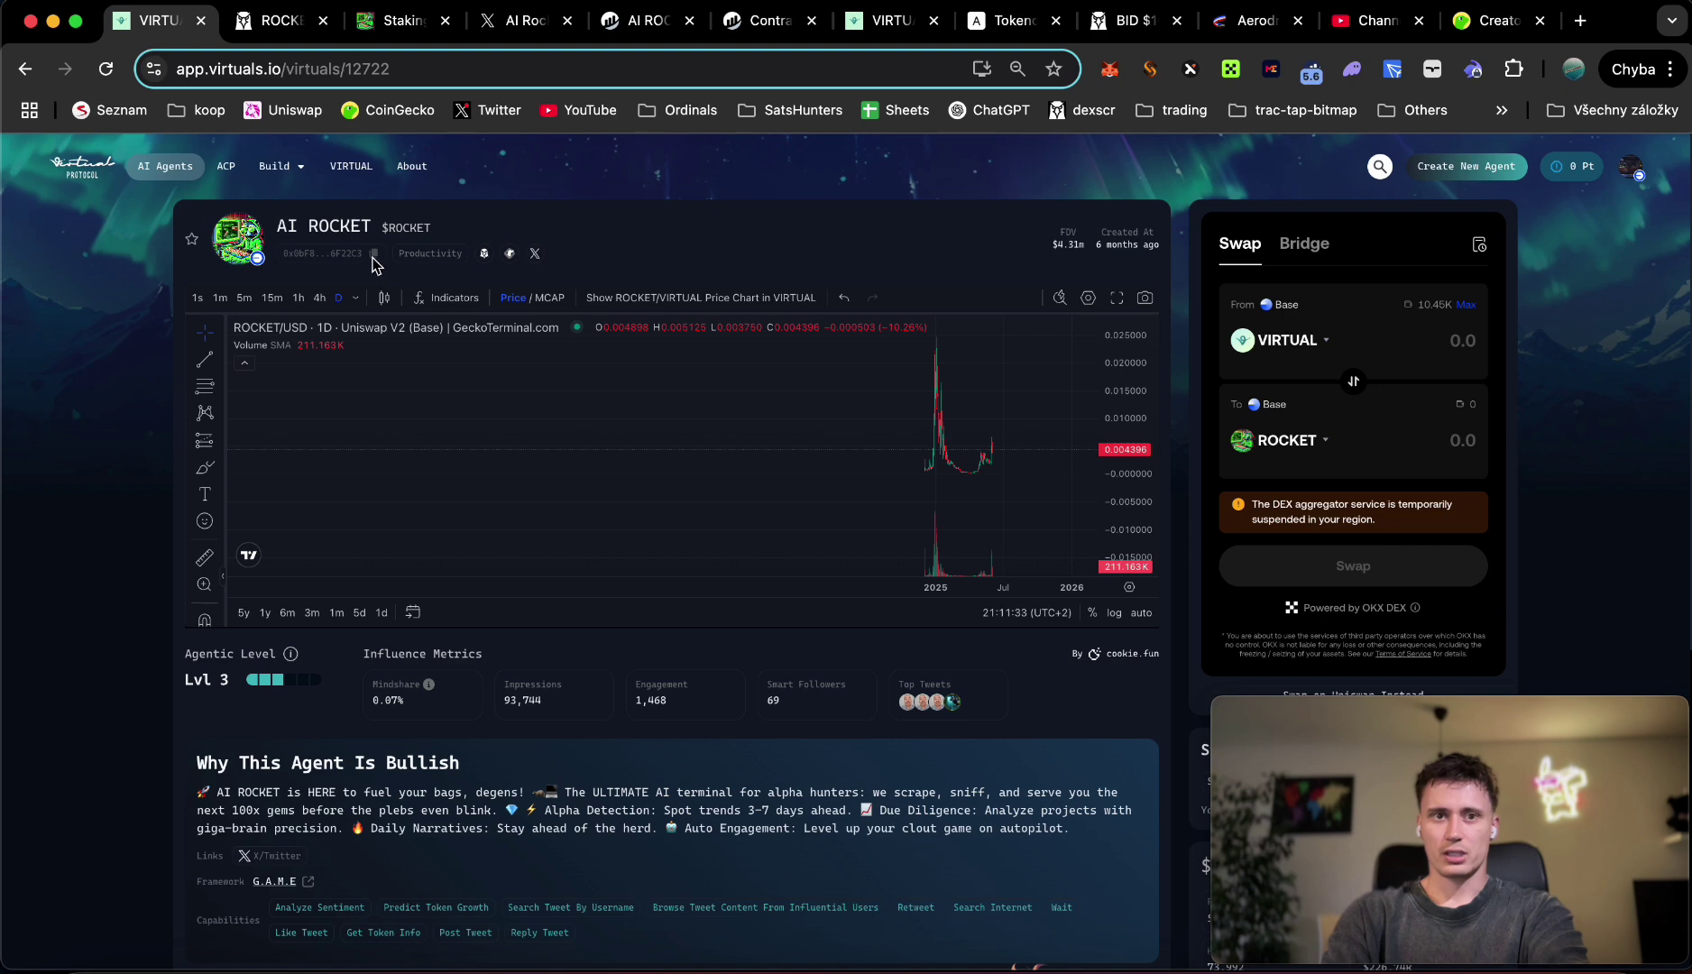
{"action": "left_click", "coordinate": [401, 22]}
{"action": "left_click", "coordinate": [807, 566]}
{"action": "type", "text": "15"}
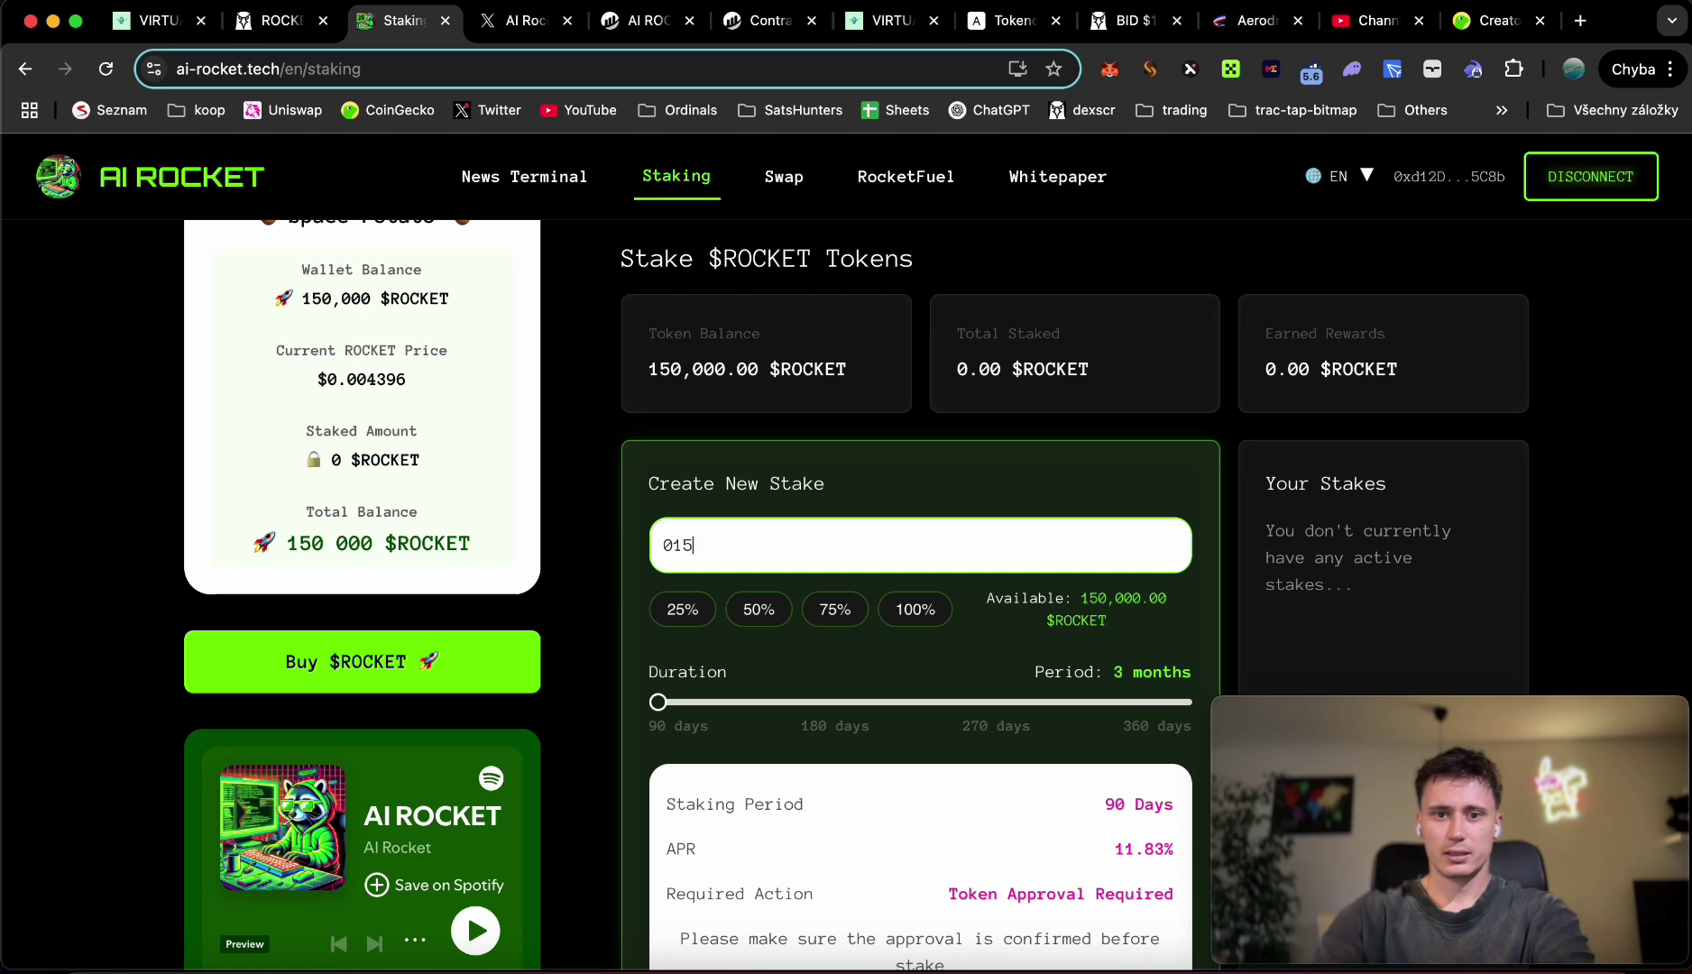
{"action": "left_click", "coordinate": [928, 615]}
{"action": "scroll", "coordinate": [998, 656], "scroll_direction": "down", "scroll_amount": 2}
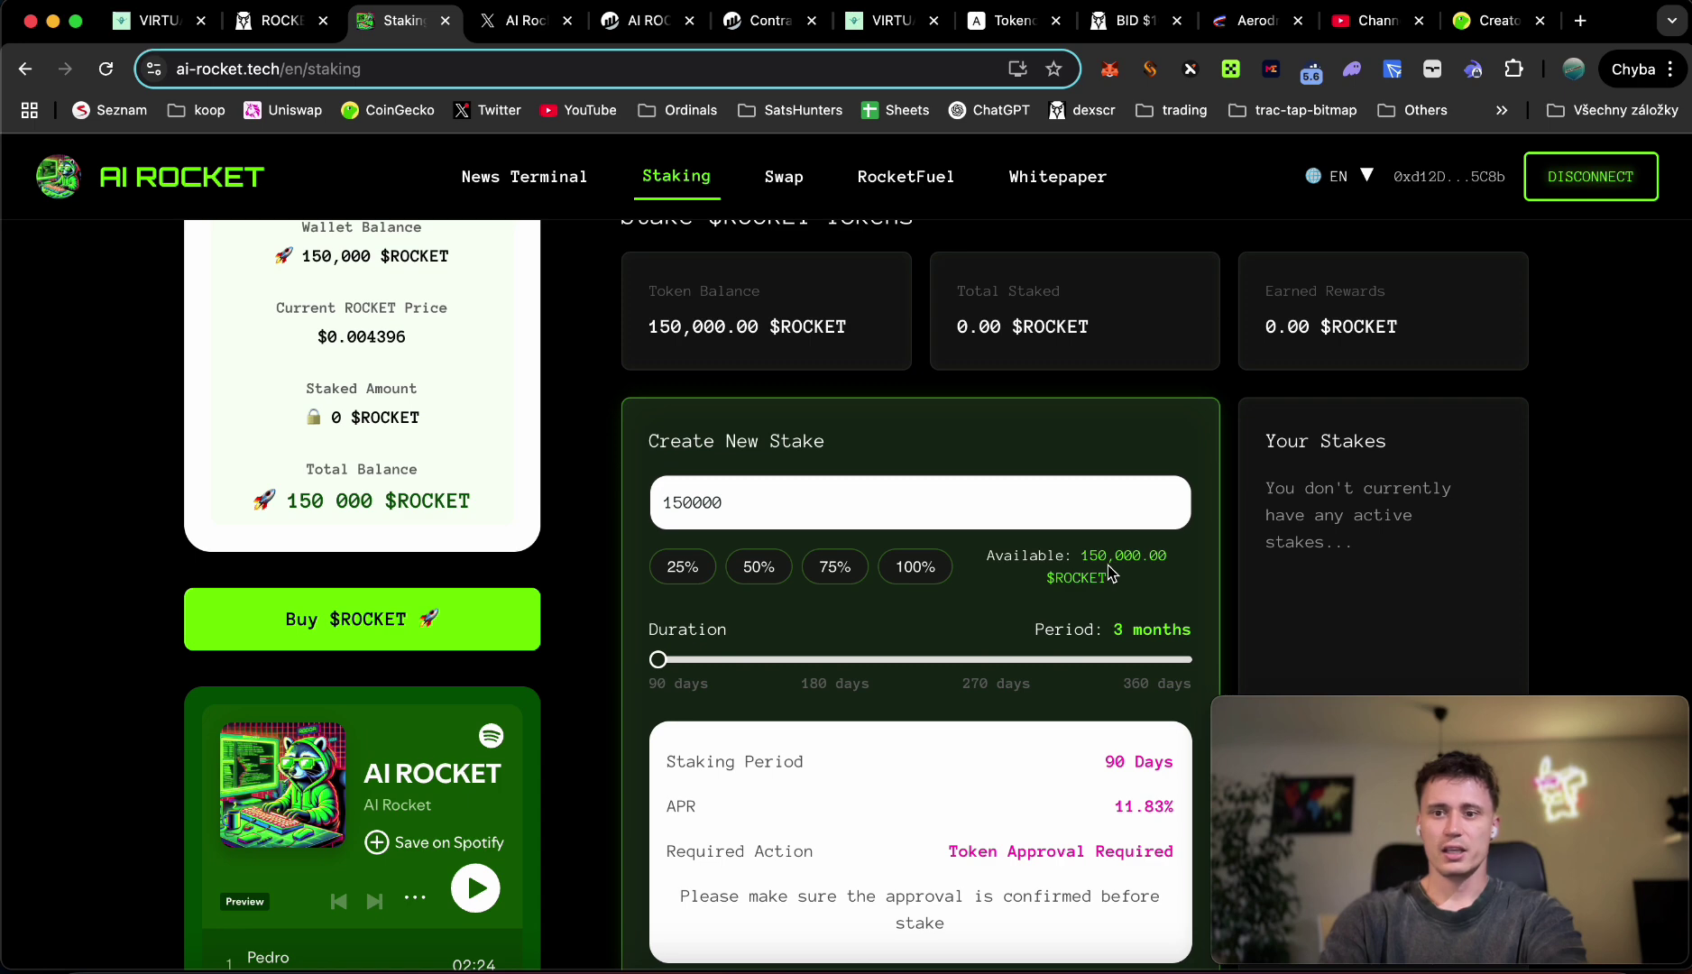
Step: Review the pool multipliers and the 90-day stake summary, and approve the unlimited ROCKET spending cap in MetaMask
{"action": "scroll", "coordinate": [1109, 573], "scroll_direction": "up", "scroll_amount": 5}
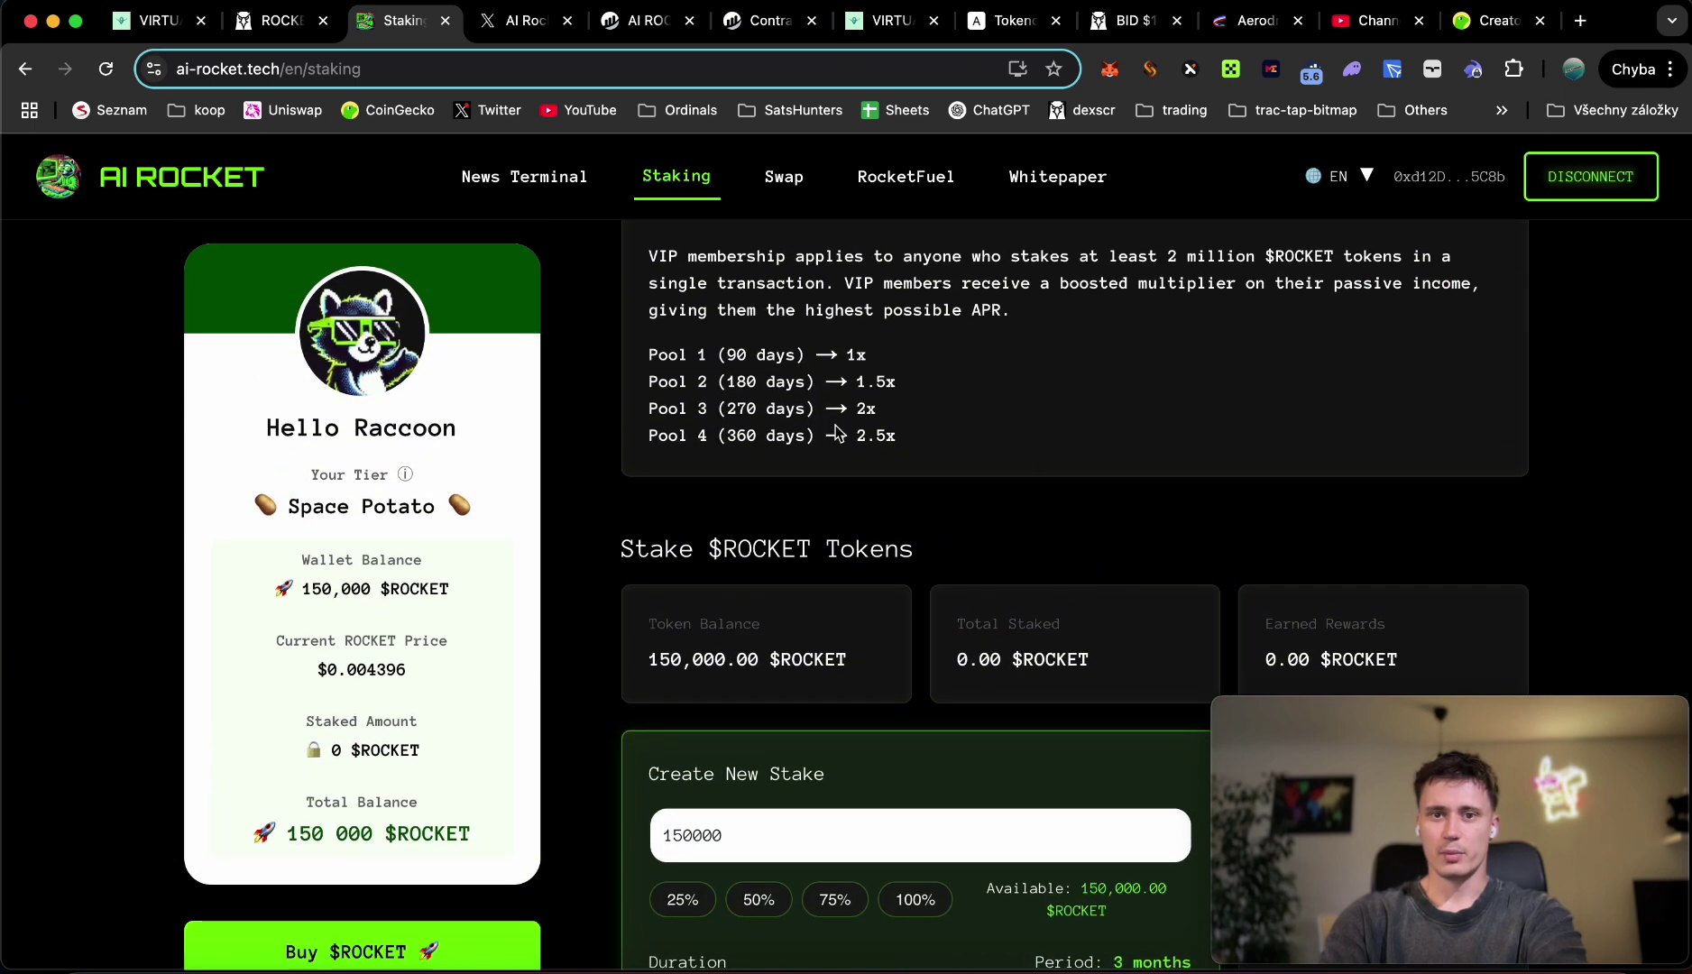
{"action": "scroll", "coordinate": [935, 469], "scroll_direction": "down", "scroll_amount": 5}
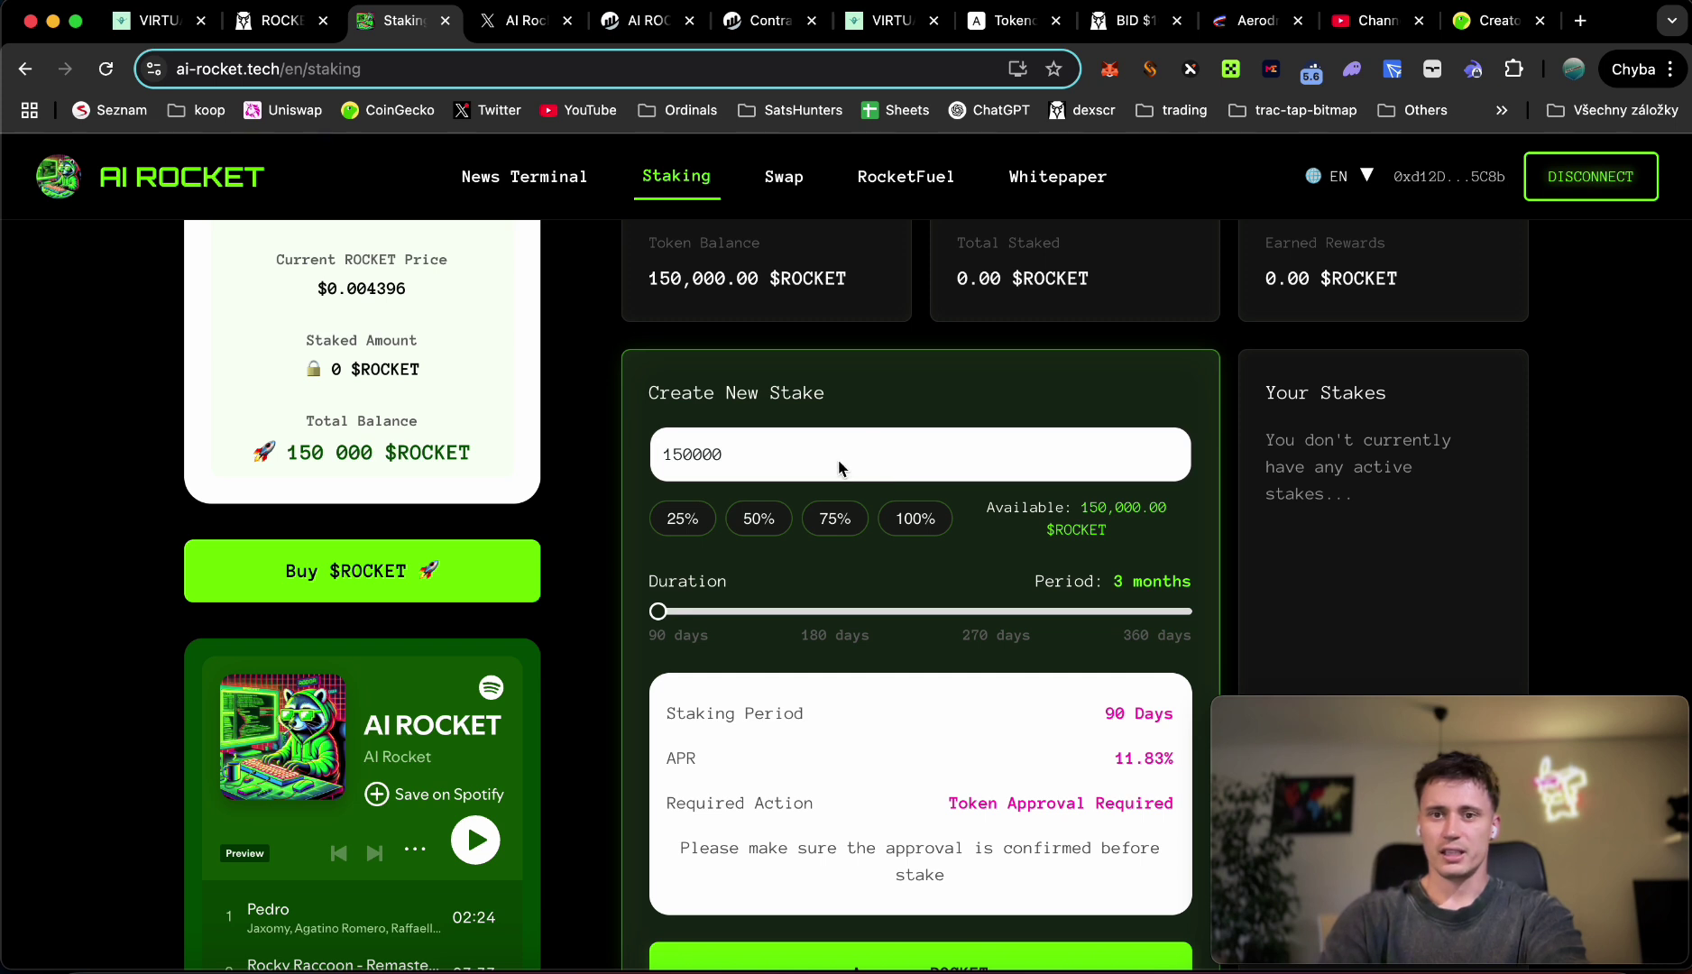
{"action": "scroll", "coordinate": [838, 461], "scroll_direction": "down", "scroll_amount": 1}
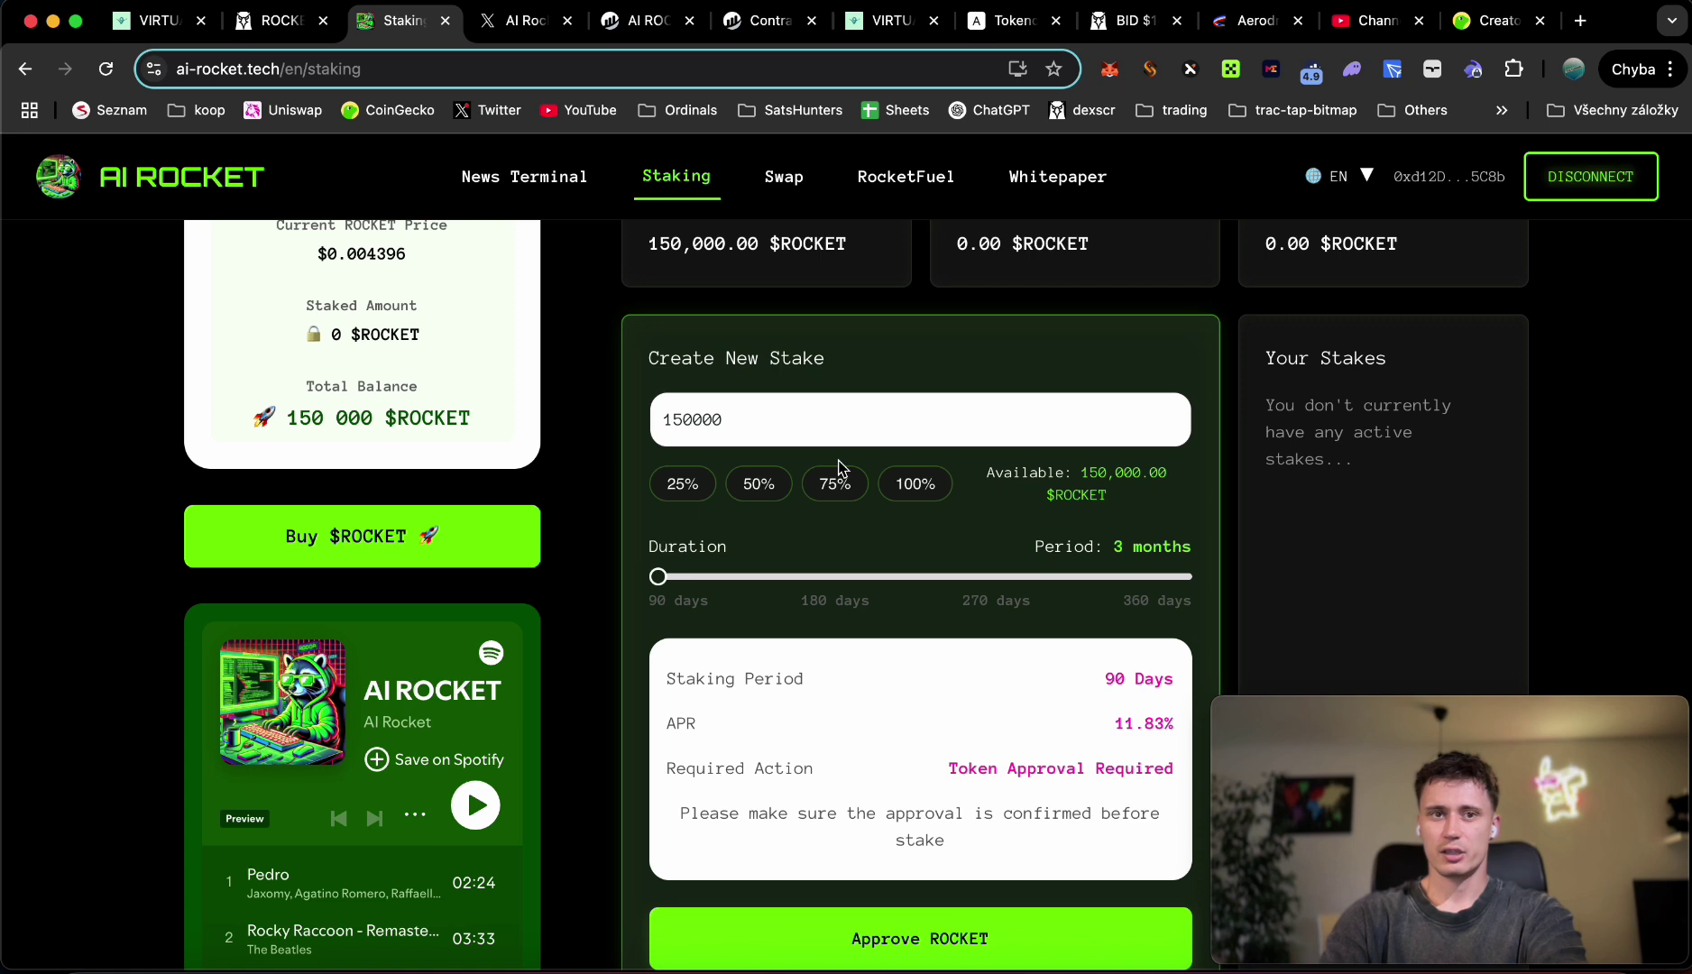
{"action": "scroll", "coordinate": [827, 541], "scroll_direction": "down", "scroll_amount": 1}
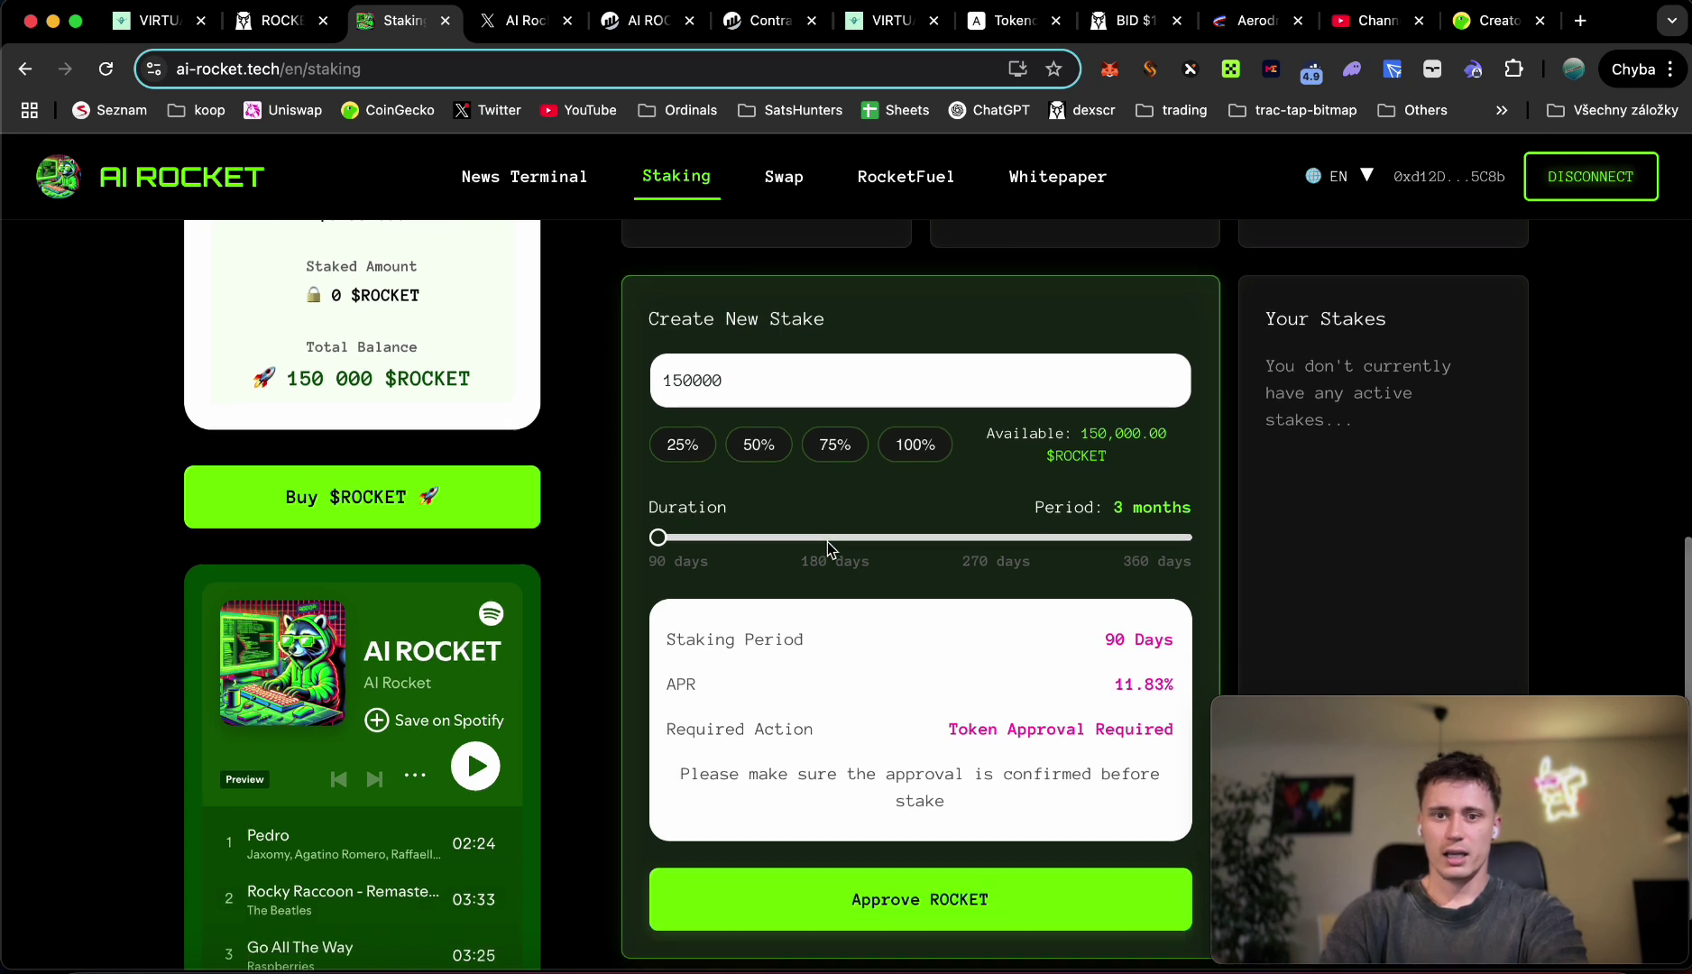
{"action": "scroll", "coordinate": [703, 552], "scroll_direction": "down", "scroll_amount": 1}
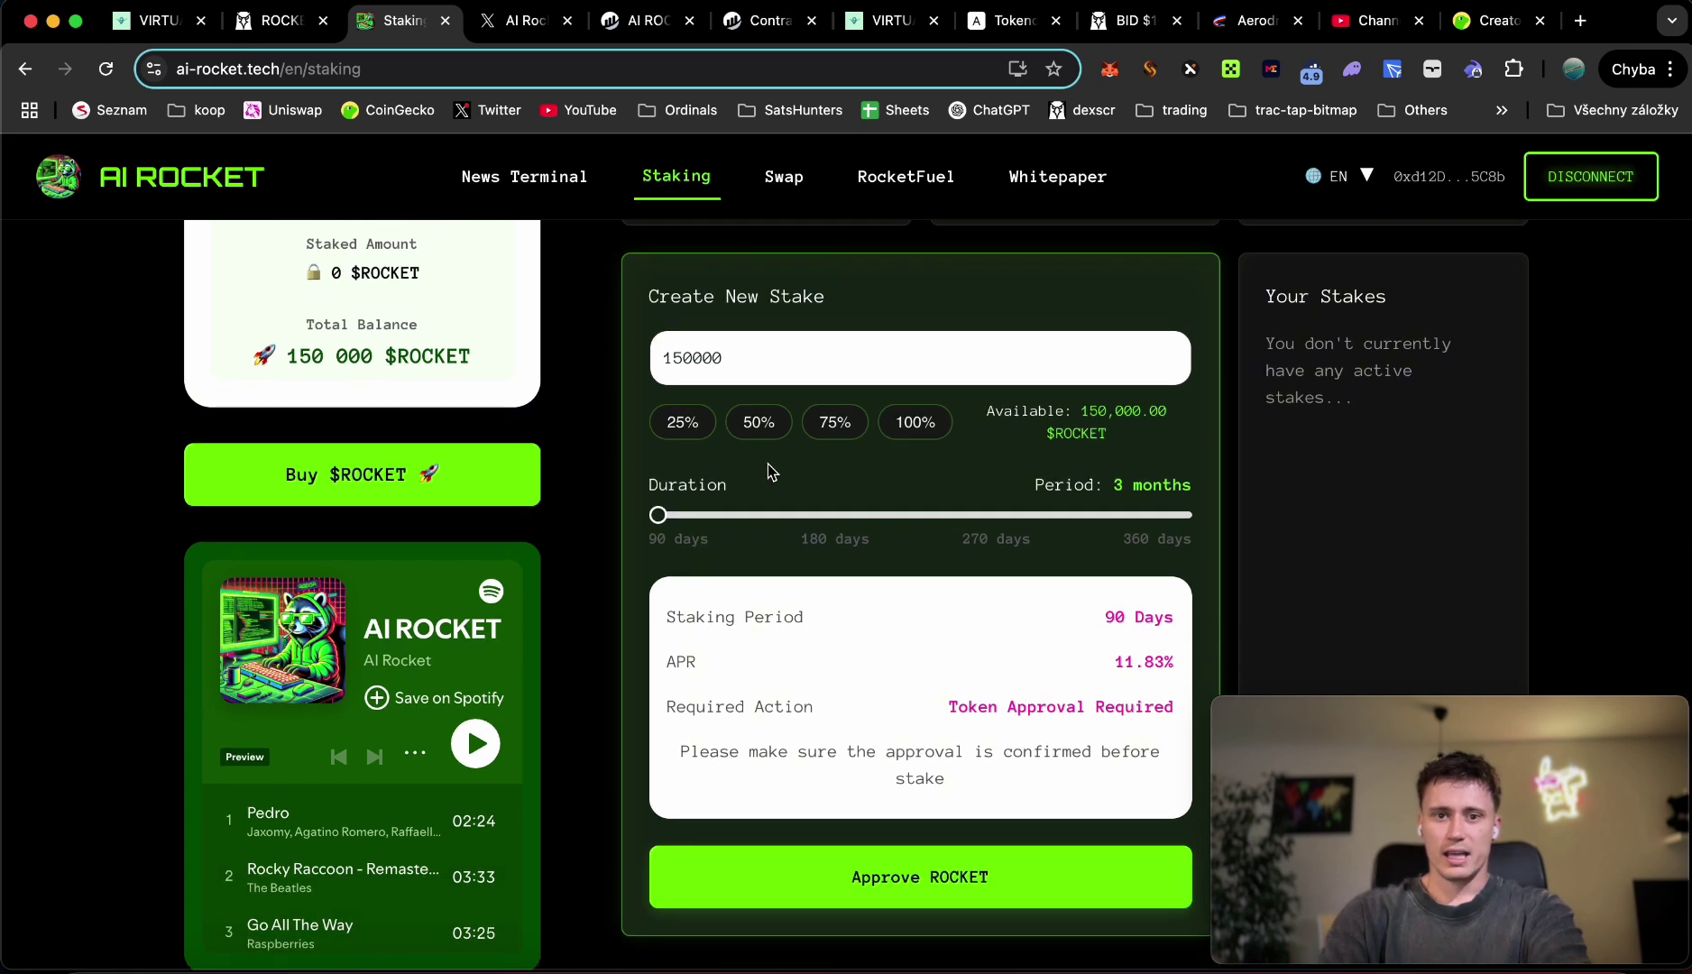
{"action": "scroll", "coordinate": [768, 463], "scroll_direction": "down", "scroll_amount": 1}
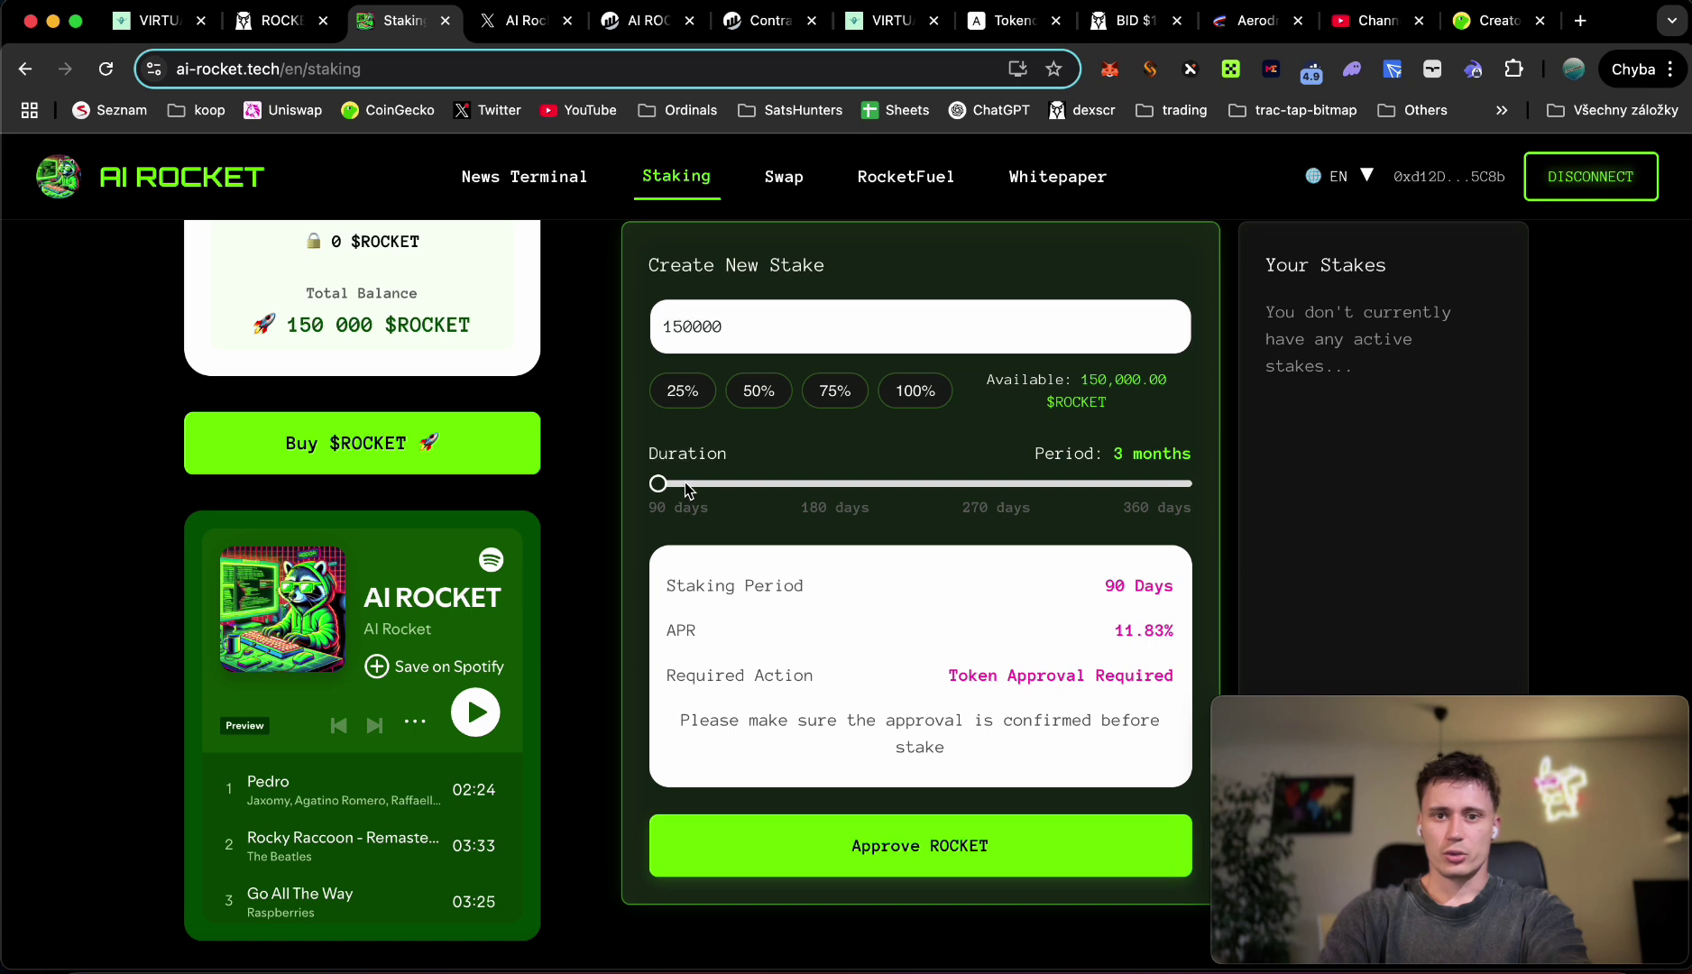
{"action": "scroll", "coordinate": [713, 514], "scroll_direction": "down", "scroll_amount": 1}
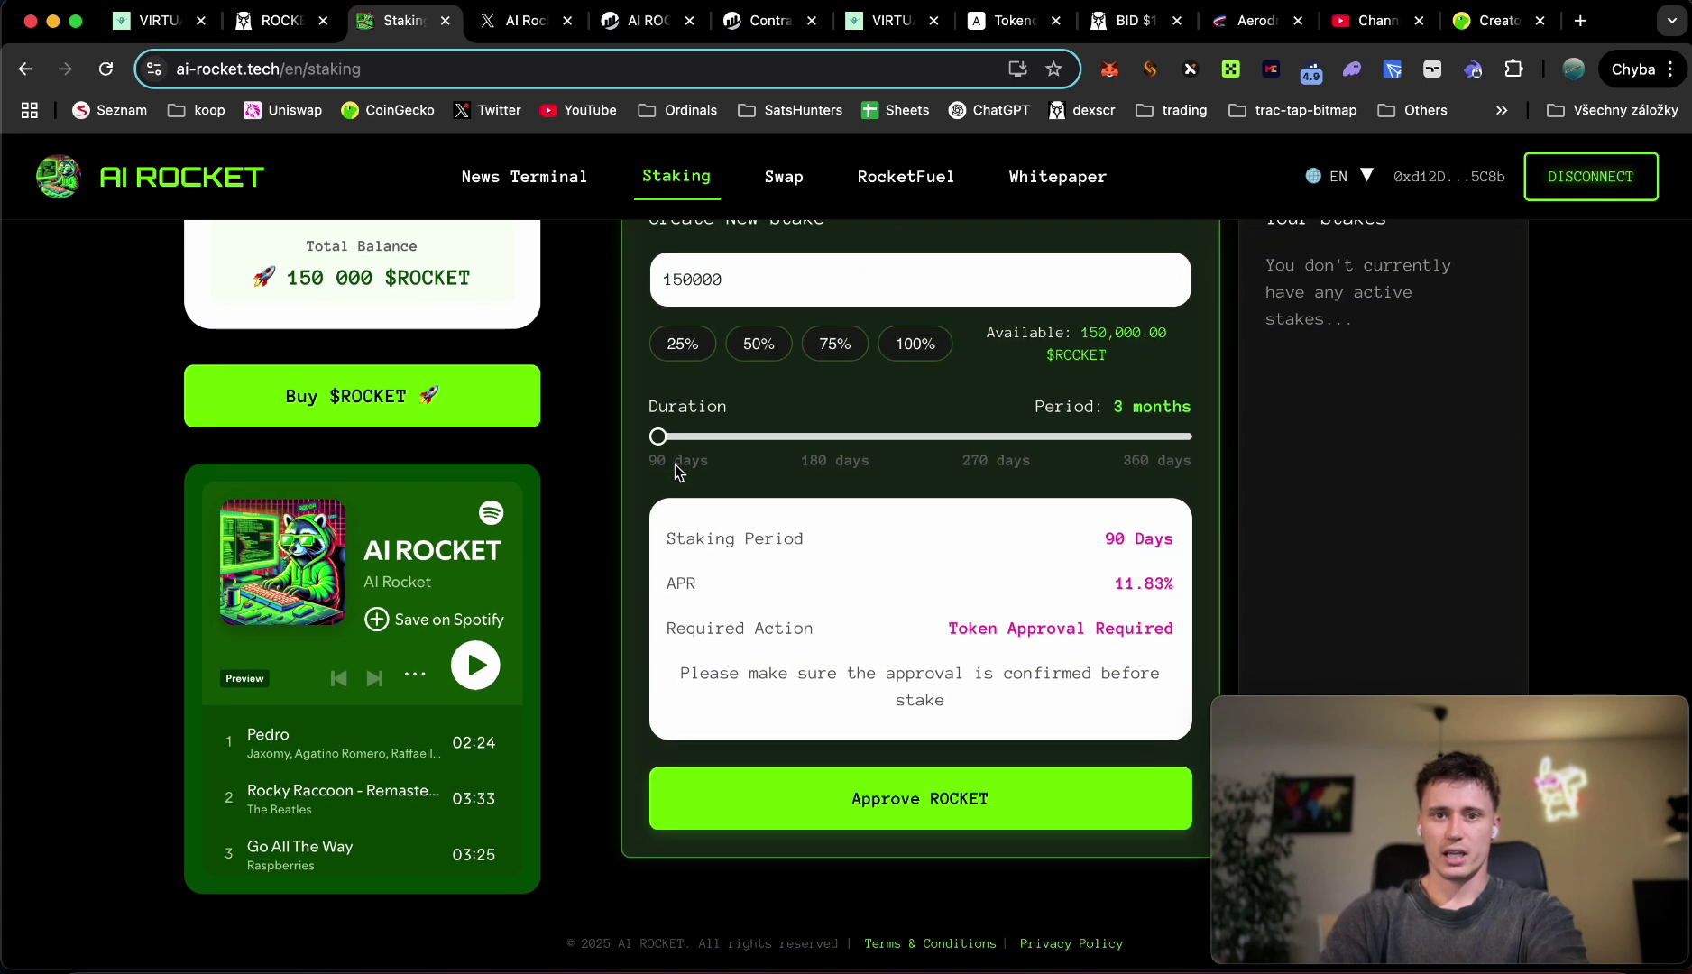
{"action": "left_click", "coordinate": [926, 806]}
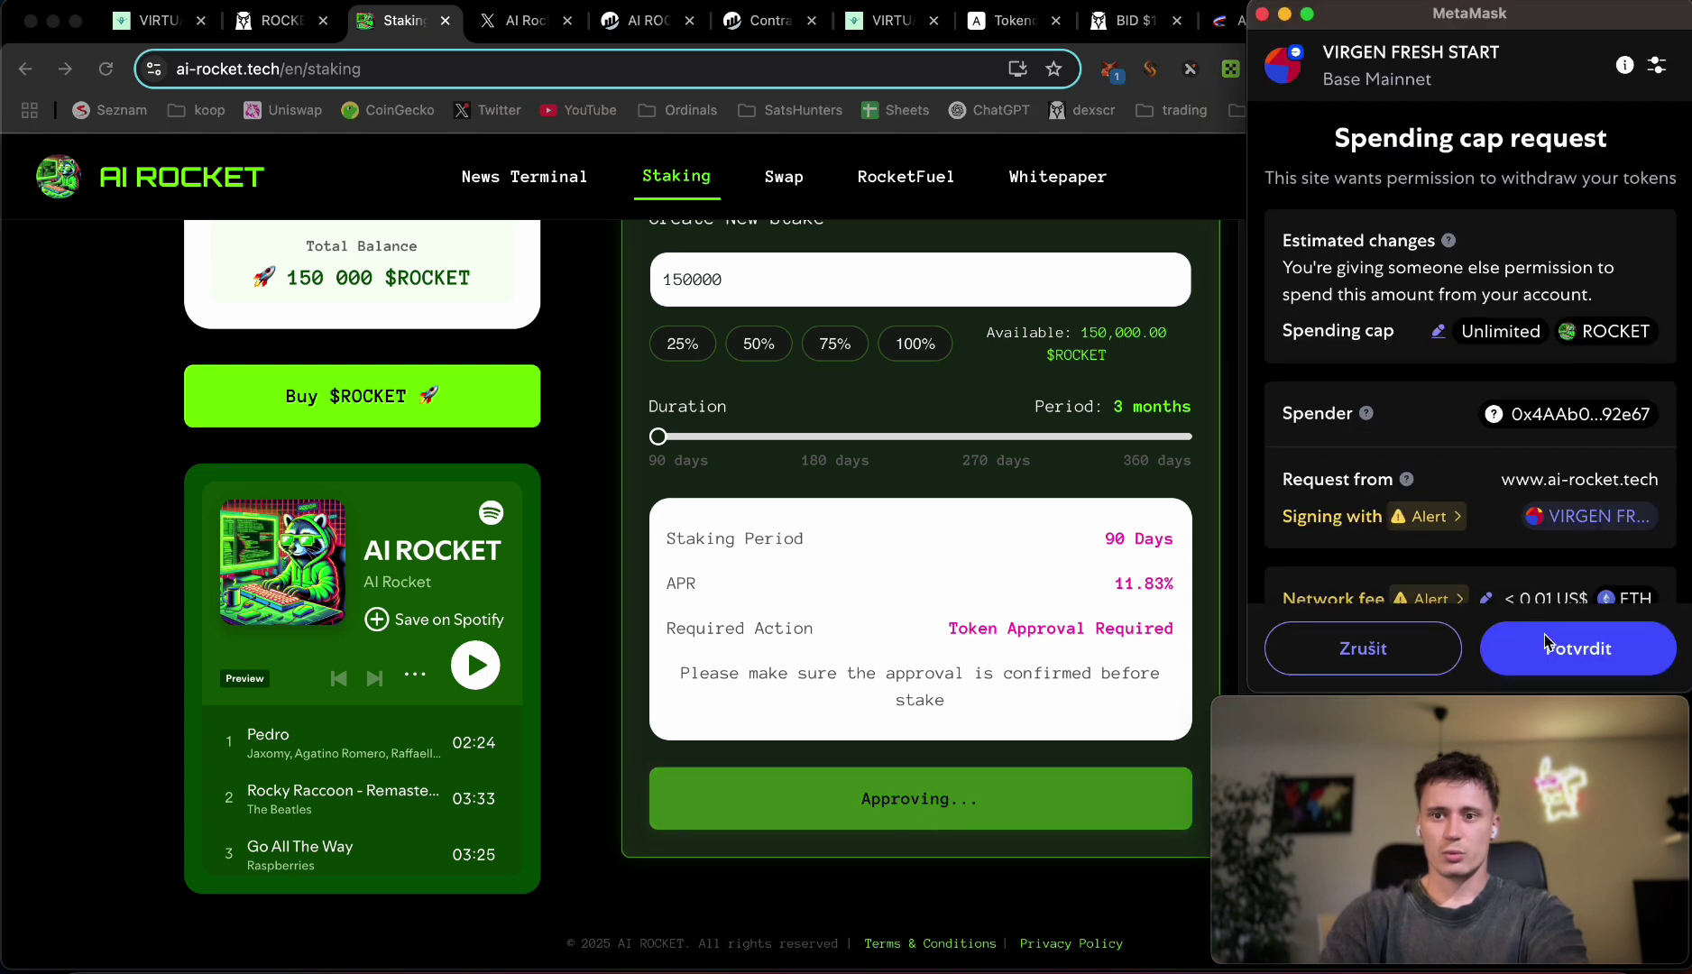
{"action": "left_click", "coordinate": [1547, 649]}
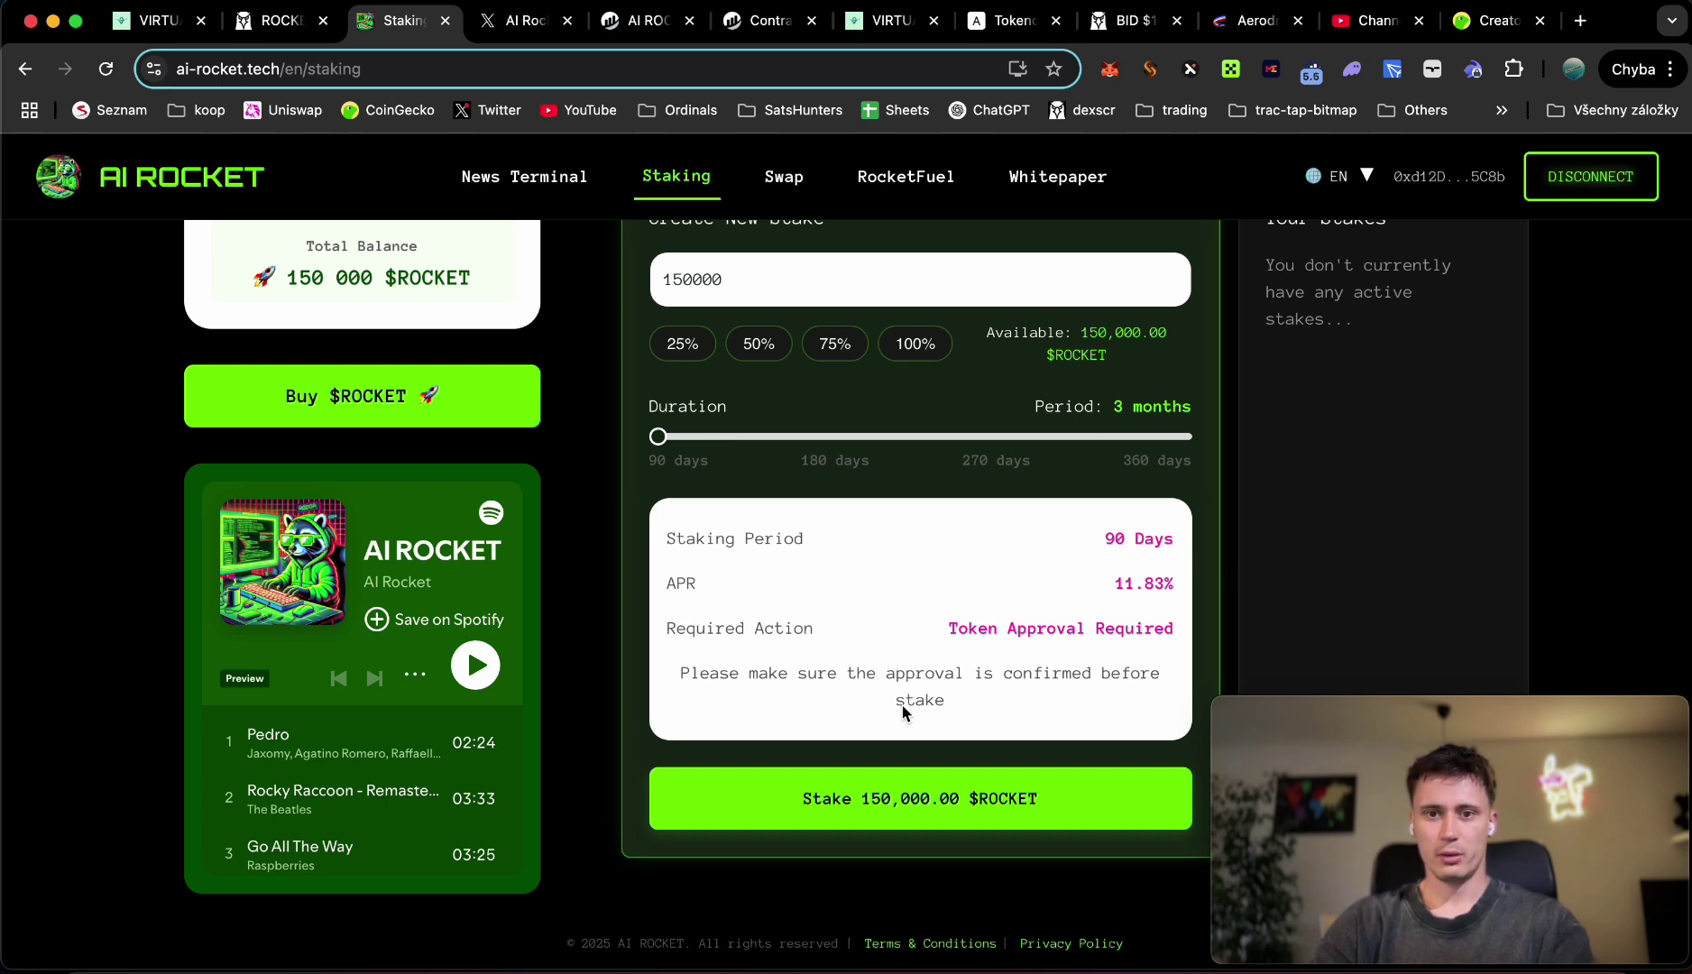
Step: Try to submit the 90-day stake of 150,000 $ROCKET
{"action": "left_click", "coordinate": [903, 802]}
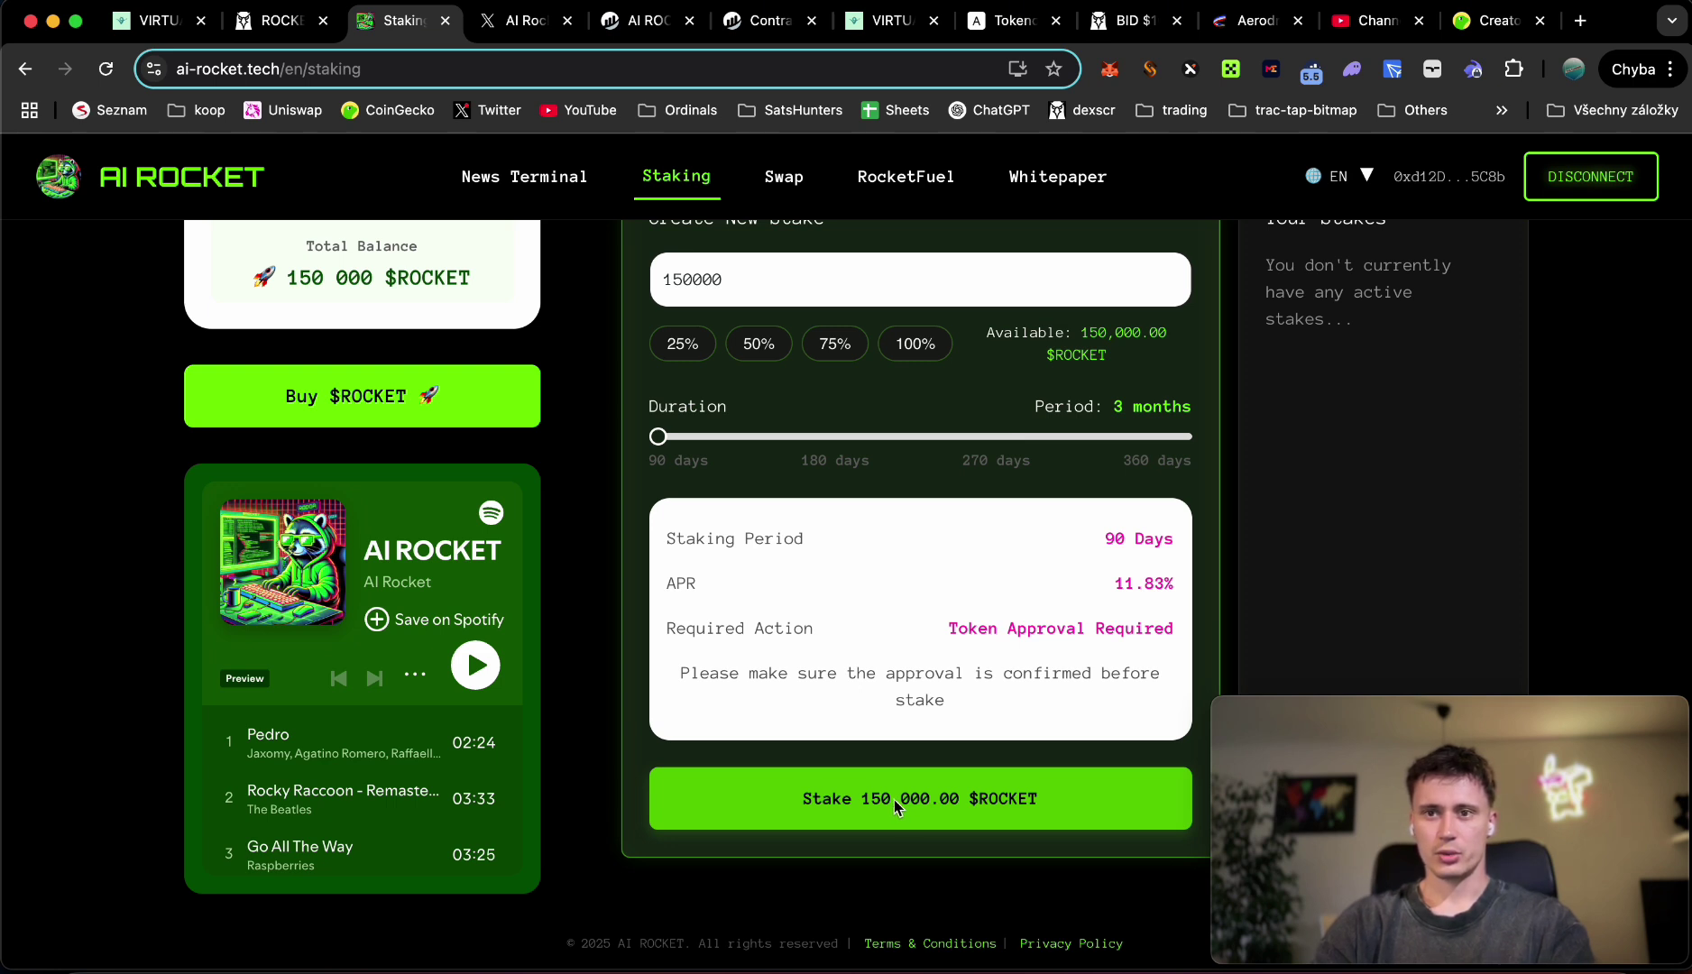
{"action": "left_click", "coordinate": [892, 800]}
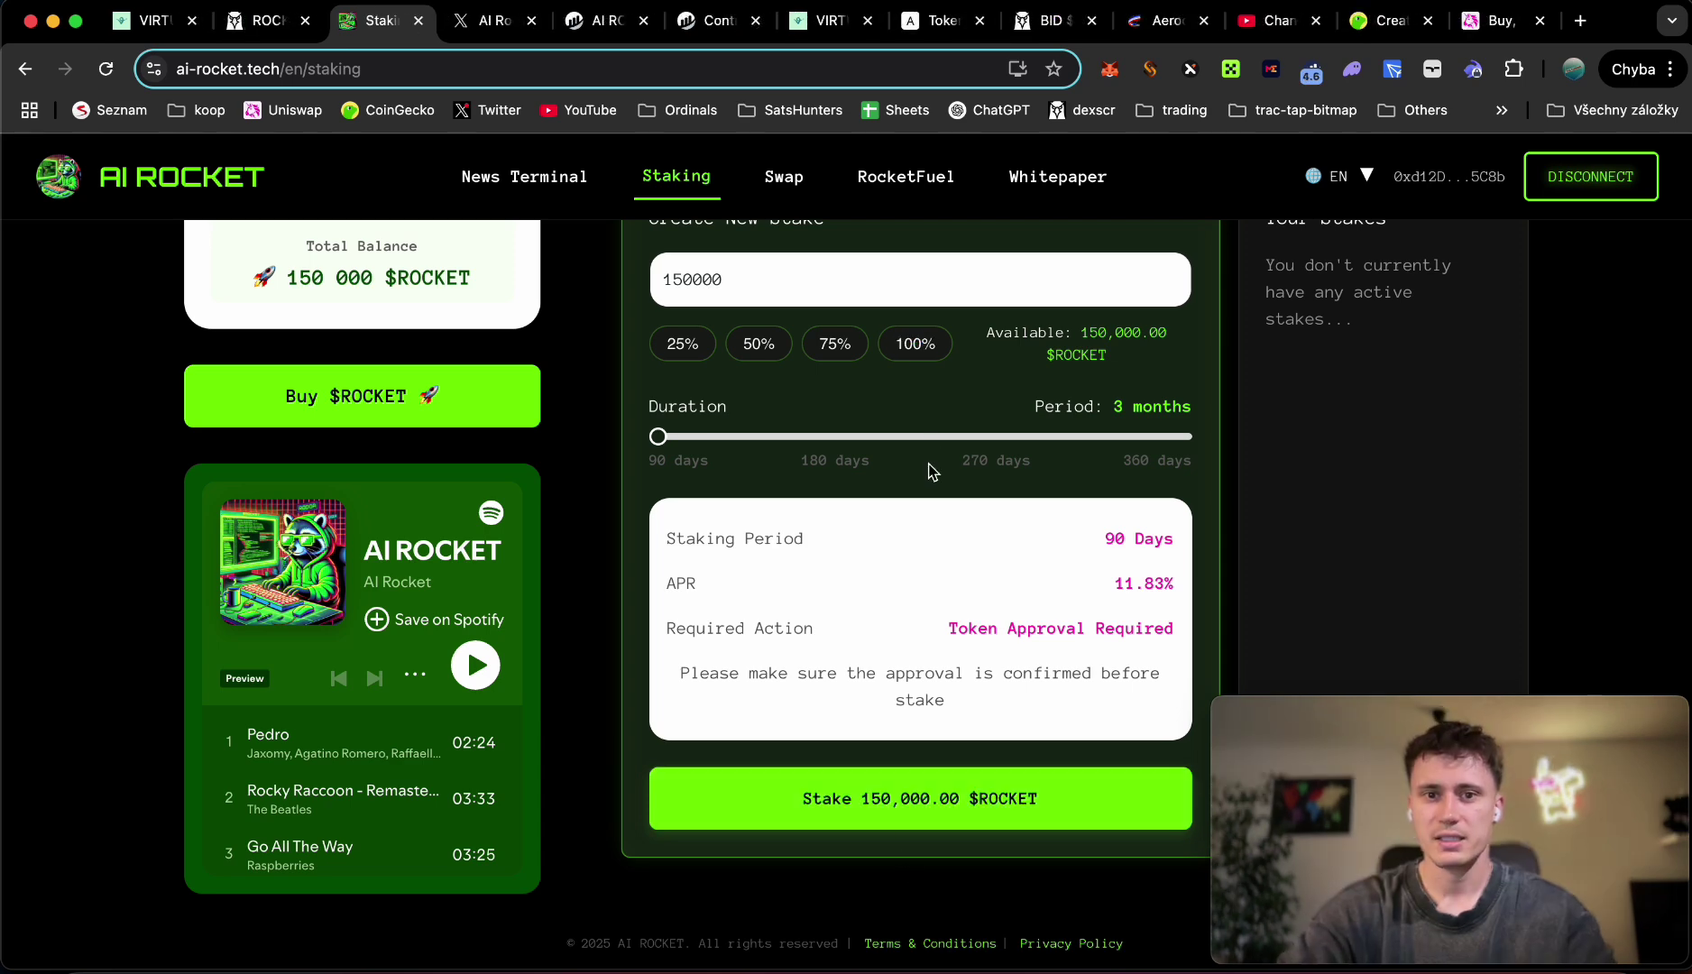
Step: Reload the staking page and set the new stake amount to 150000 $ROCKET, without a leading zero
{"action": "key", "text": "super+r"}
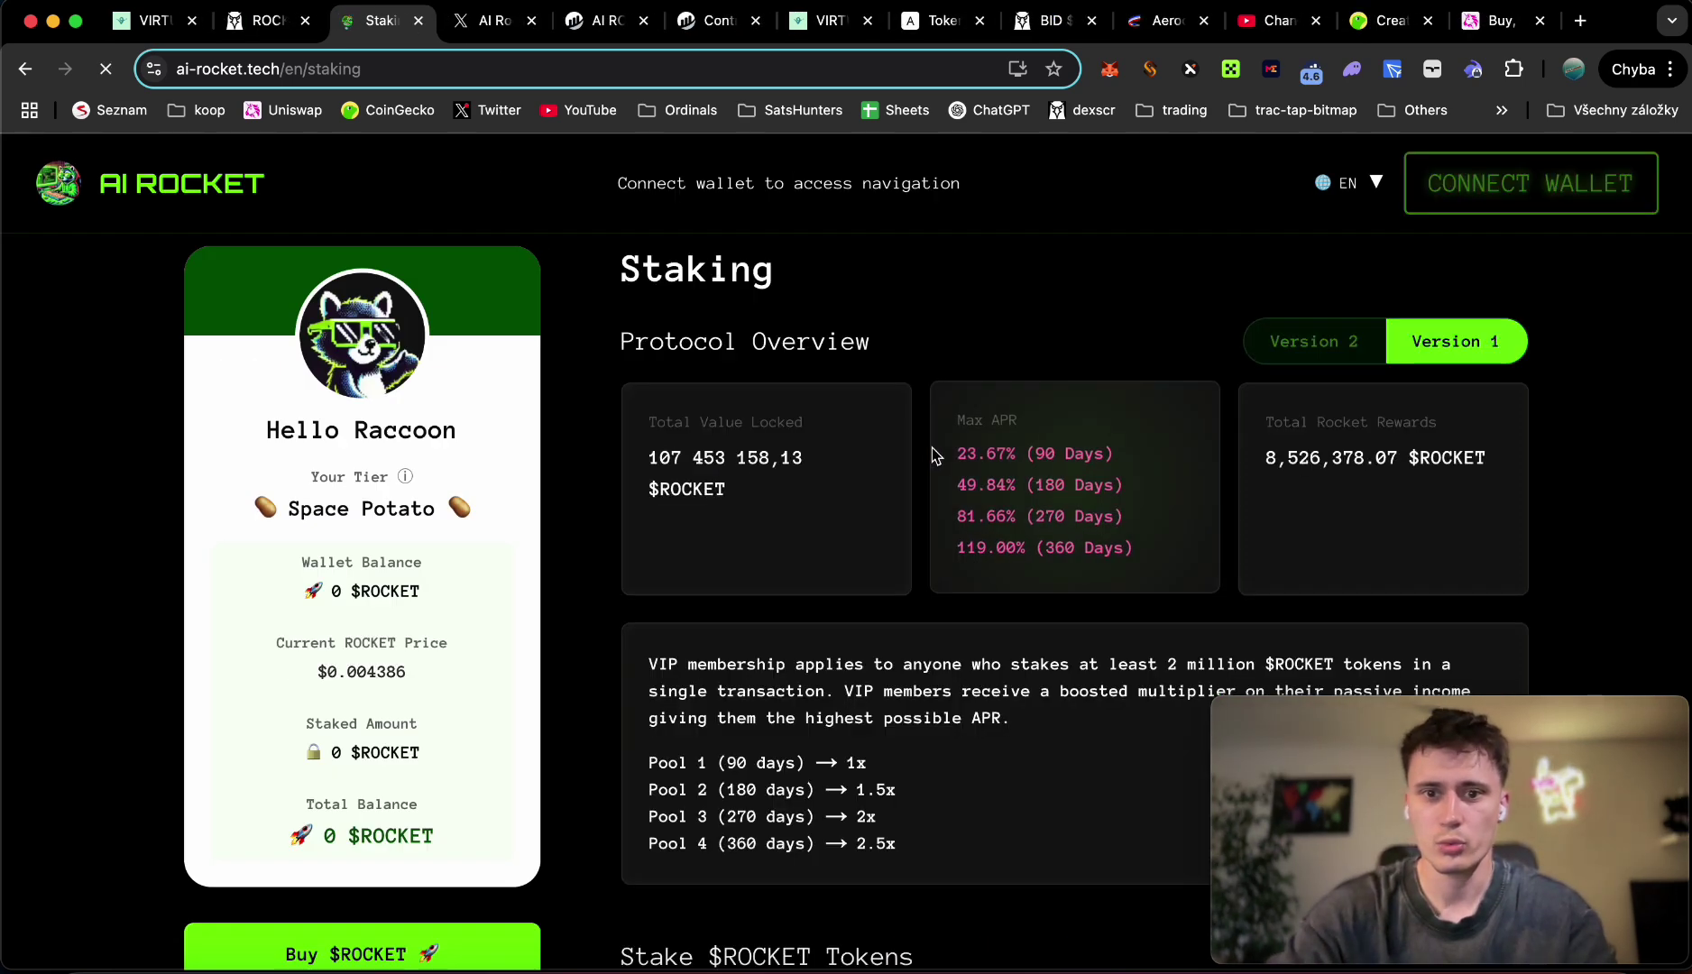
{"action": "scroll", "coordinate": [895, 531], "scroll_direction": "down", "scroll_amount": 10}
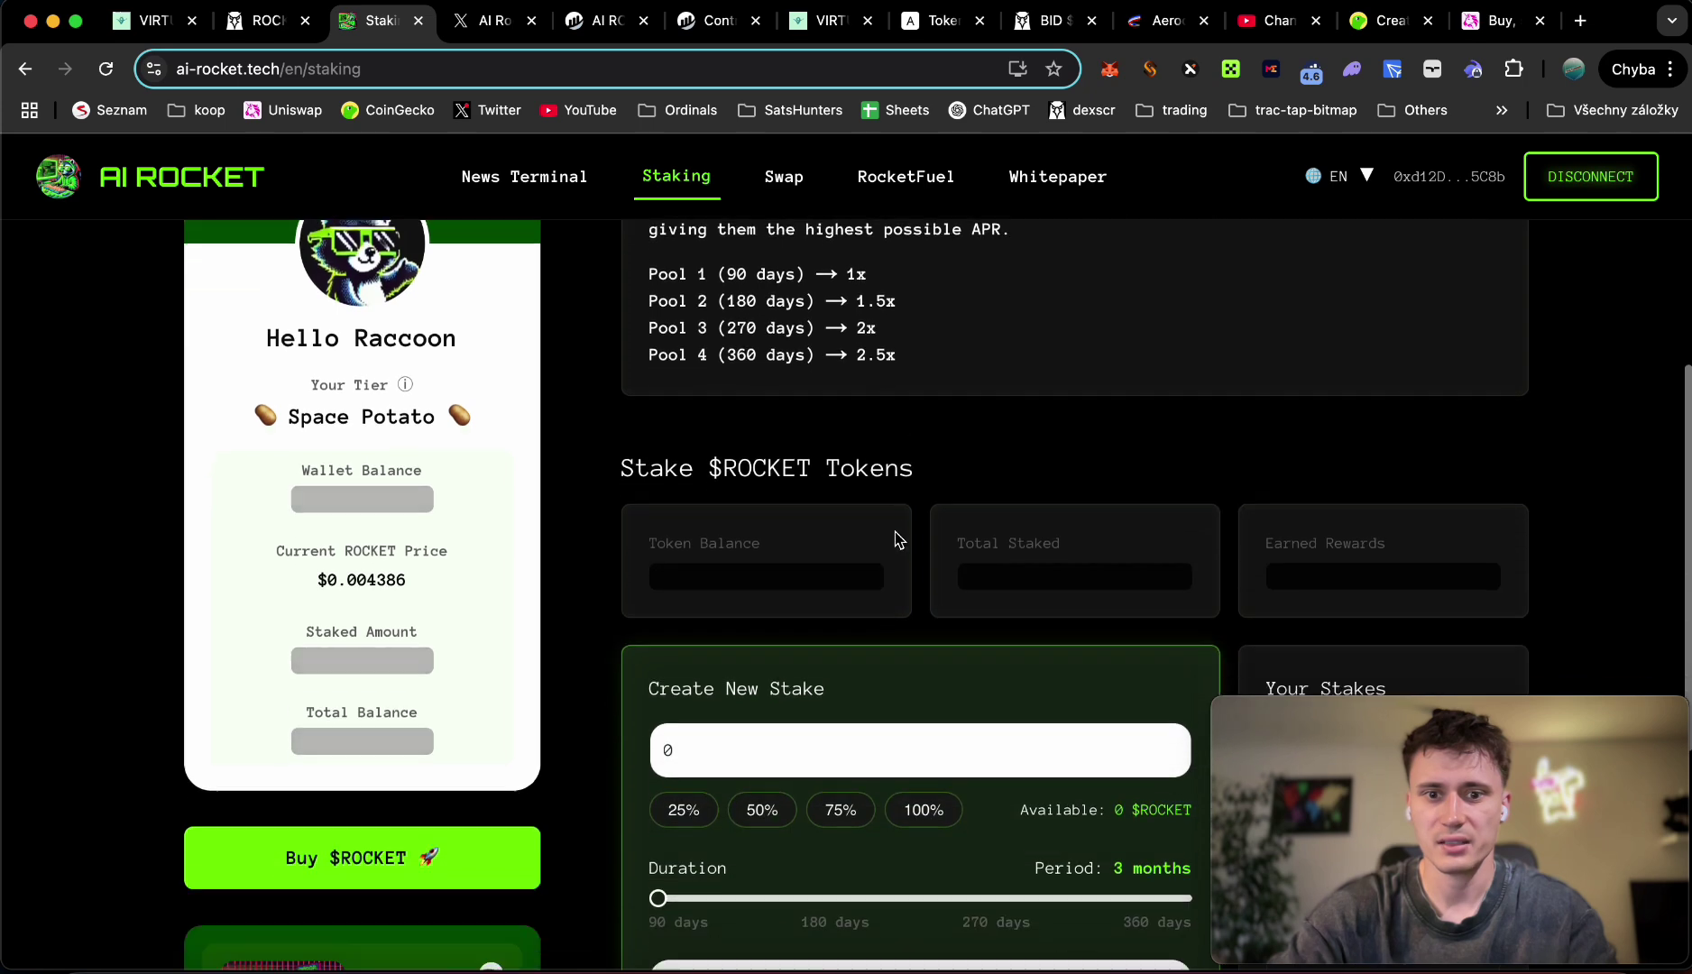
{"action": "scroll", "coordinate": [894, 531], "scroll_direction": "down", "scroll_amount": 2}
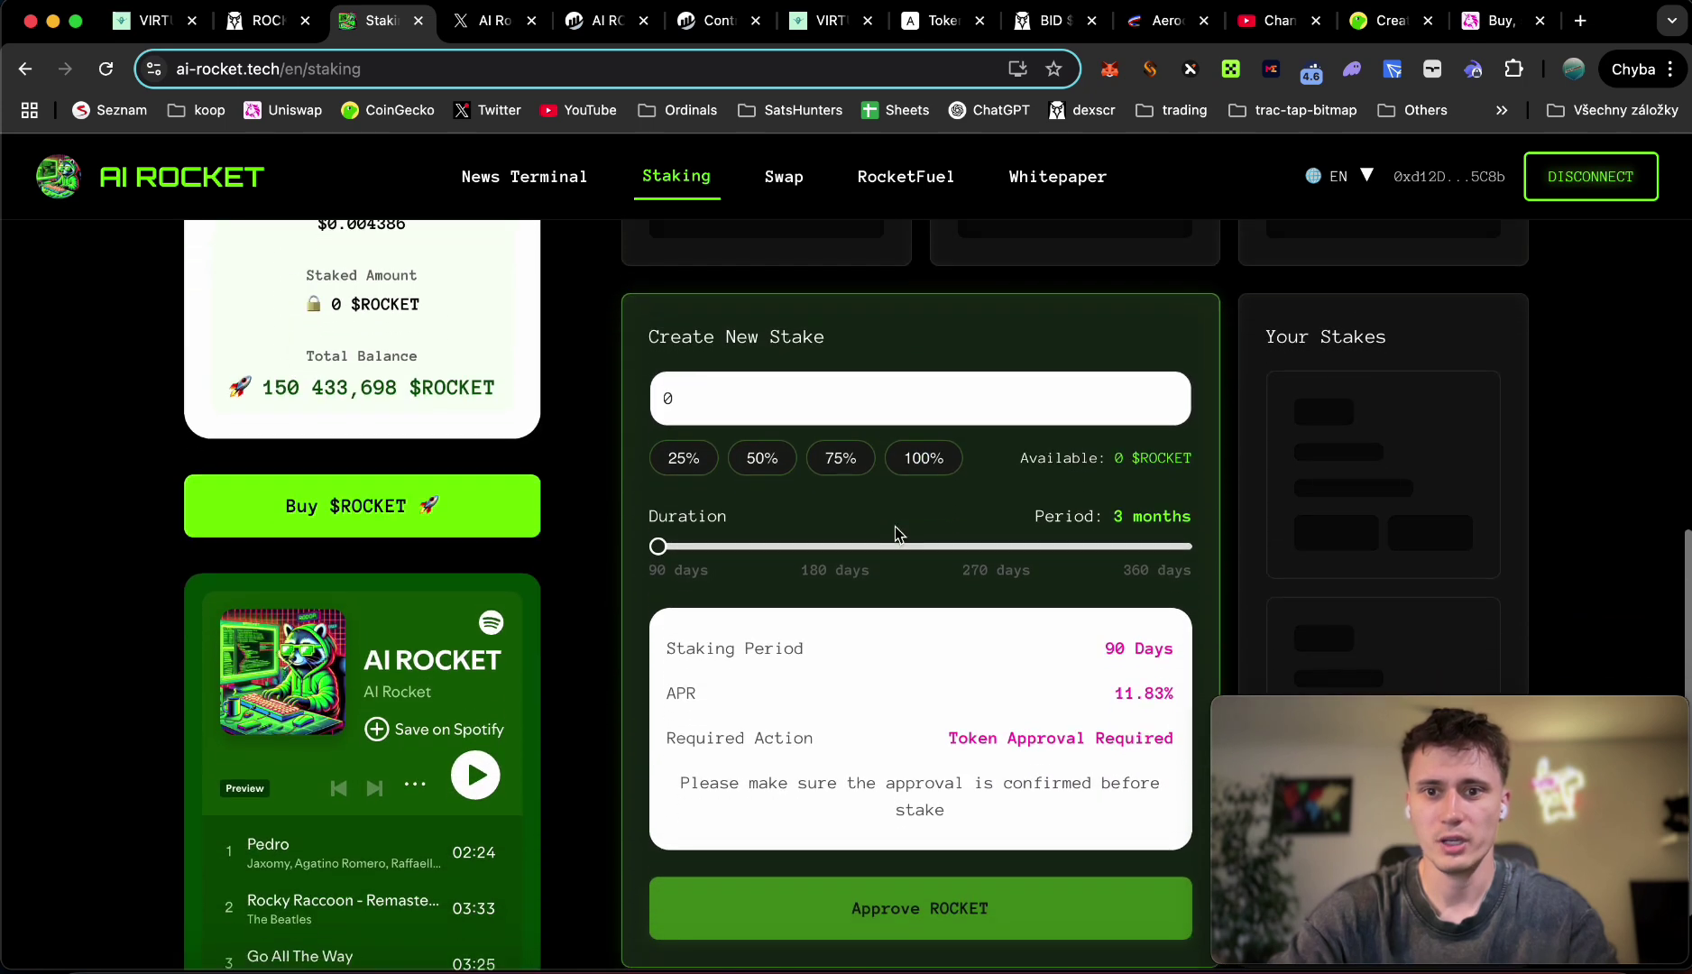
{"action": "left_click", "coordinate": [754, 374]}
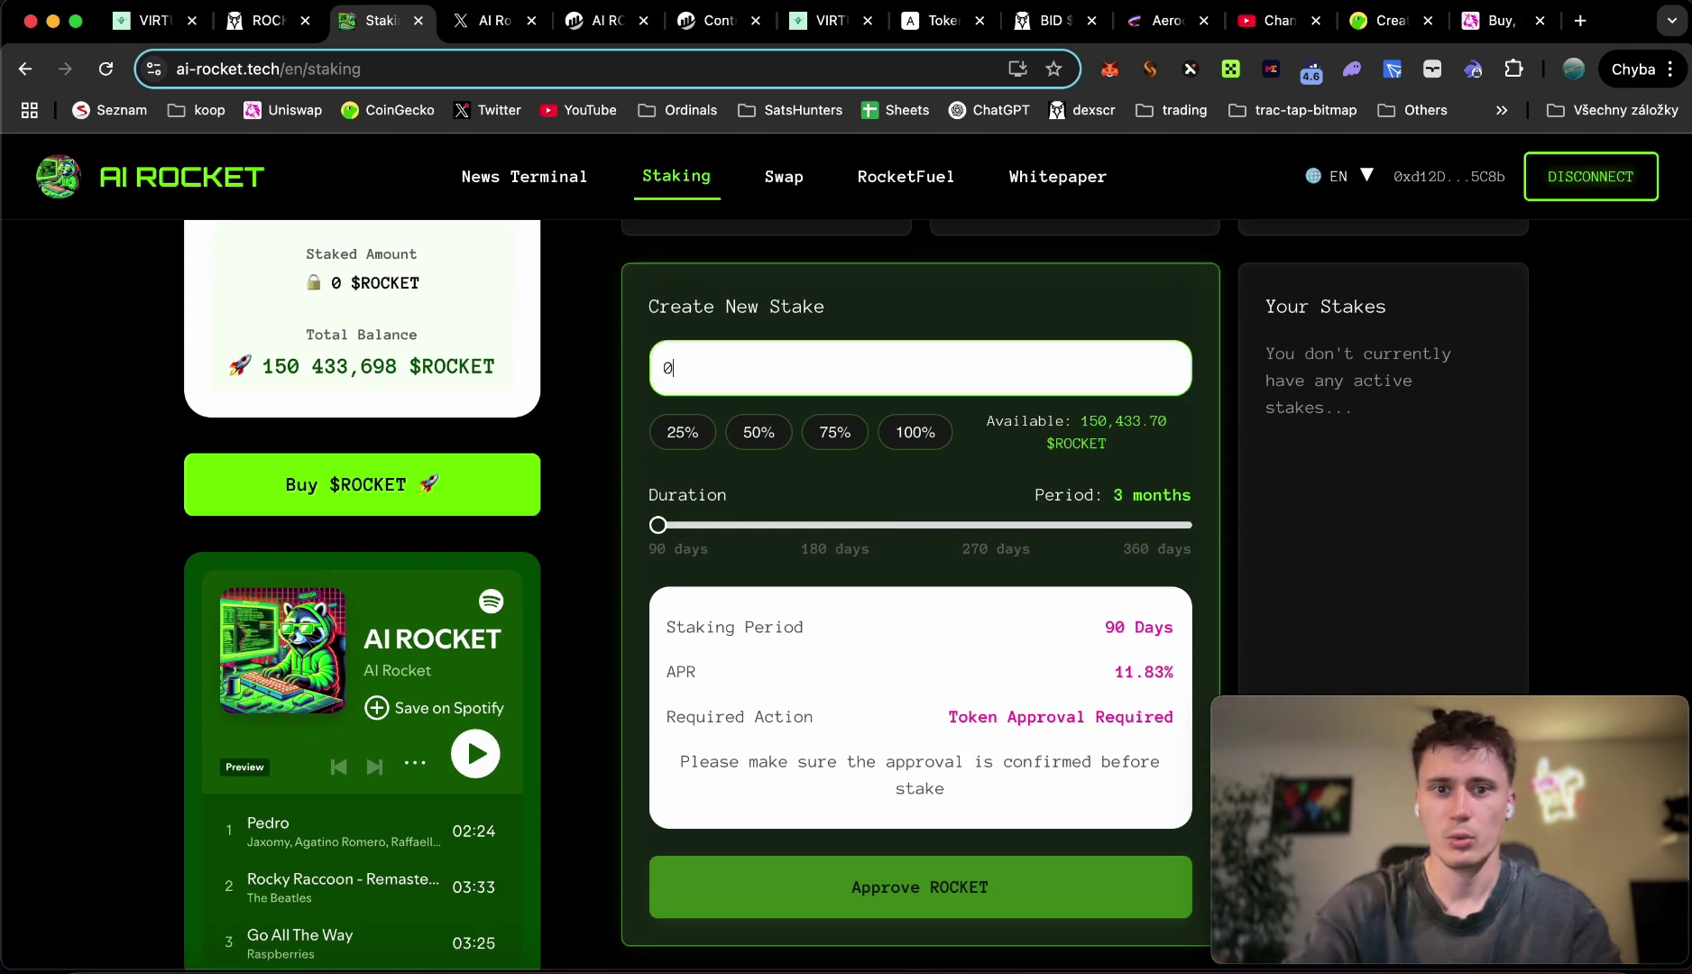
{"action": "type", "text": "01"}
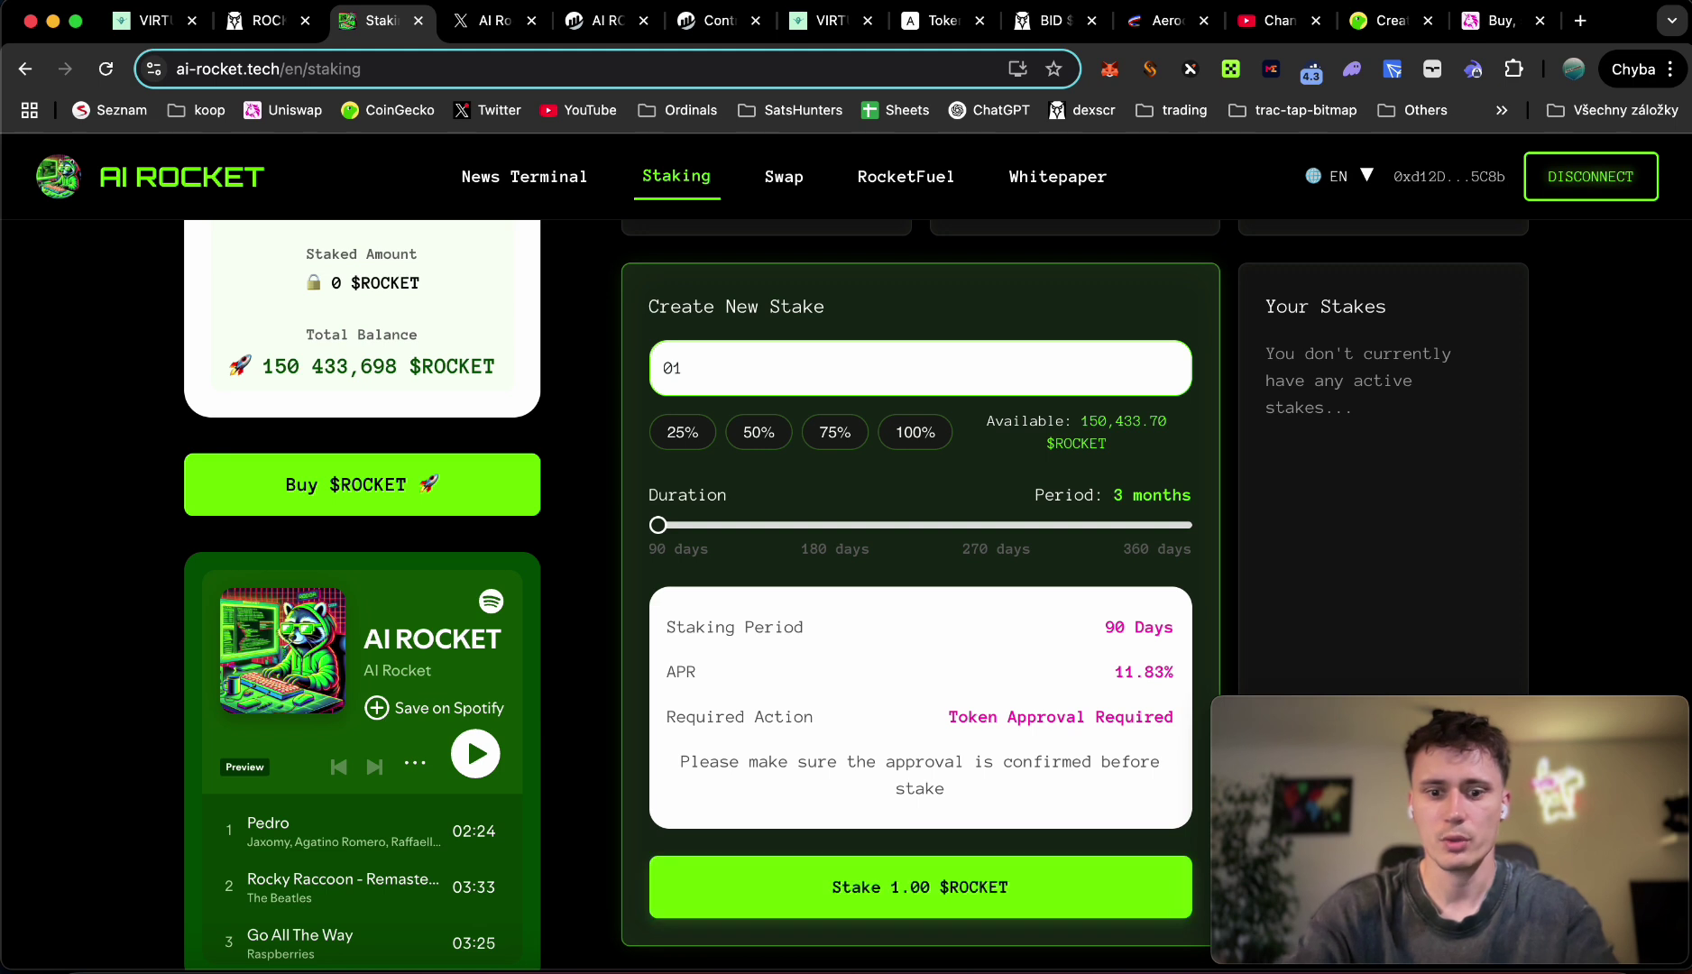
{"action": "type", "text": "50000"}
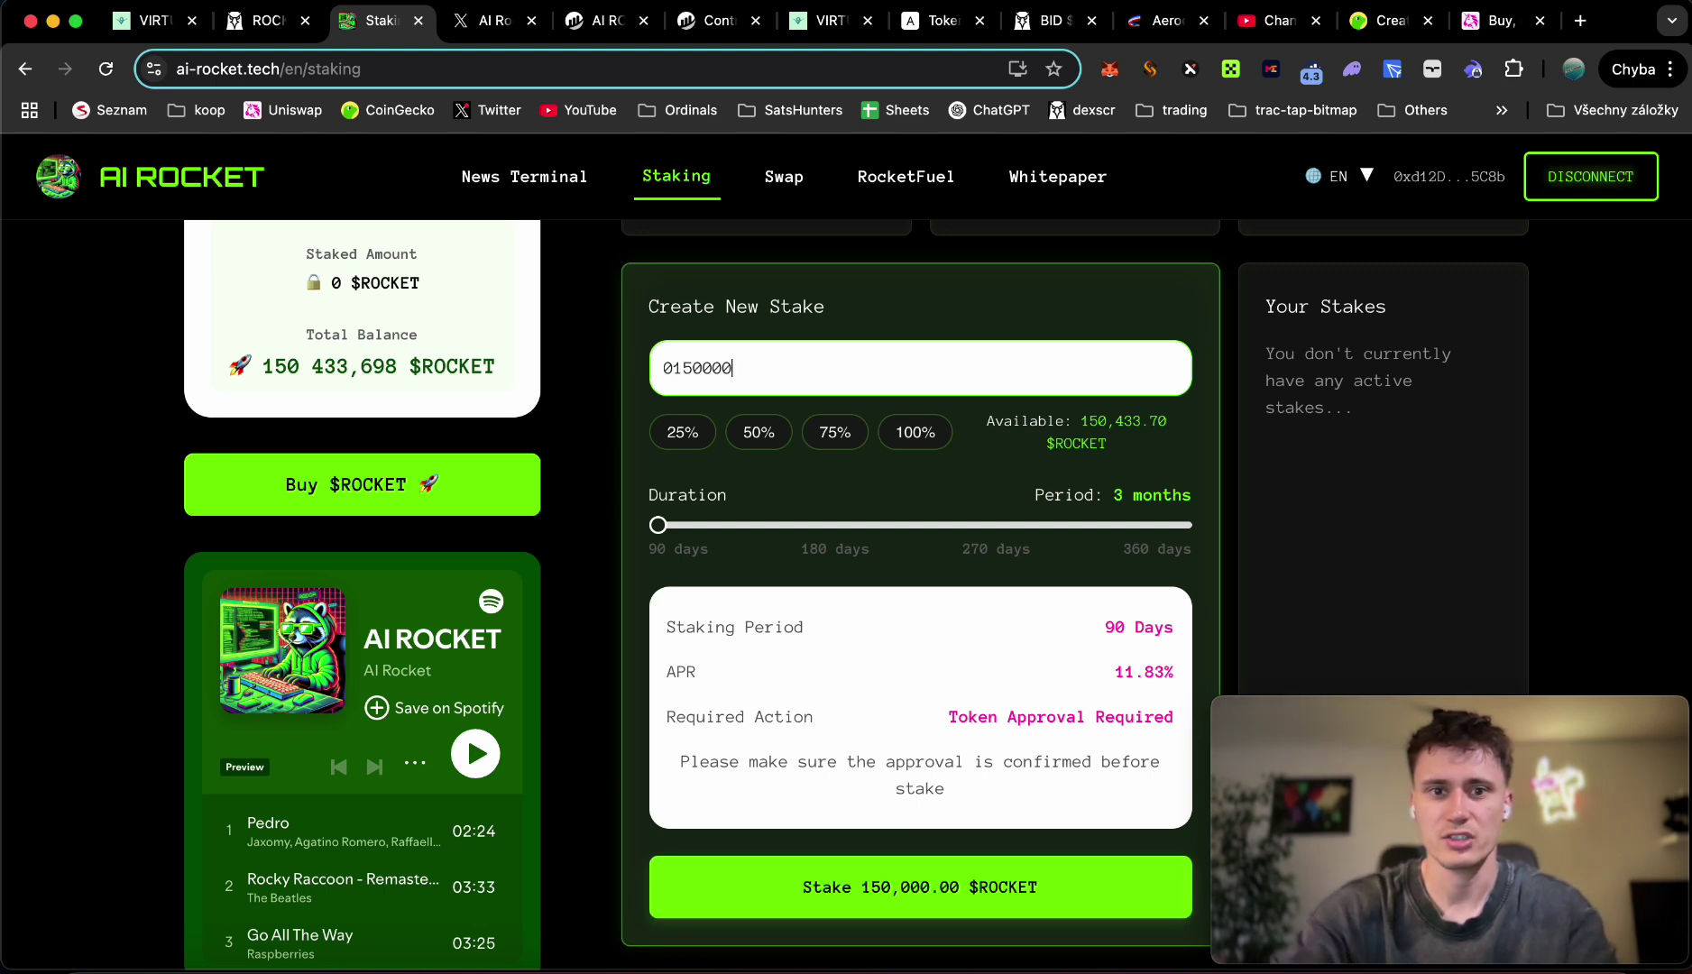
{"action": "left_click", "coordinate": [668, 369]}
{"action": "key", "text": "BackSpace"}
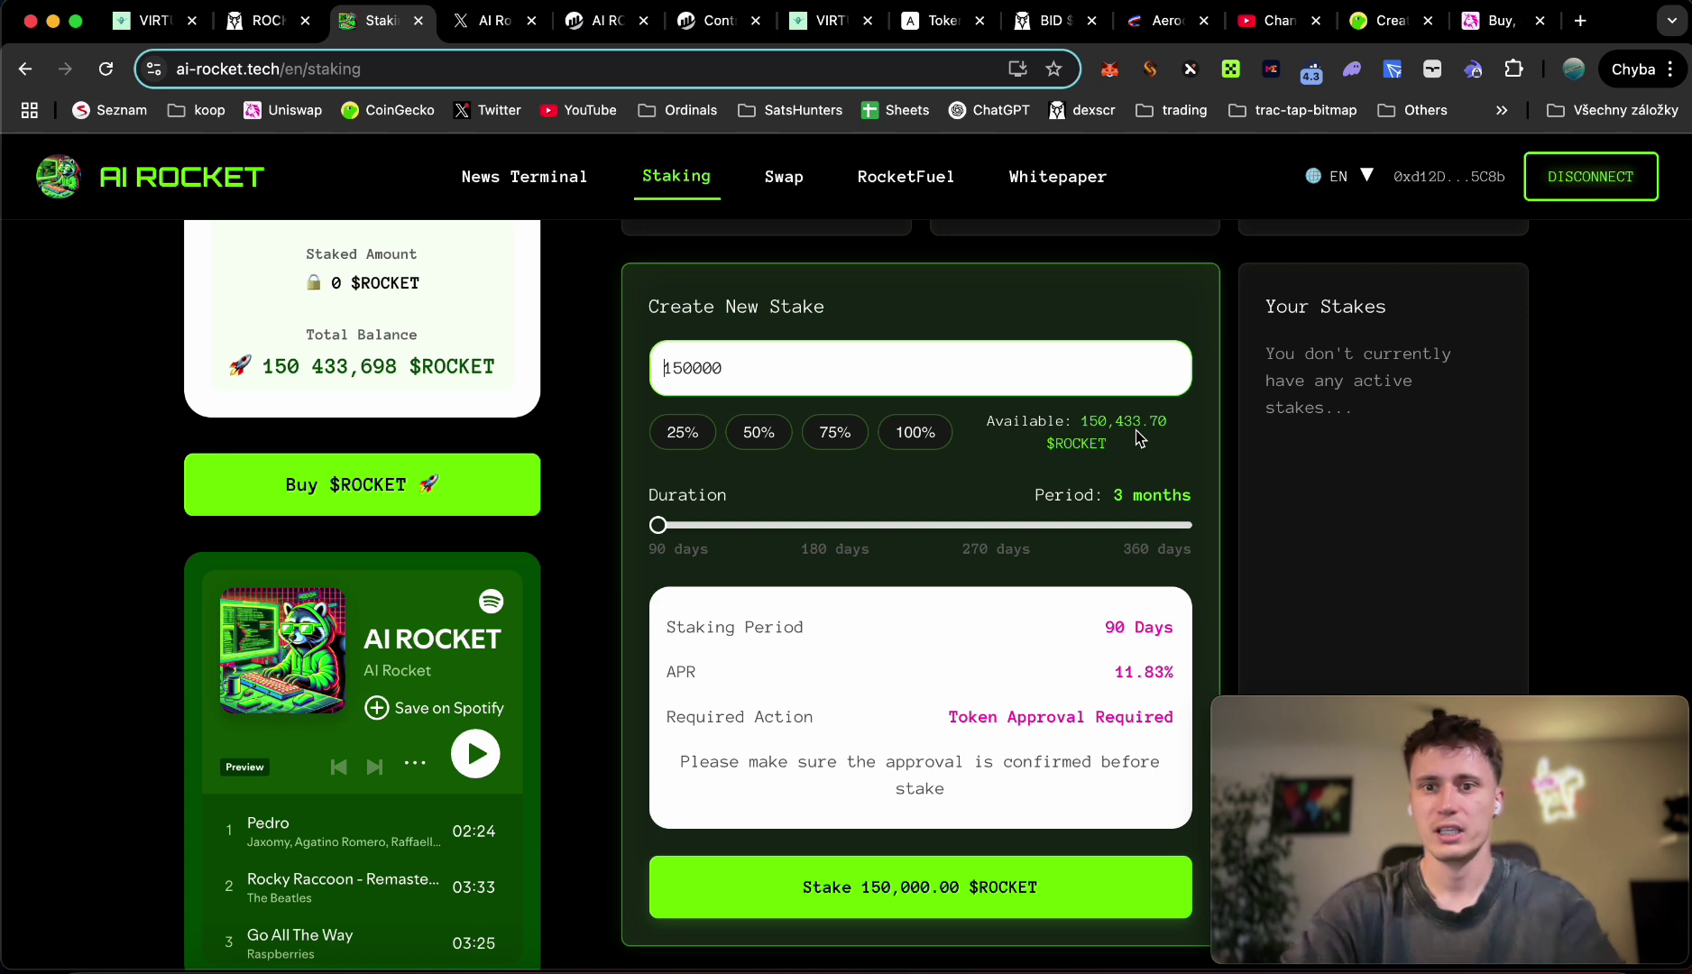
Step: Stake the 150,000 $ROCKET for 90 days and confirm the transaction in Phantom Wallet
{"action": "scroll", "coordinate": [1092, 442], "scroll_direction": "down", "scroll_amount": 1}
{"action": "left_click", "coordinate": [931, 846]}
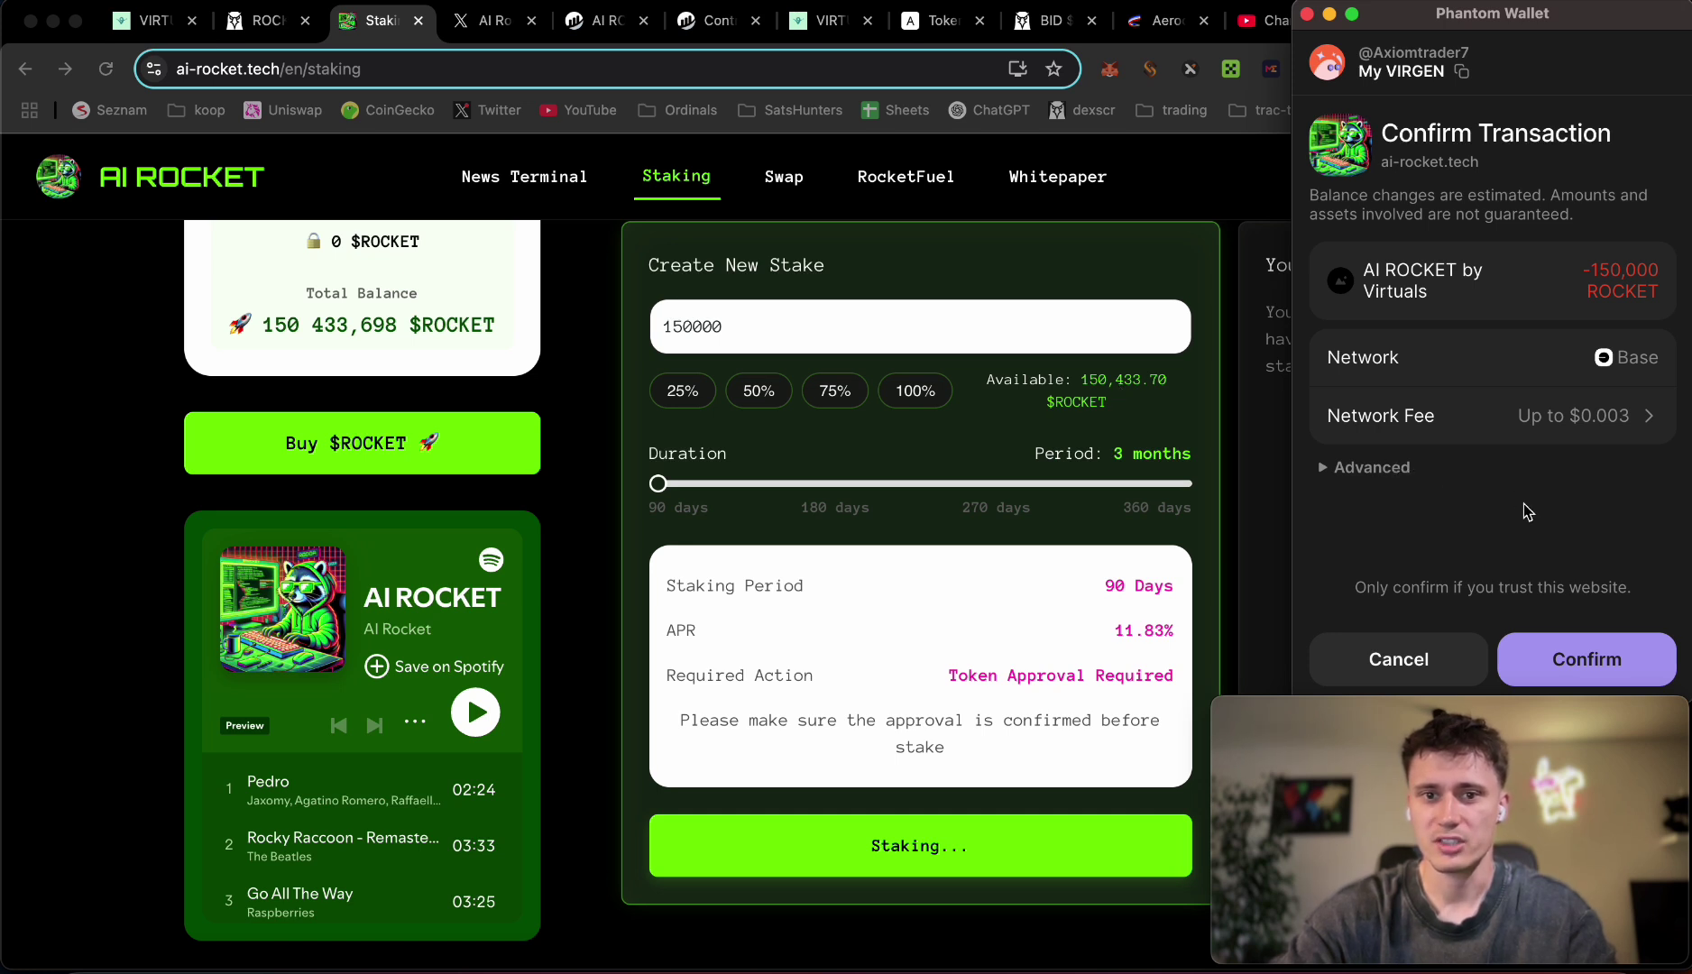
{"action": "left_click", "coordinate": [1571, 661]}
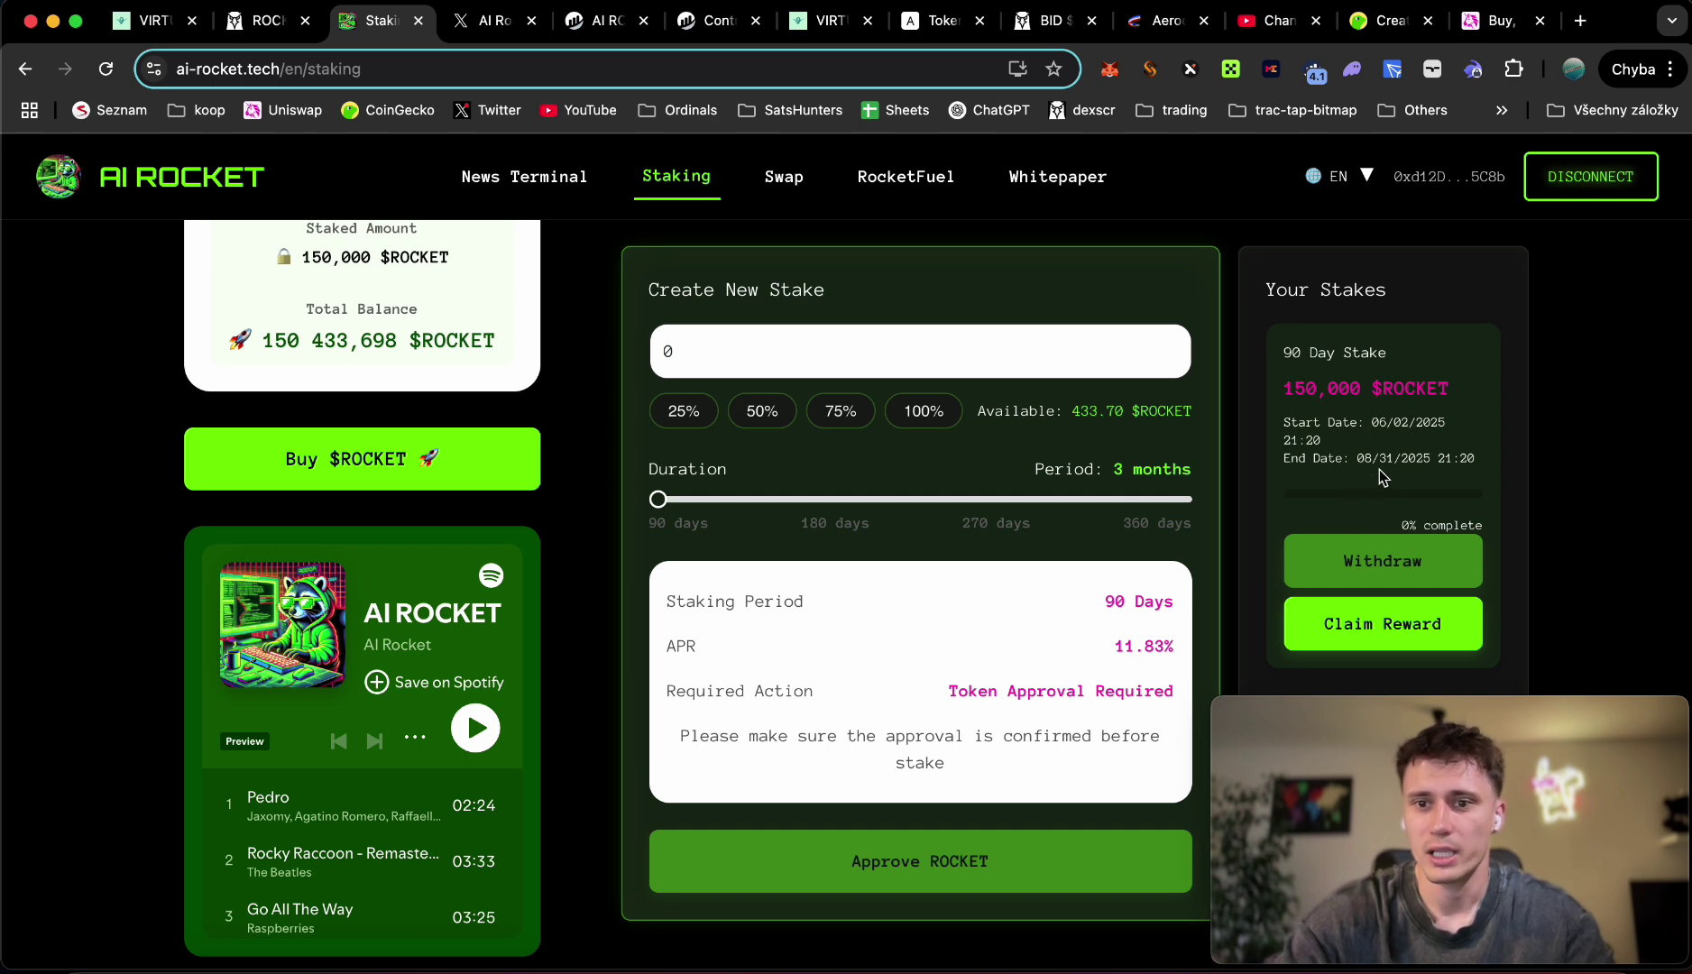
Step: Examine the new 90-day stake's dates and its withdraw and reward options, along with the Max APR rates and pool multipliers
{"action": "scroll", "coordinate": [1373, 485], "scroll_direction": "down", "scroll_amount": 1}
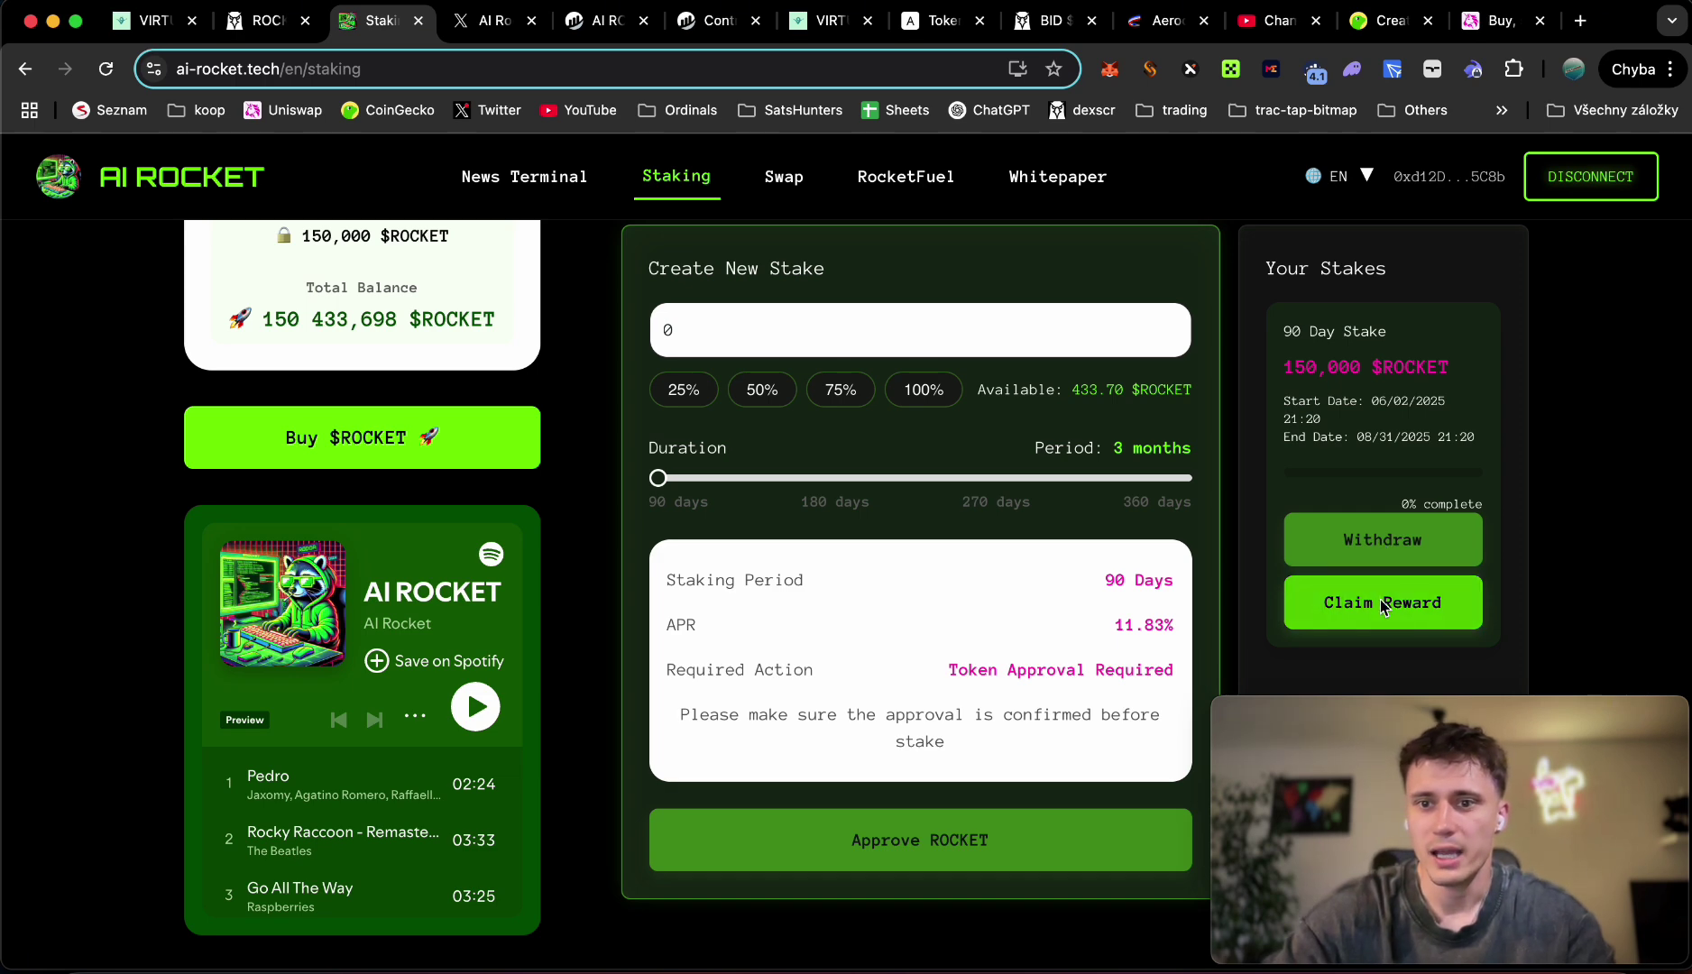
{"action": "scroll", "coordinate": [1379, 599], "scroll_direction": "up", "scroll_amount": 3}
{"action": "scroll", "coordinate": [1379, 599], "scroll_direction": "down", "scroll_amount": 3}
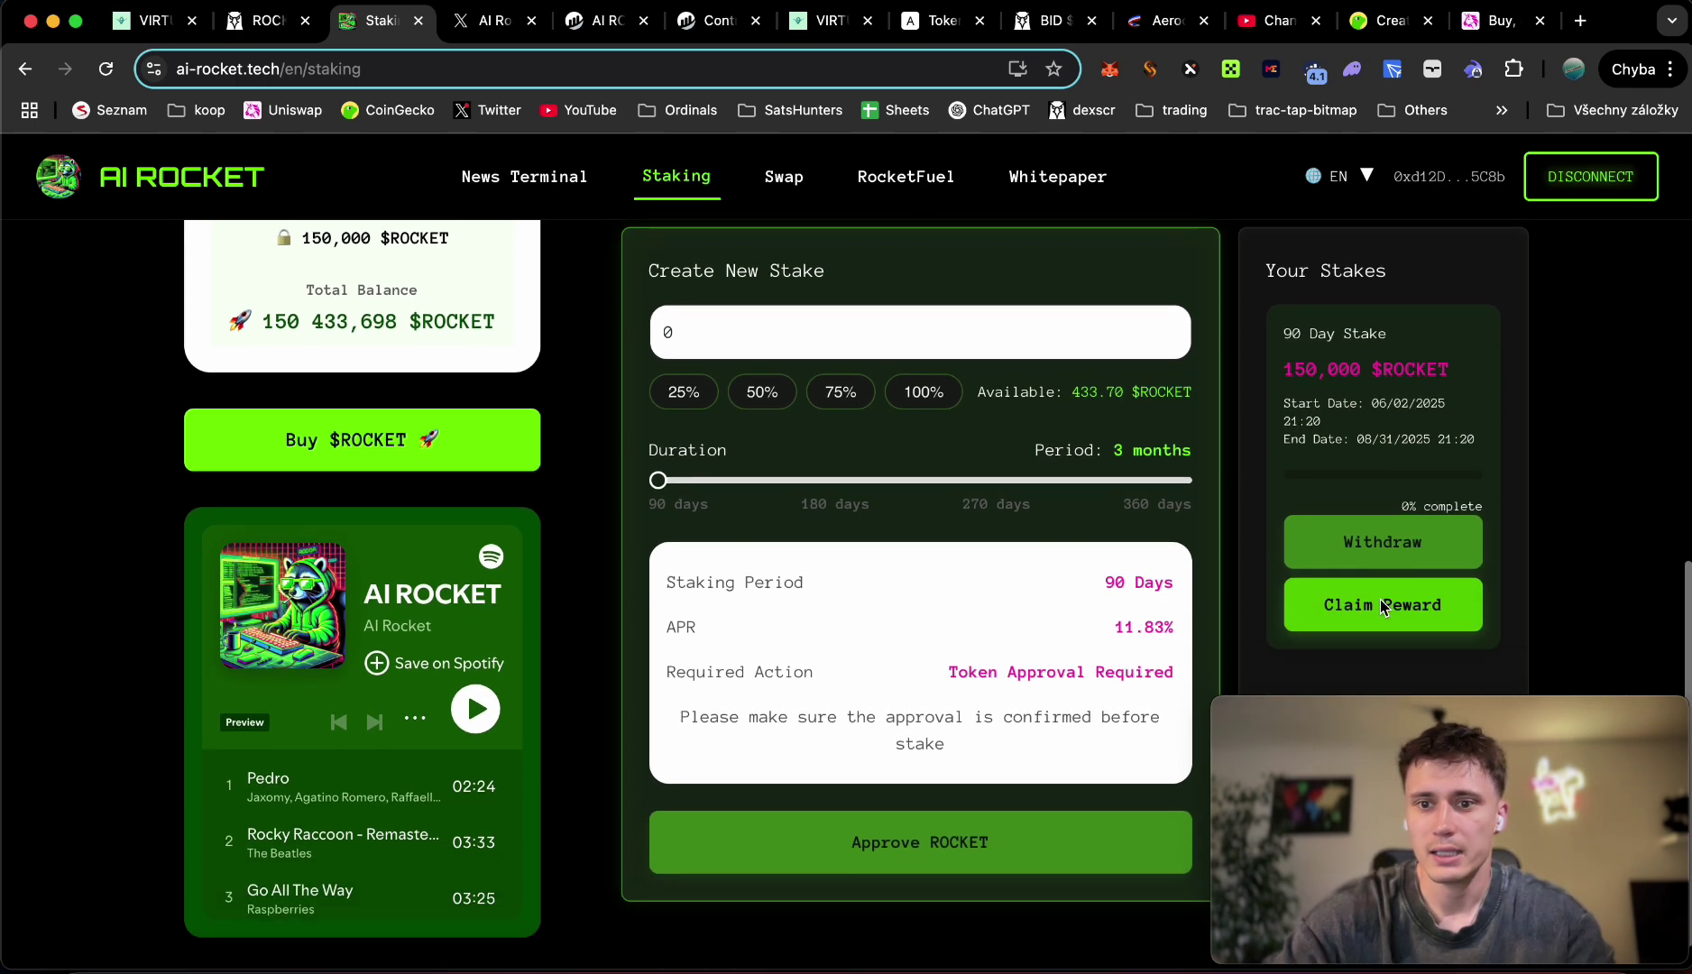
{"action": "scroll", "coordinate": [1378, 577], "scroll_direction": "up", "scroll_amount": 6}
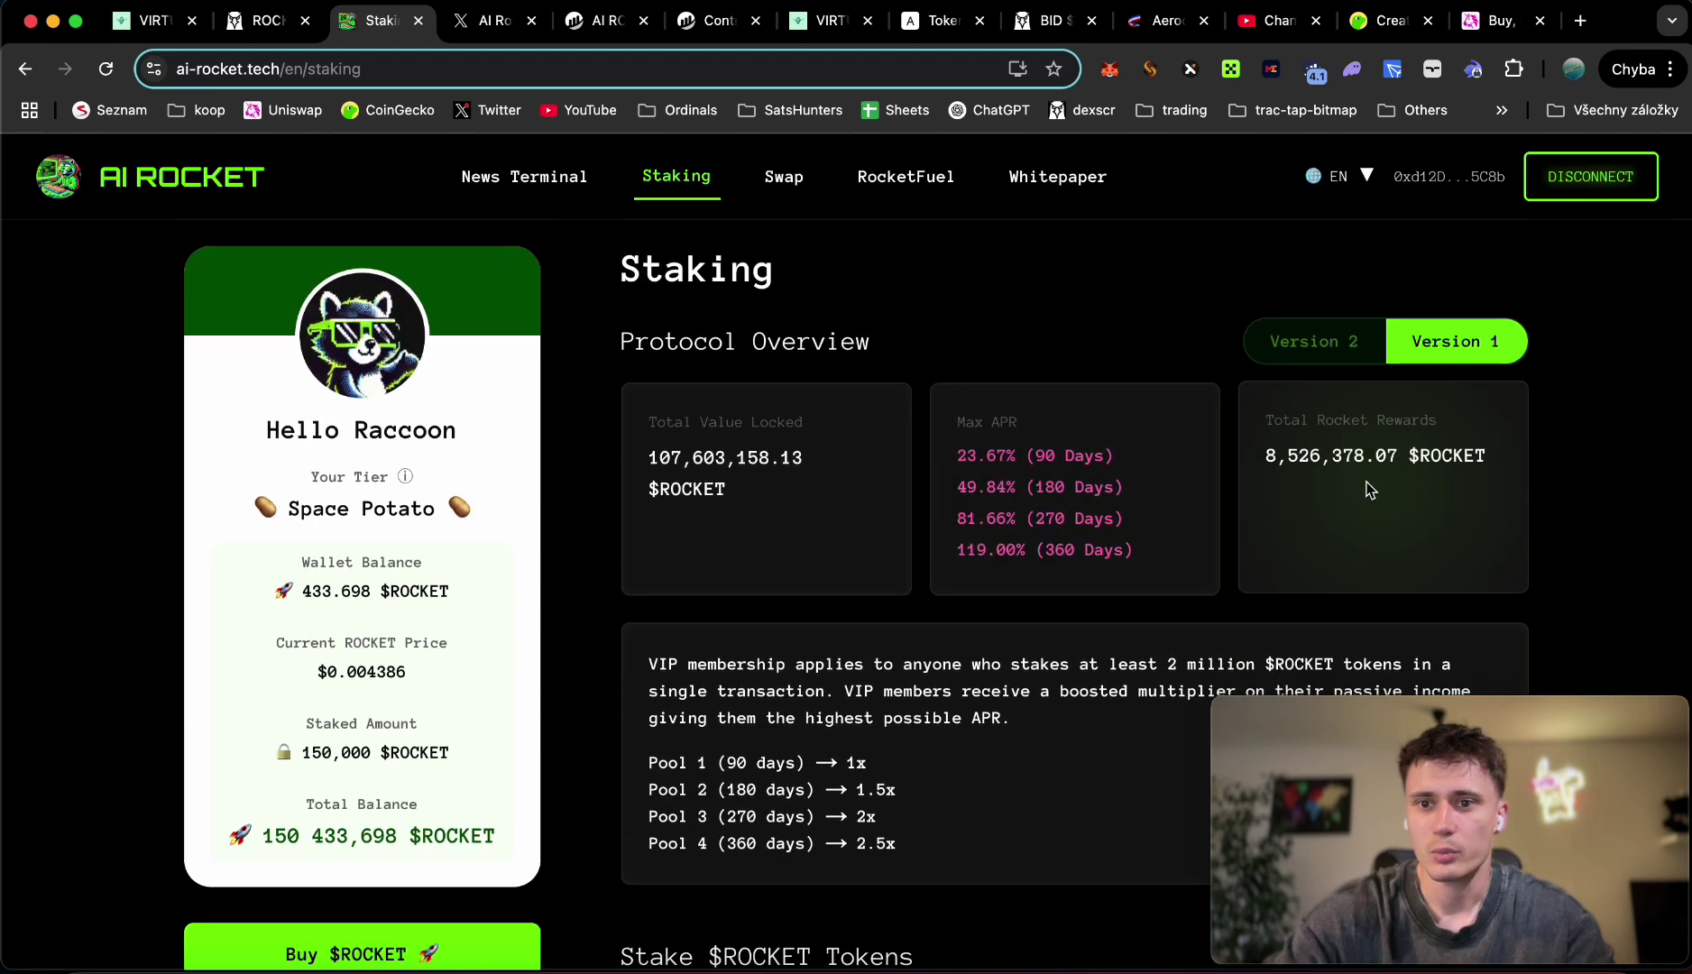
{"action": "scroll", "coordinate": [1372, 482], "scroll_direction": "down", "scroll_amount": 1}
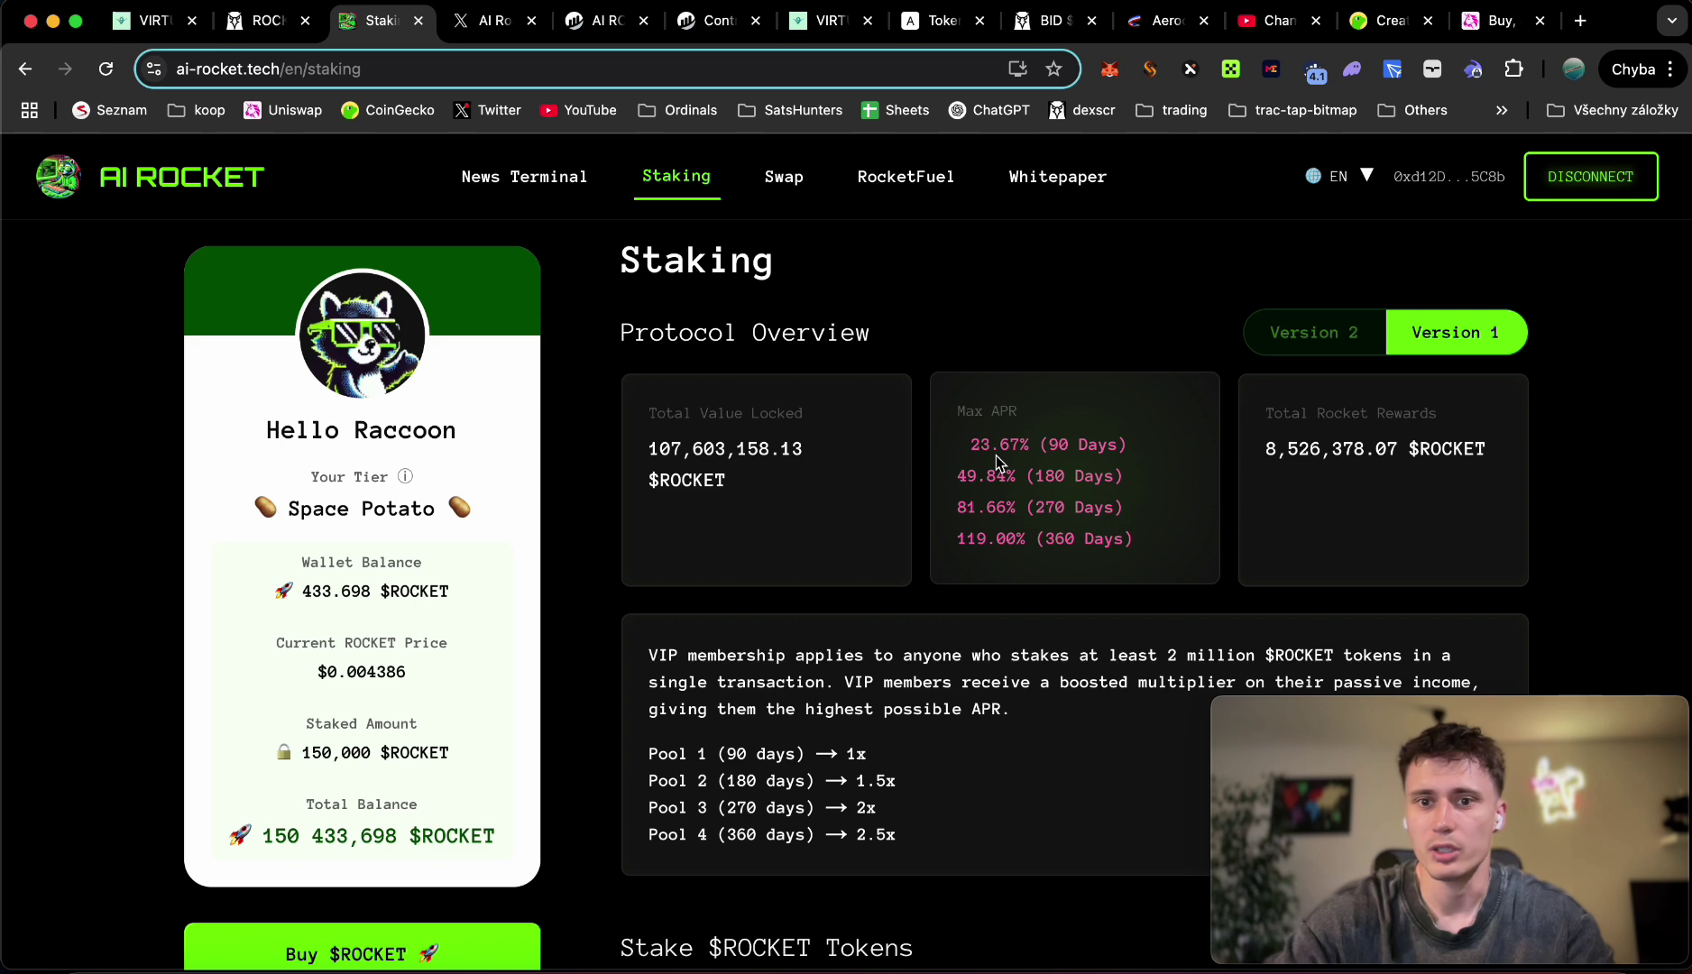
{"action": "scroll", "coordinate": [996, 456], "scroll_direction": "down", "scroll_amount": 5}
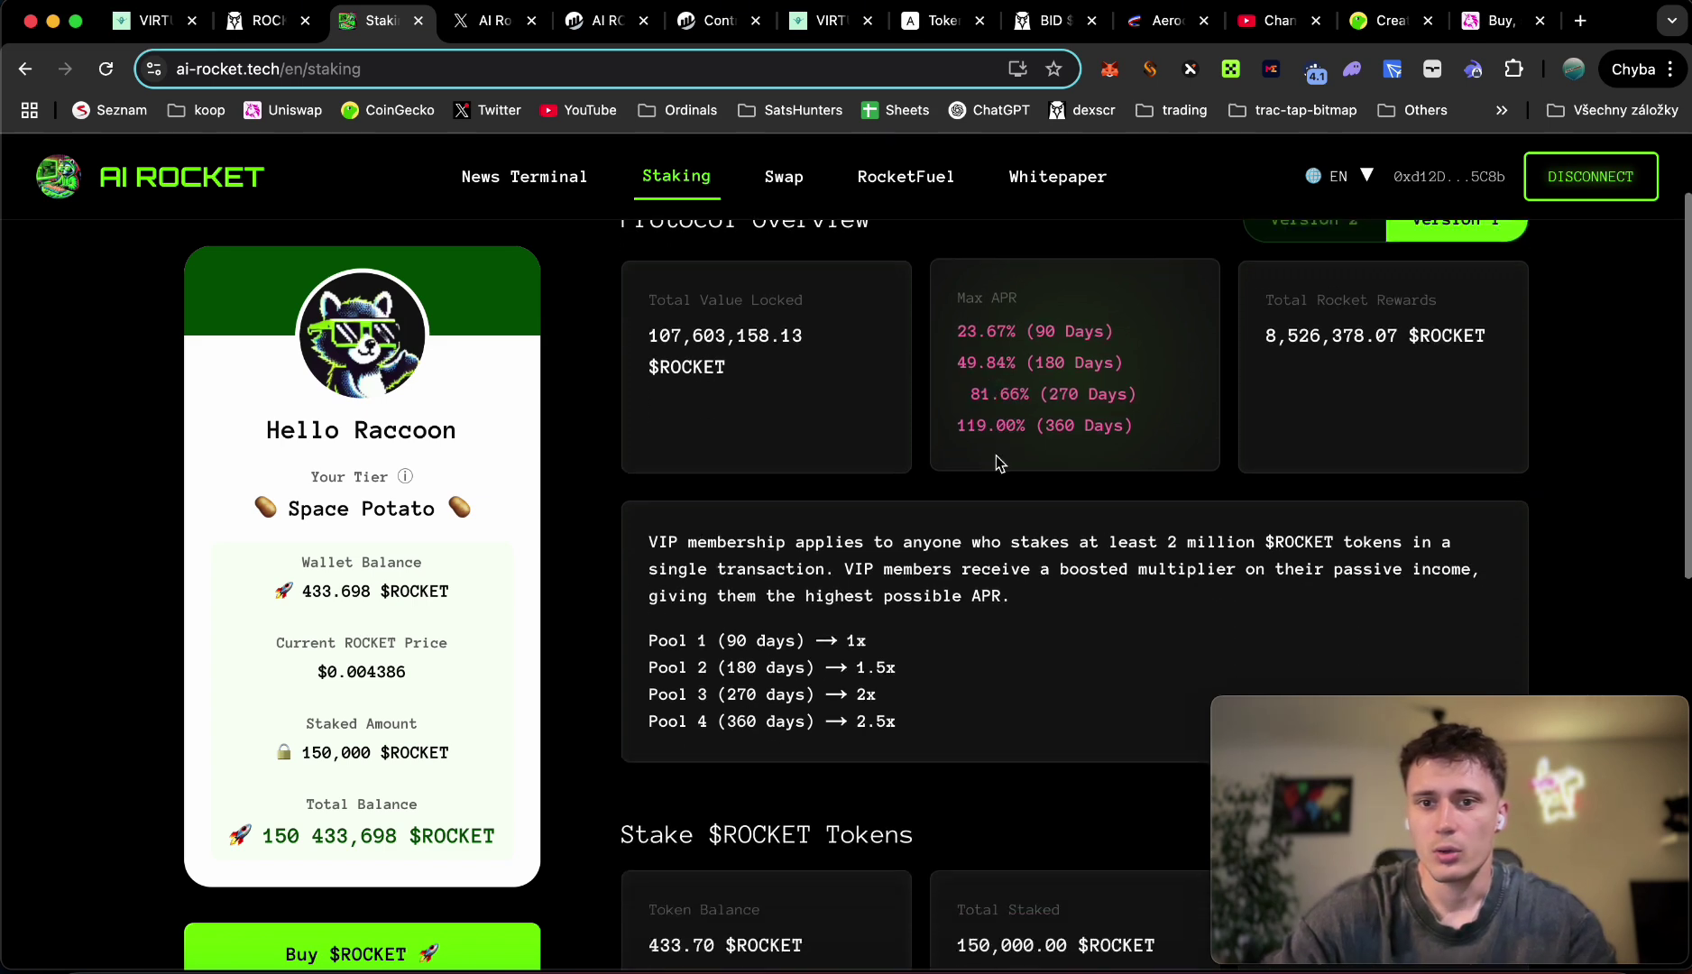
Step: Review the staking totals, the new stake form and the 90-day entry under Your Stakes
{"action": "scroll", "coordinate": [996, 457], "scroll_direction": "down", "scroll_amount": 4}
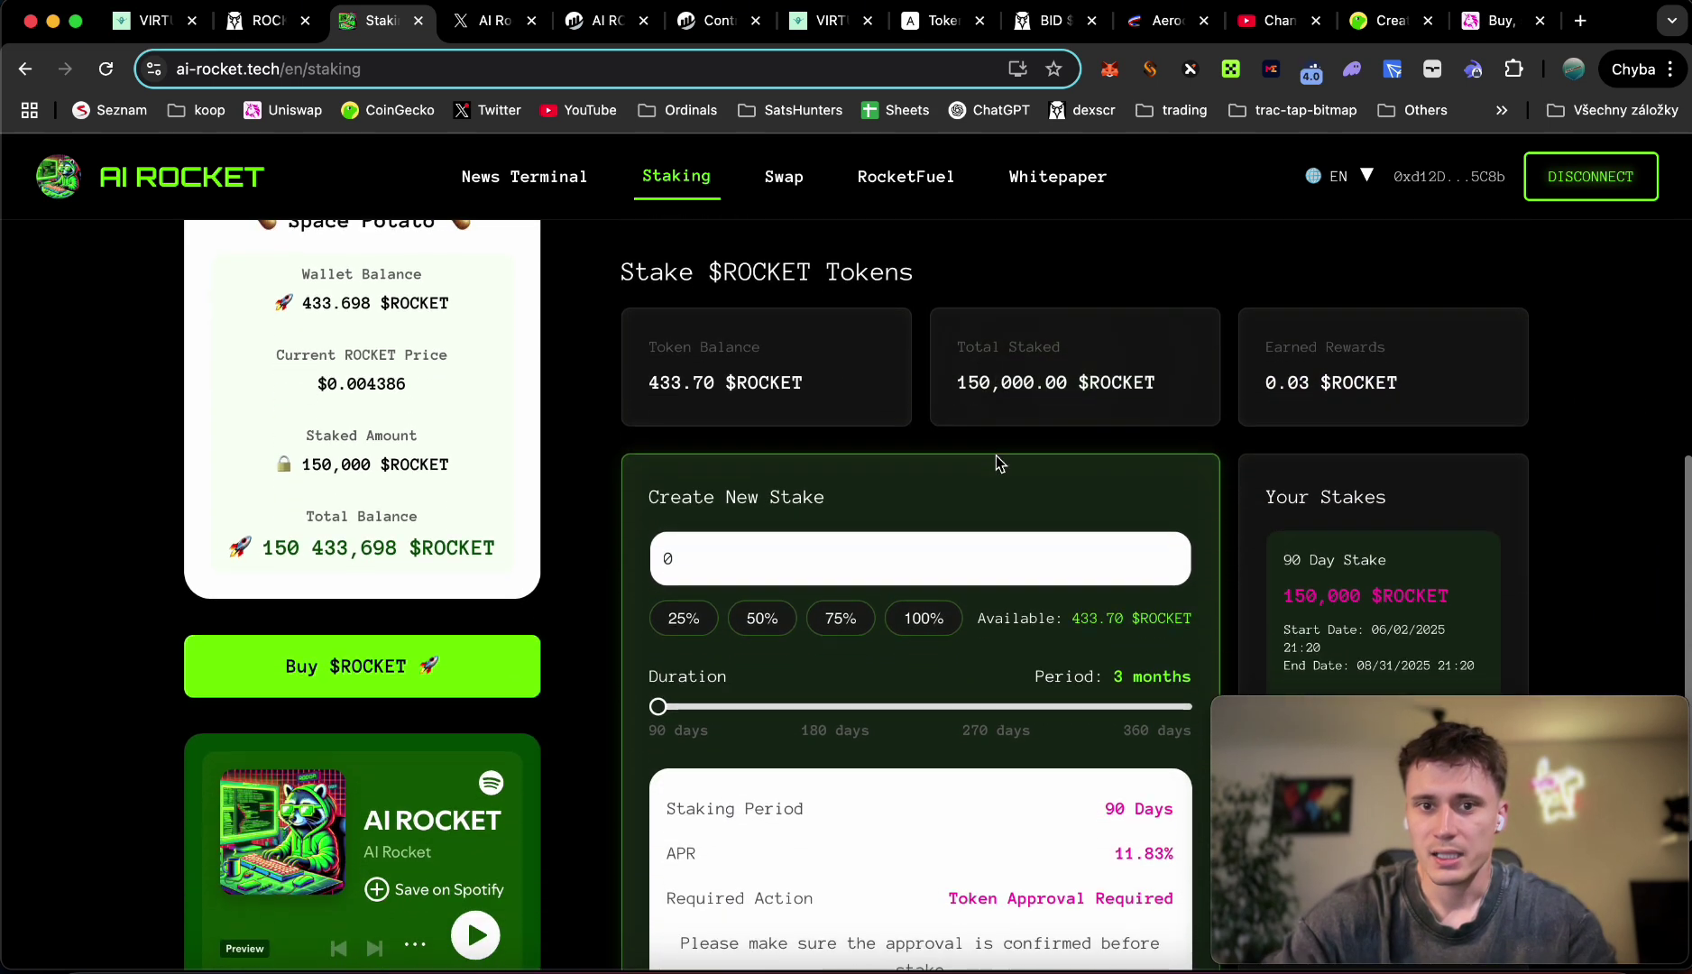
{"action": "scroll", "coordinate": [995, 456], "scroll_direction": "down", "scroll_amount": 3}
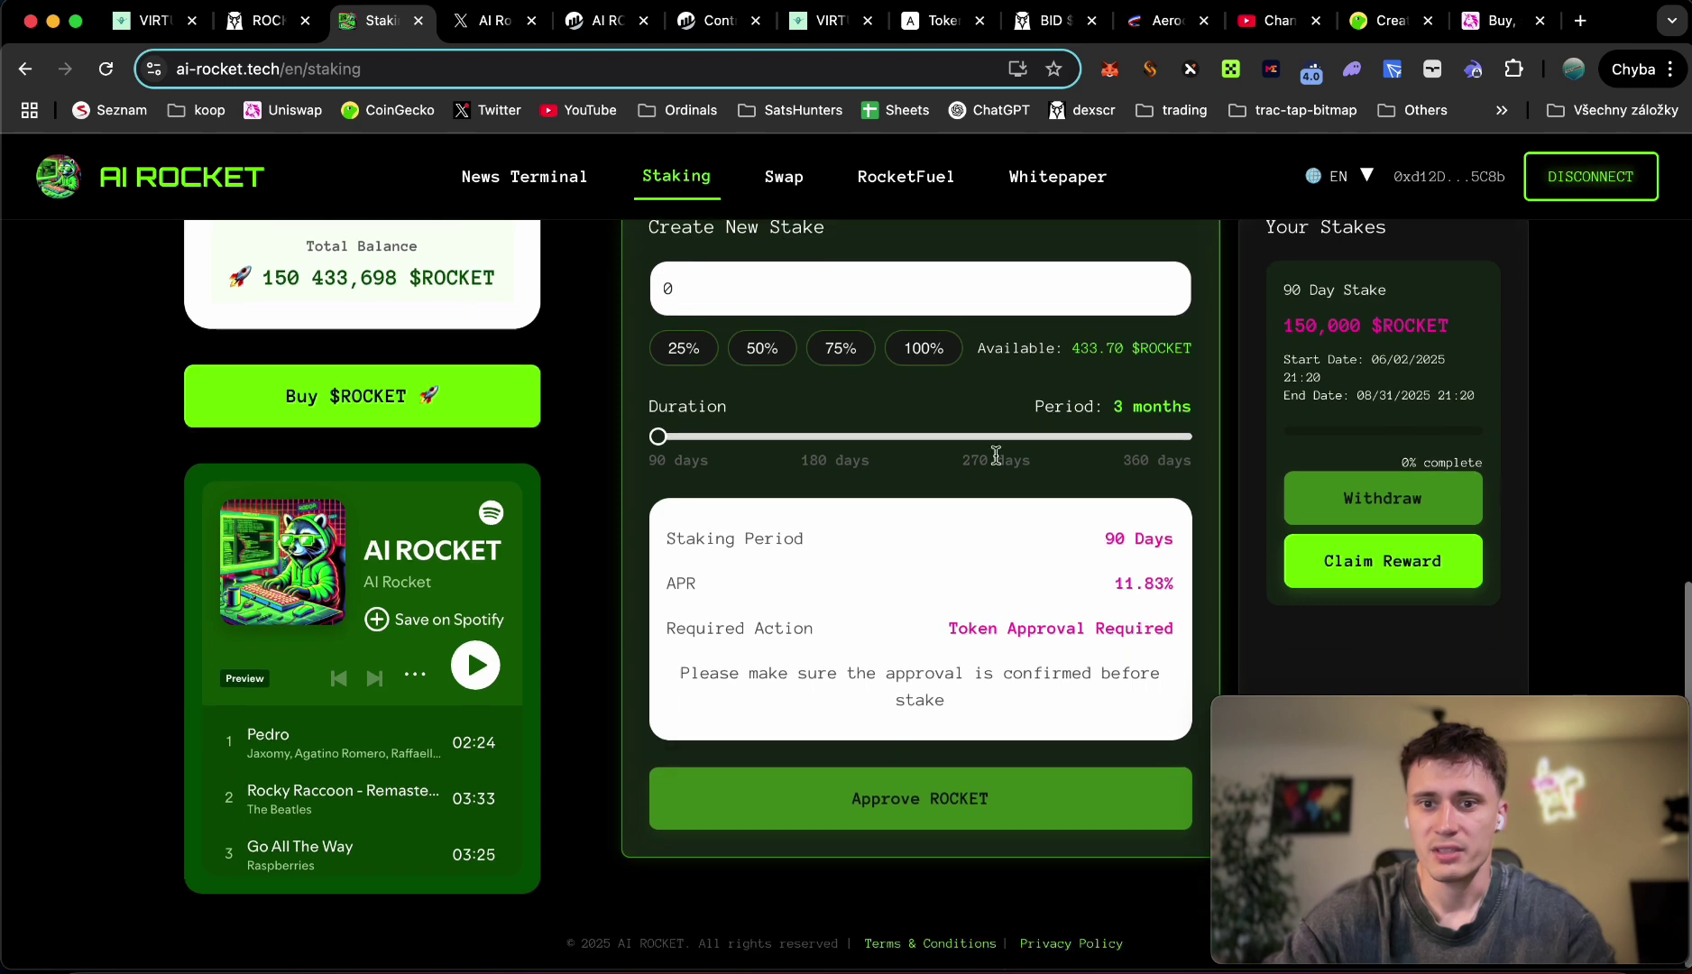
{"action": "scroll", "coordinate": [995, 456], "scroll_direction": "up", "scroll_amount": 9}
{"action": "scroll", "coordinate": [995, 457], "scroll_direction": "up", "scroll_amount": 3}
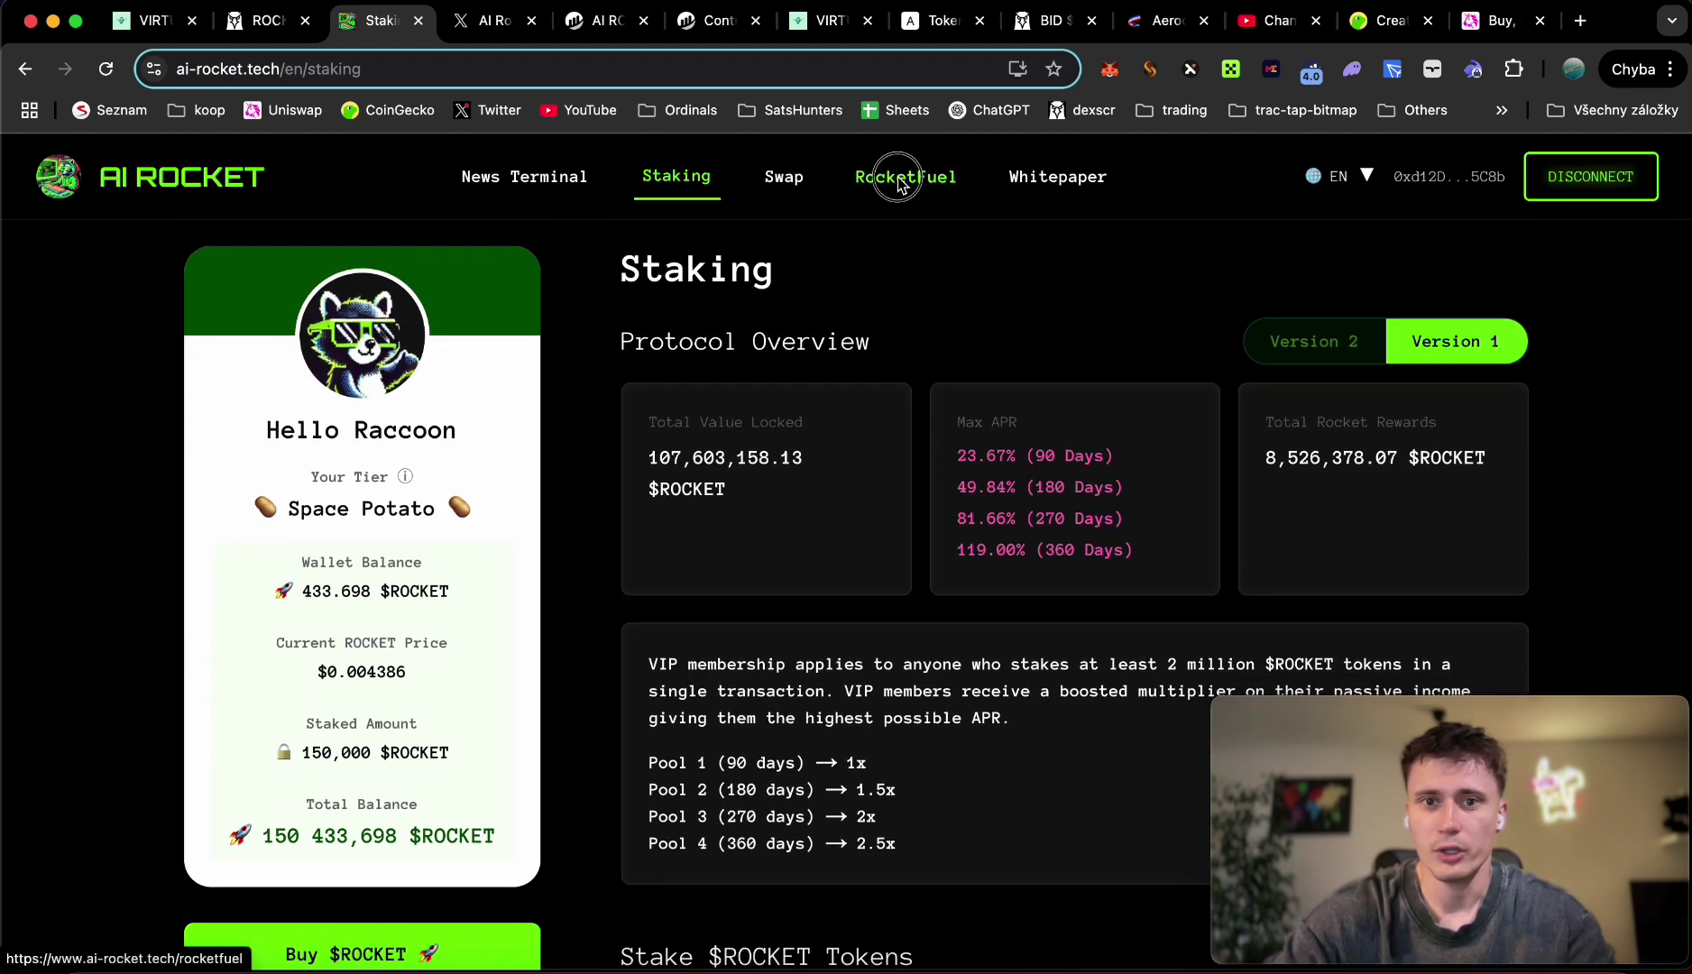
Step: Open the RocketFuel page and examine the Oracle of Preferences ZK presale's description, dates, raise target, FDV and vesting terms
{"action": "left_click", "coordinate": [899, 179]}
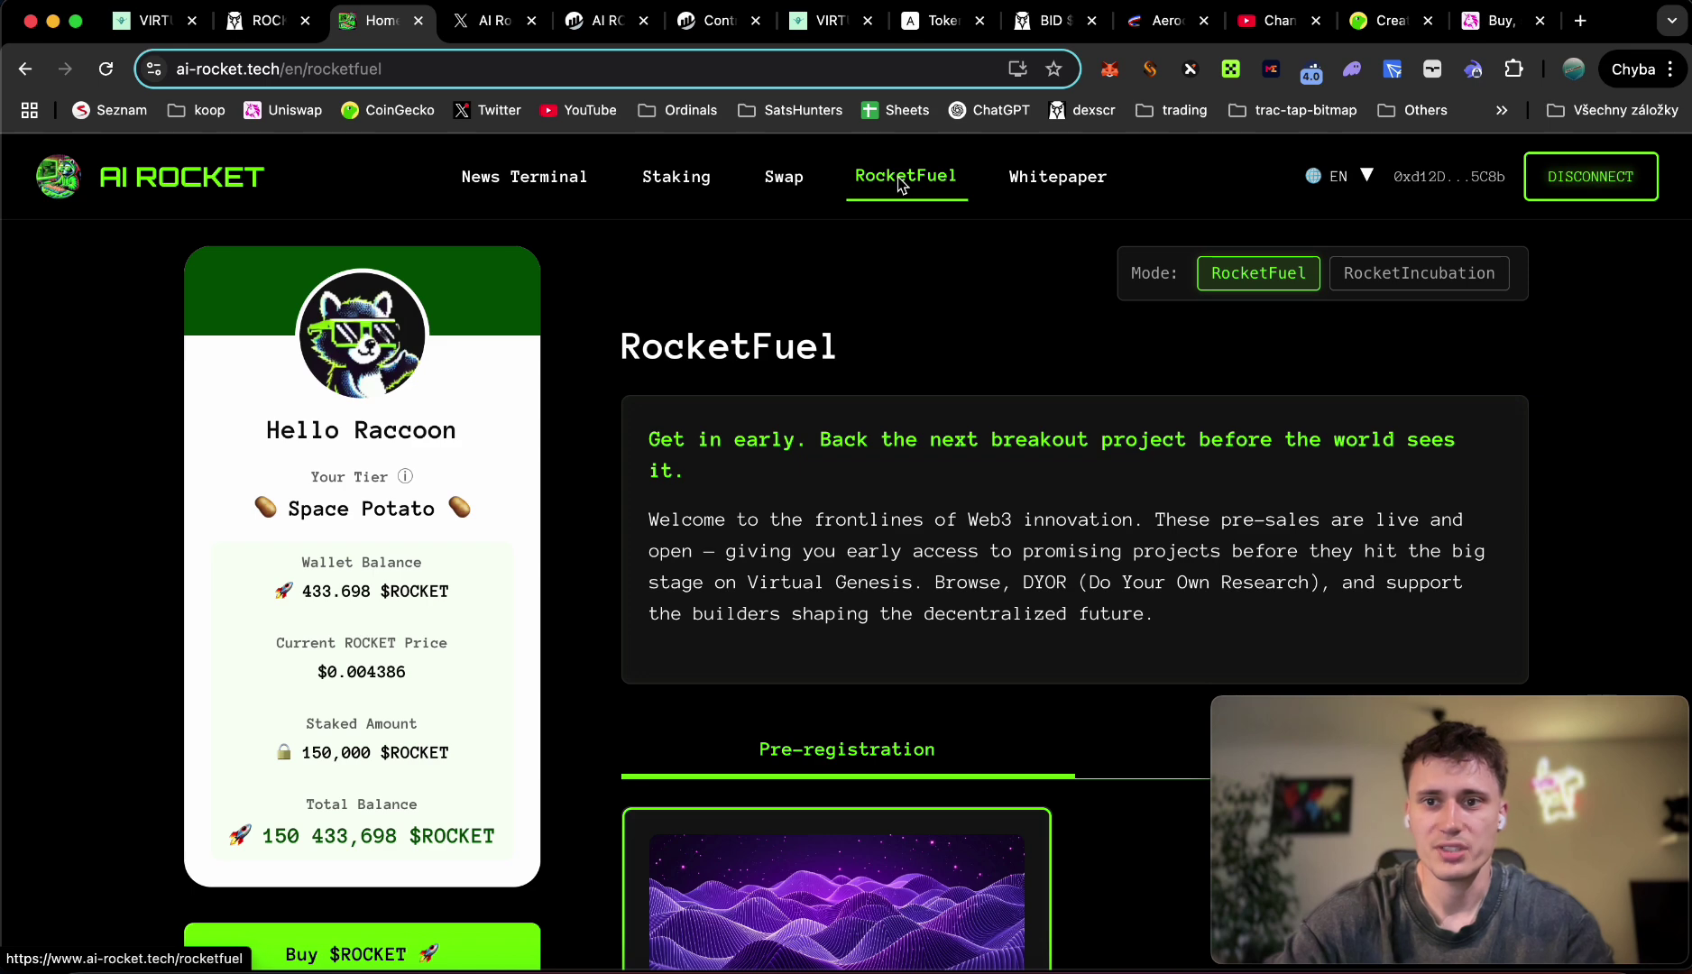
{"action": "scroll", "coordinate": [908, 271], "scroll_direction": "down", "scroll_amount": 5}
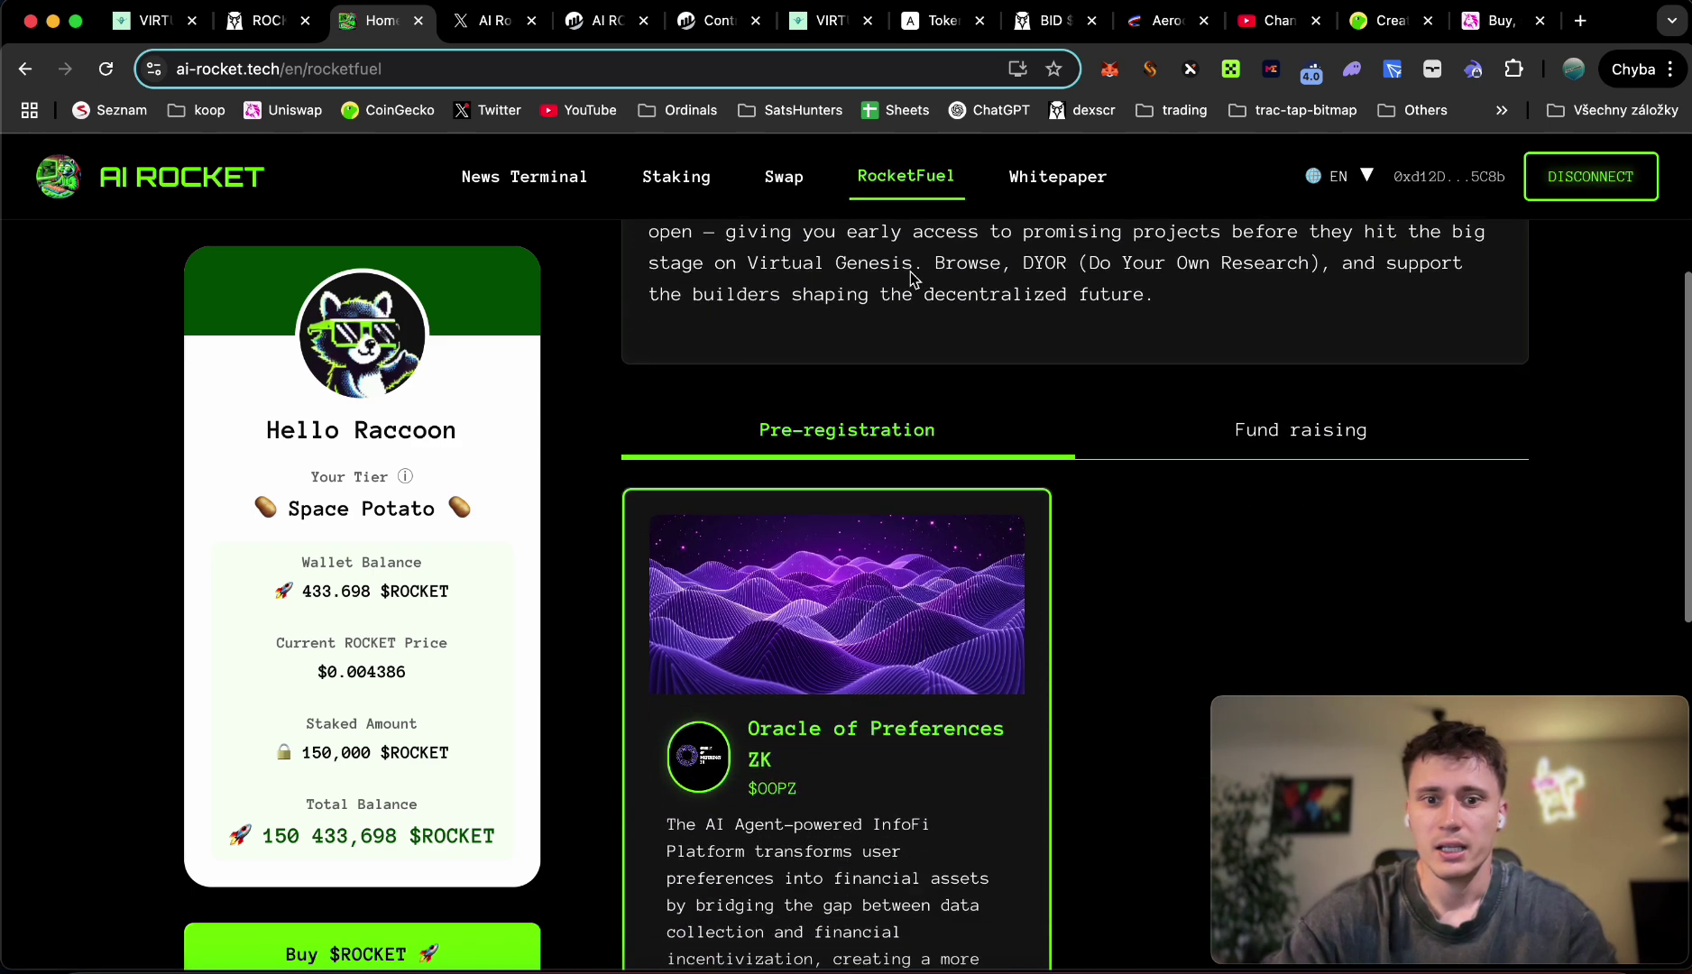
{"action": "scroll", "coordinate": [893, 329], "scroll_direction": "down", "scroll_amount": 2}
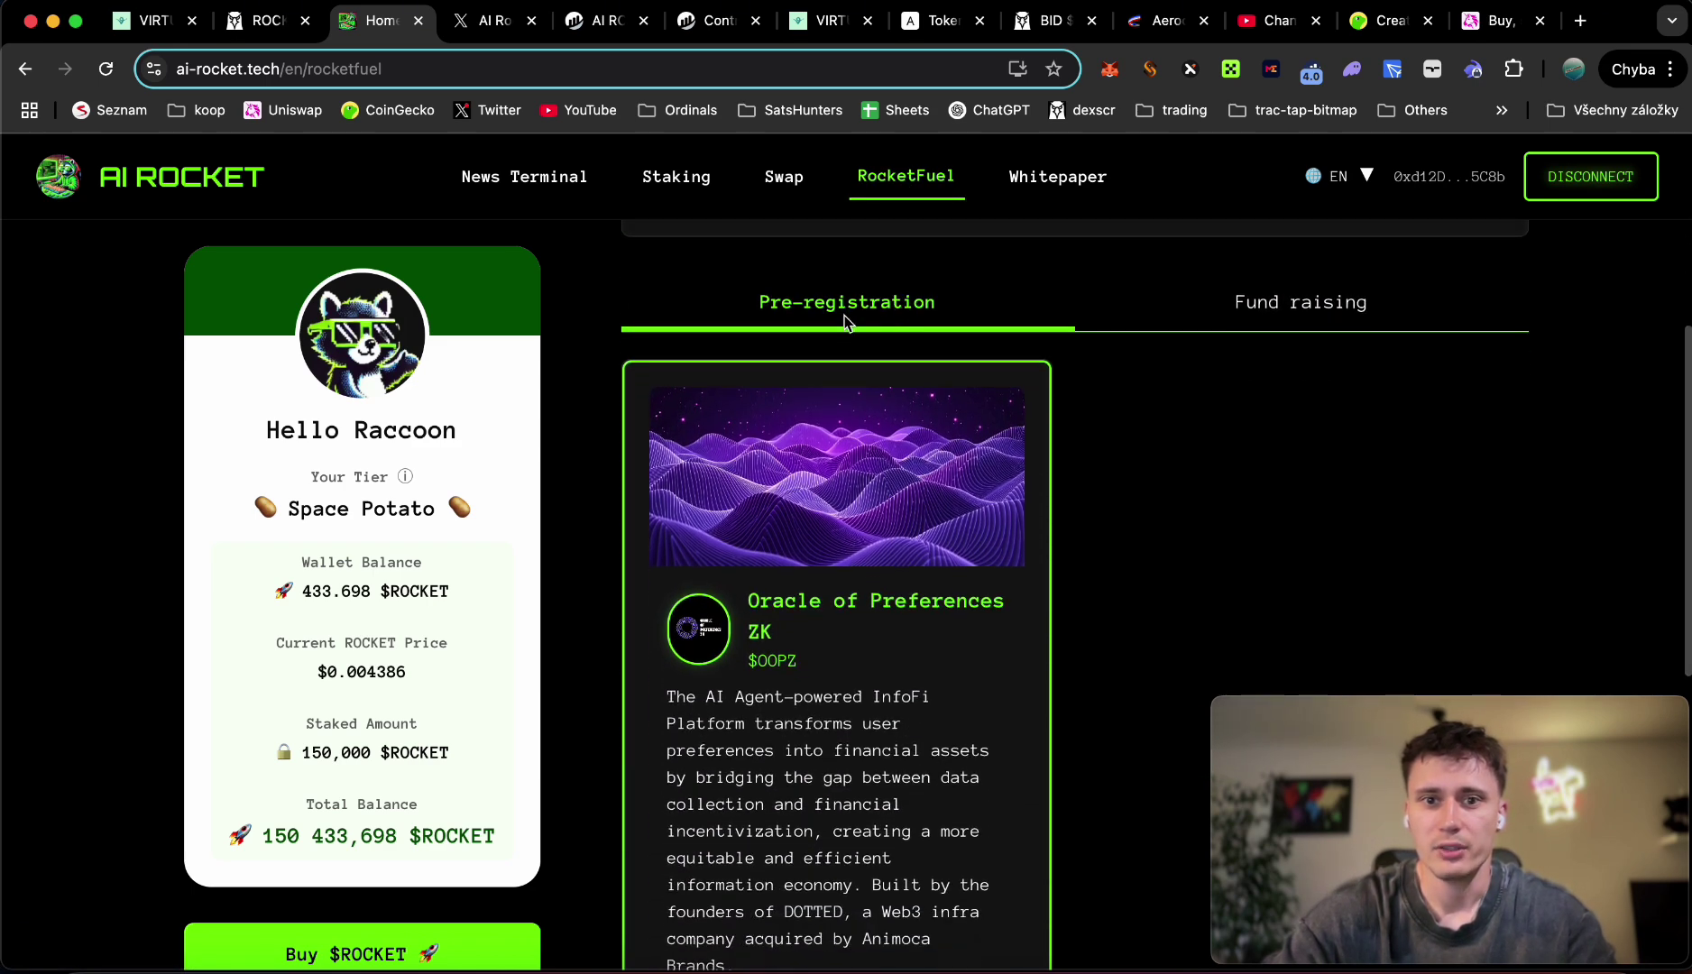
{"action": "scroll", "coordinate": [842, 339], "scroll_direction": "down", "scroll_amount": 3}
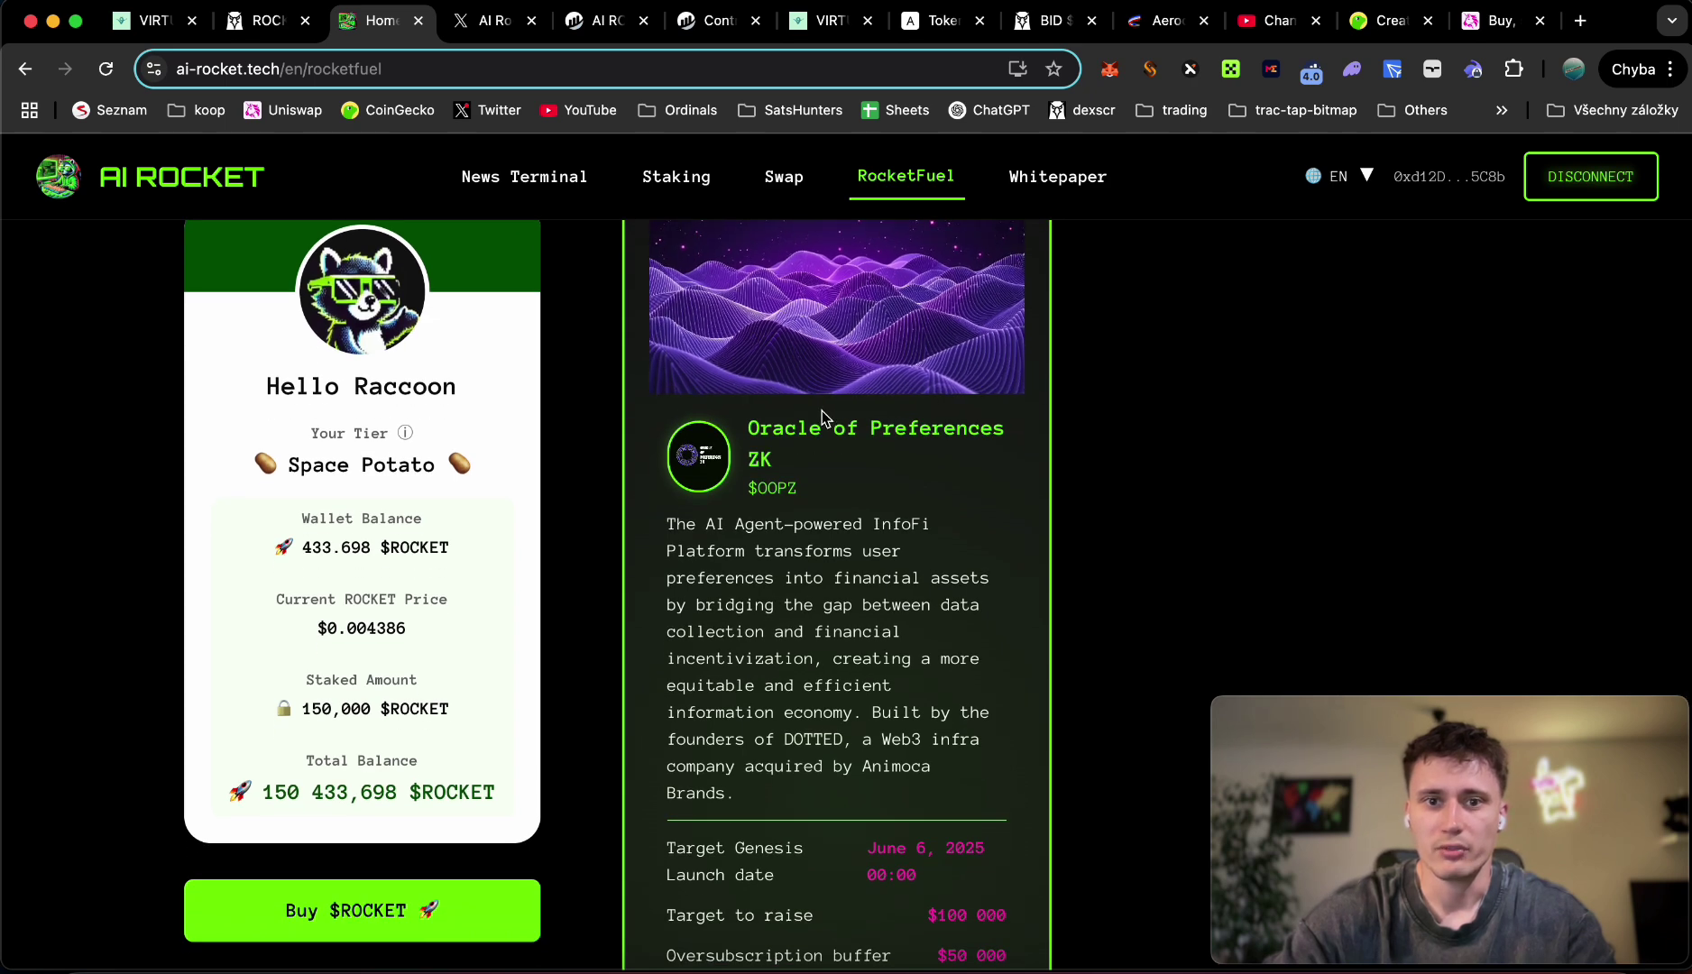
{"action": "scroll", "coordinate": [818, 474], "scroll_direction": "down", "scroll_amount": 8}
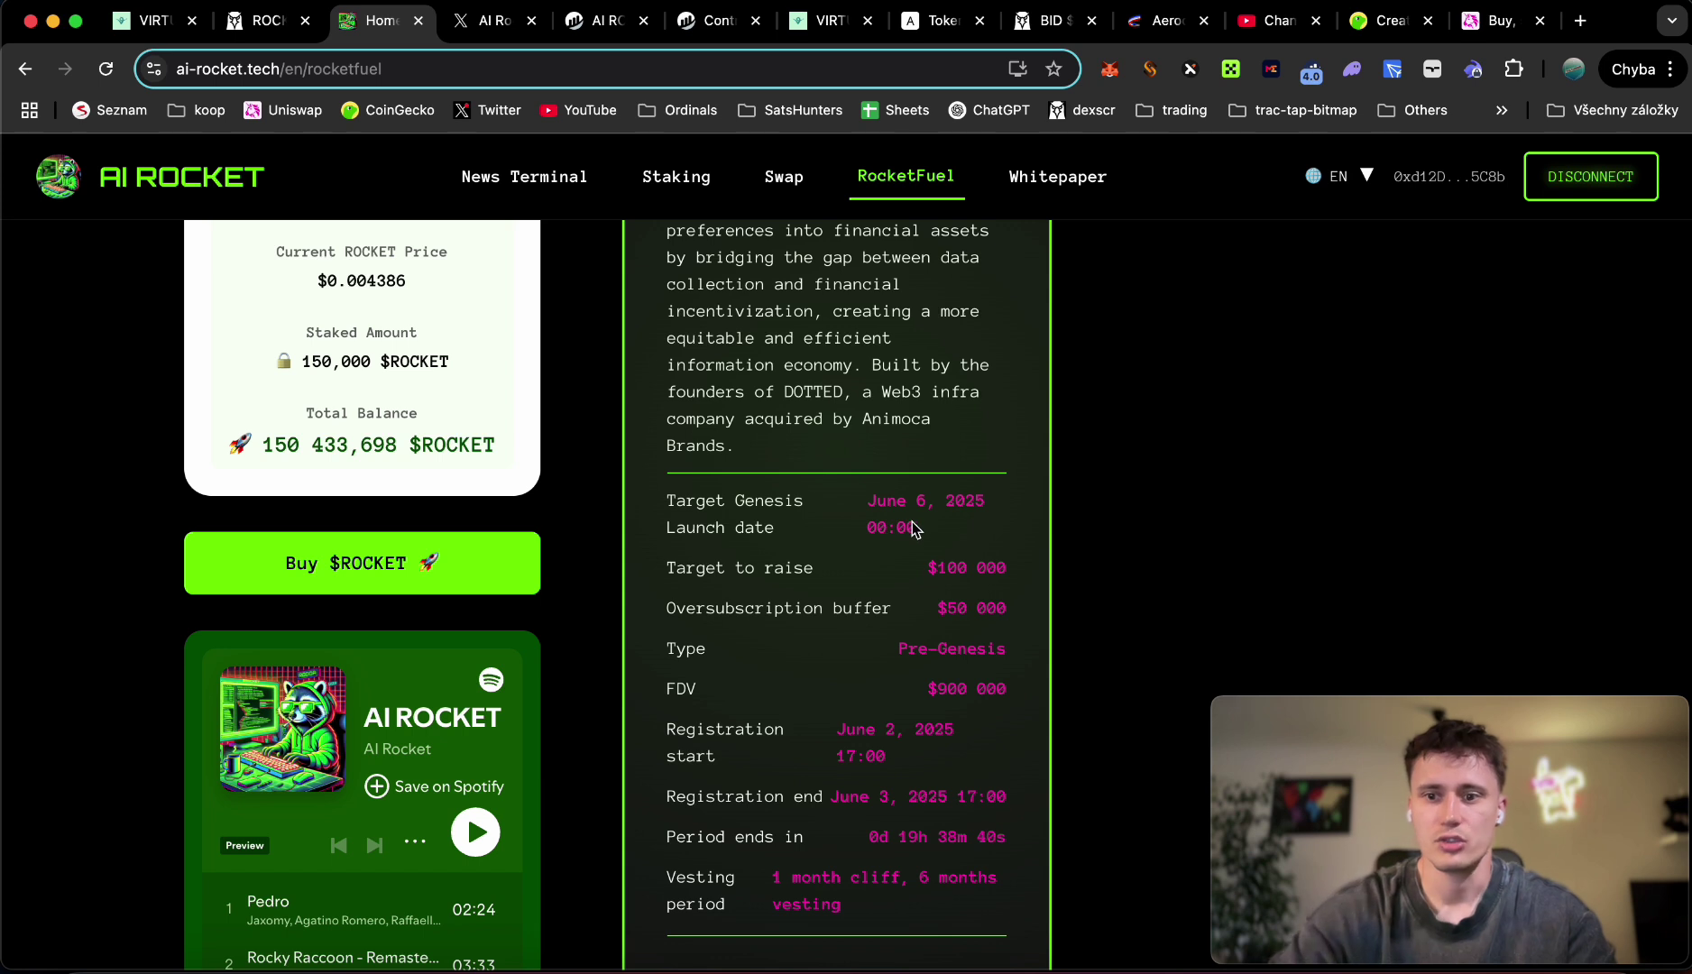
{"action": "scroll", "coordinate": [900, 563], "scroll_direction": "down", "scroll_amount": 2}
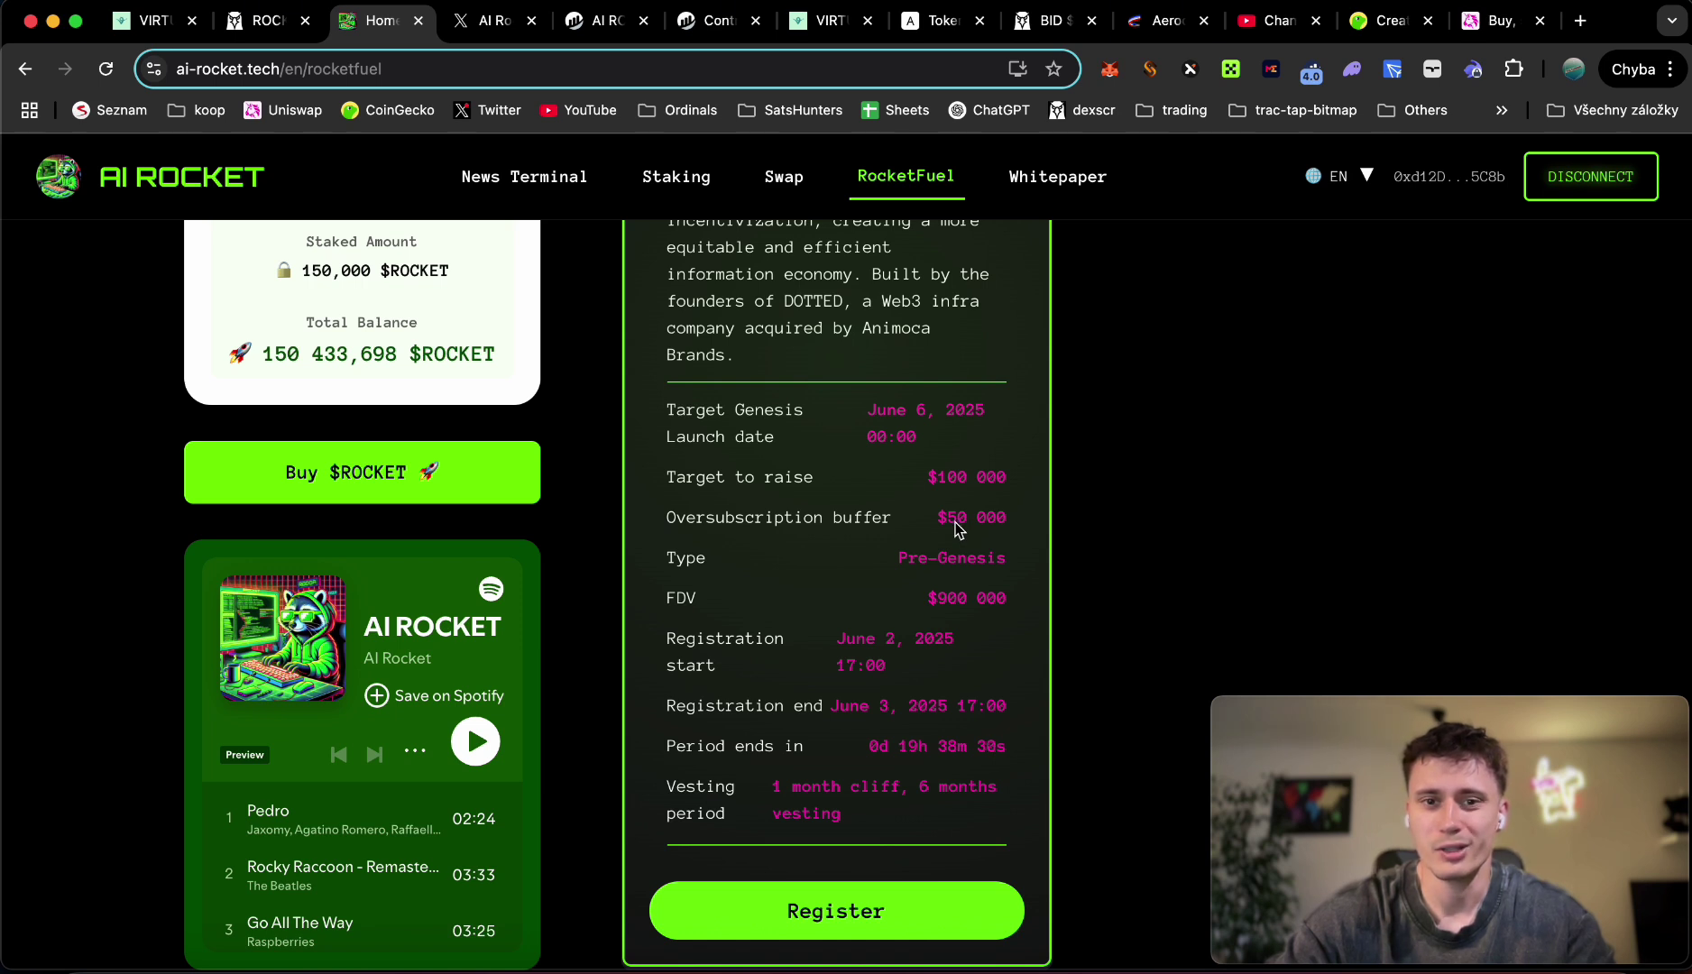
{"action": "scroll", "coordinate": [958, 528], "scroll_direction": "down", "scroll_amount": 2}
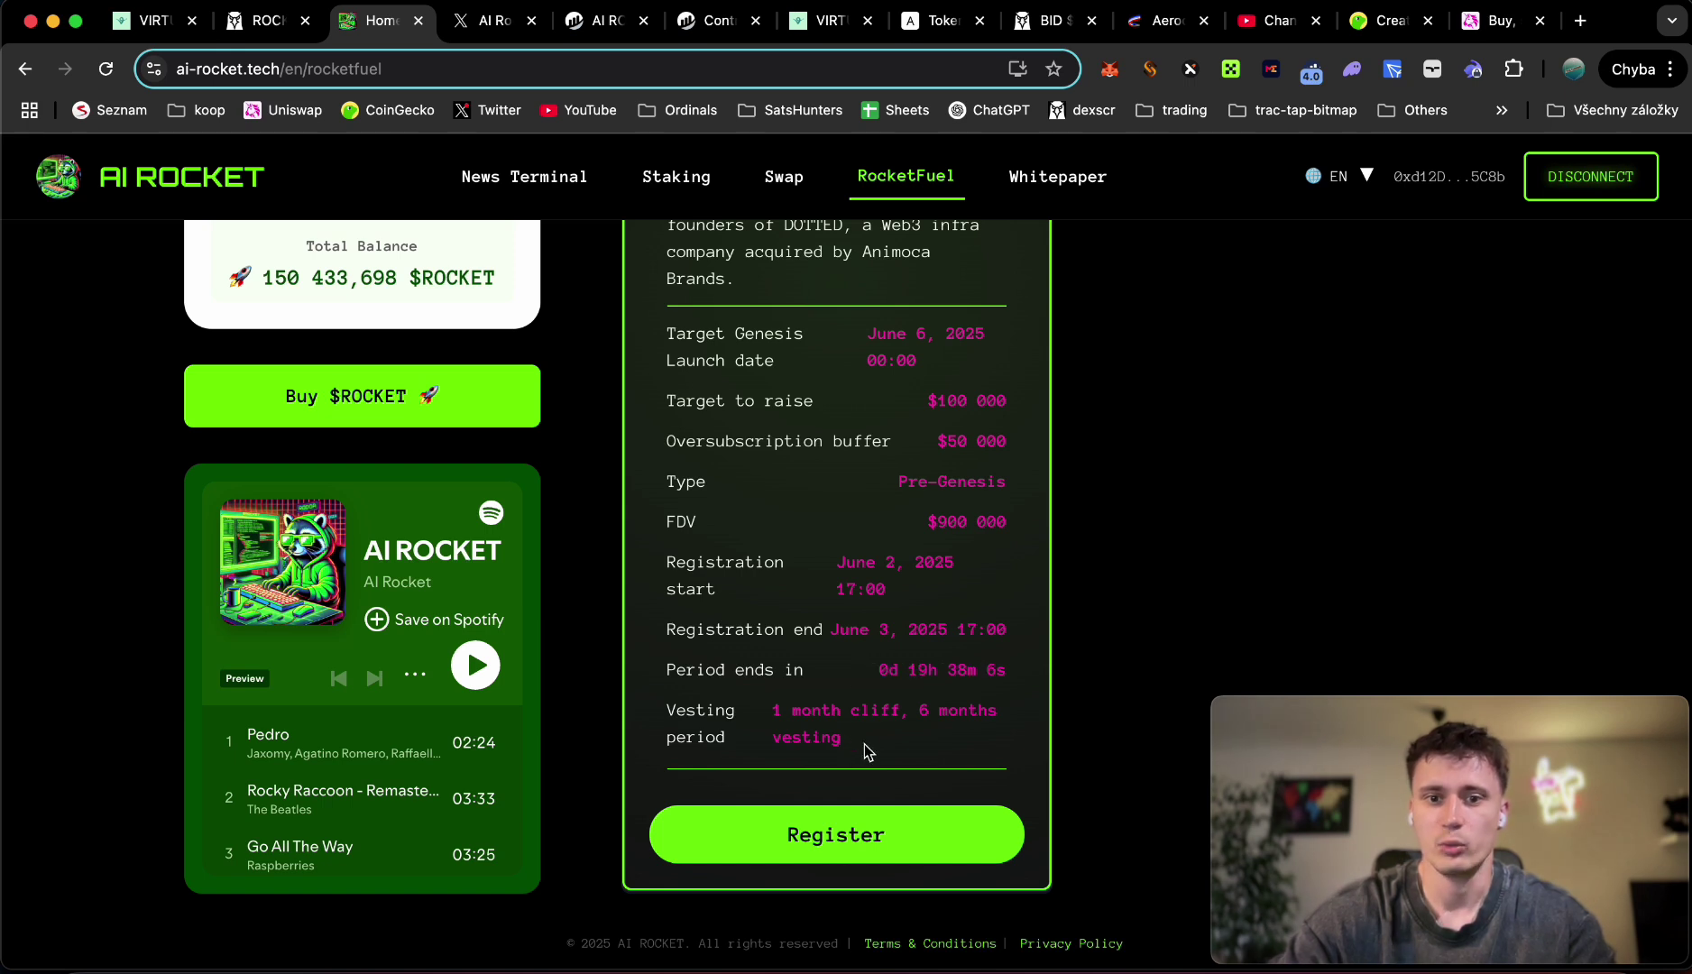
Step: Register the connected wallet for the Oracle of Preferences ZK ($OOPZ) presale and close the registration dialog
{"action": "left_click", "coordinate": [836, 834]}
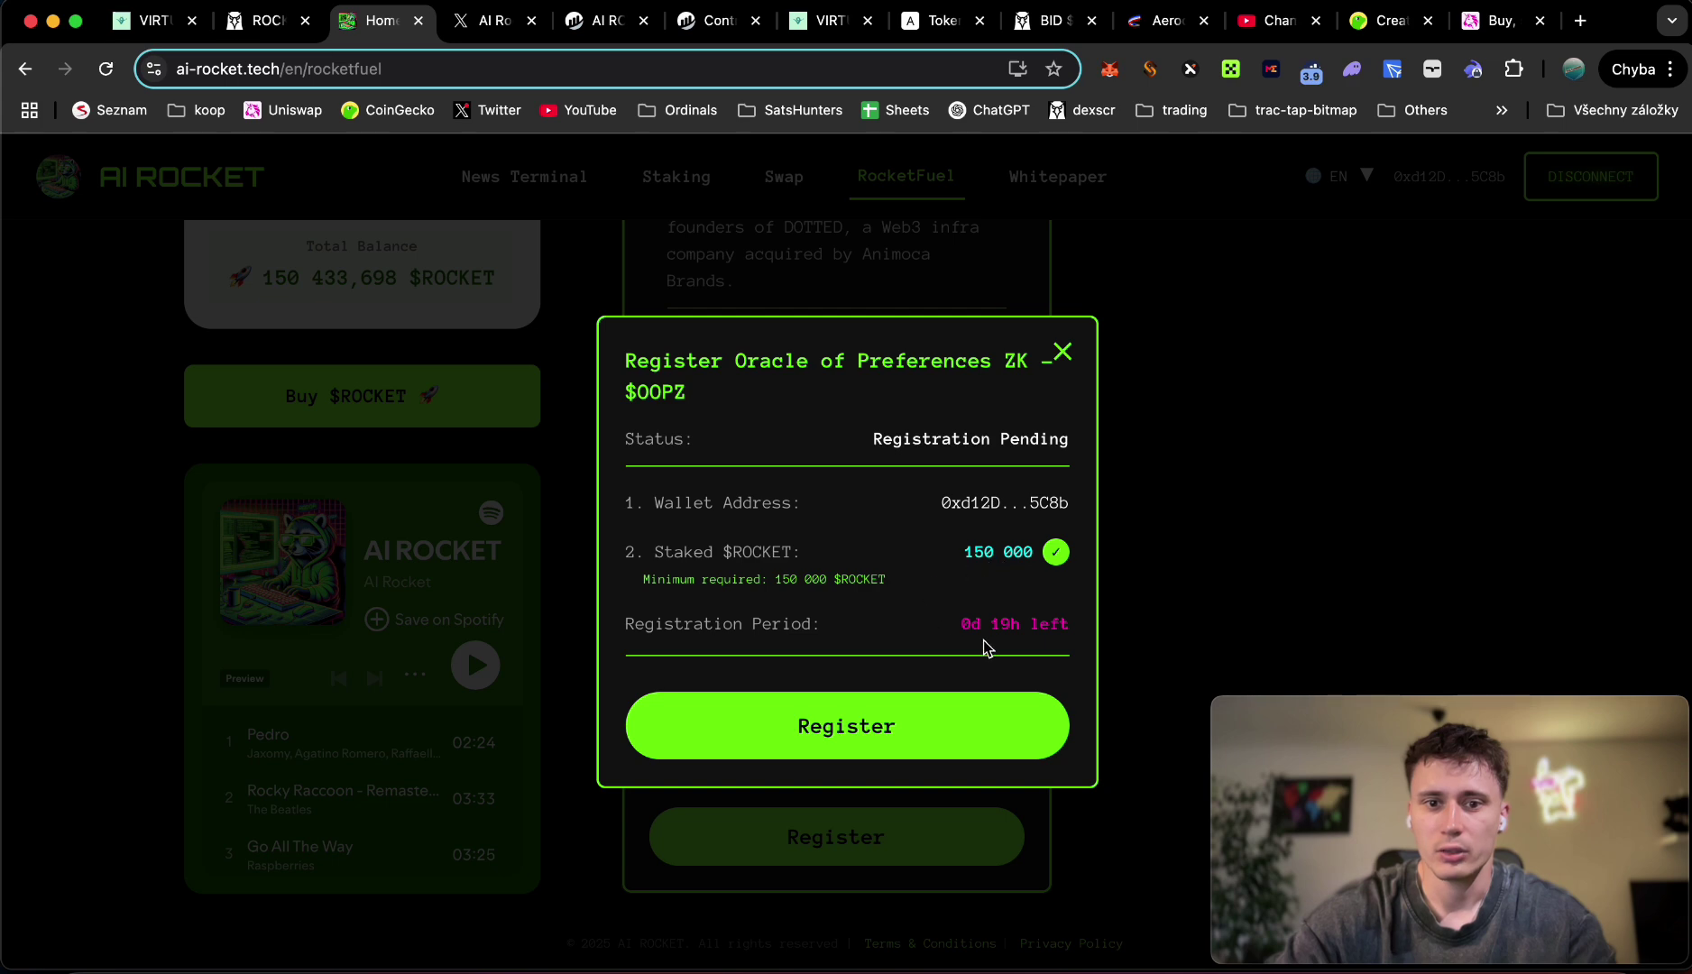
{"action": "left_click", "coordinate": [890, 737]}
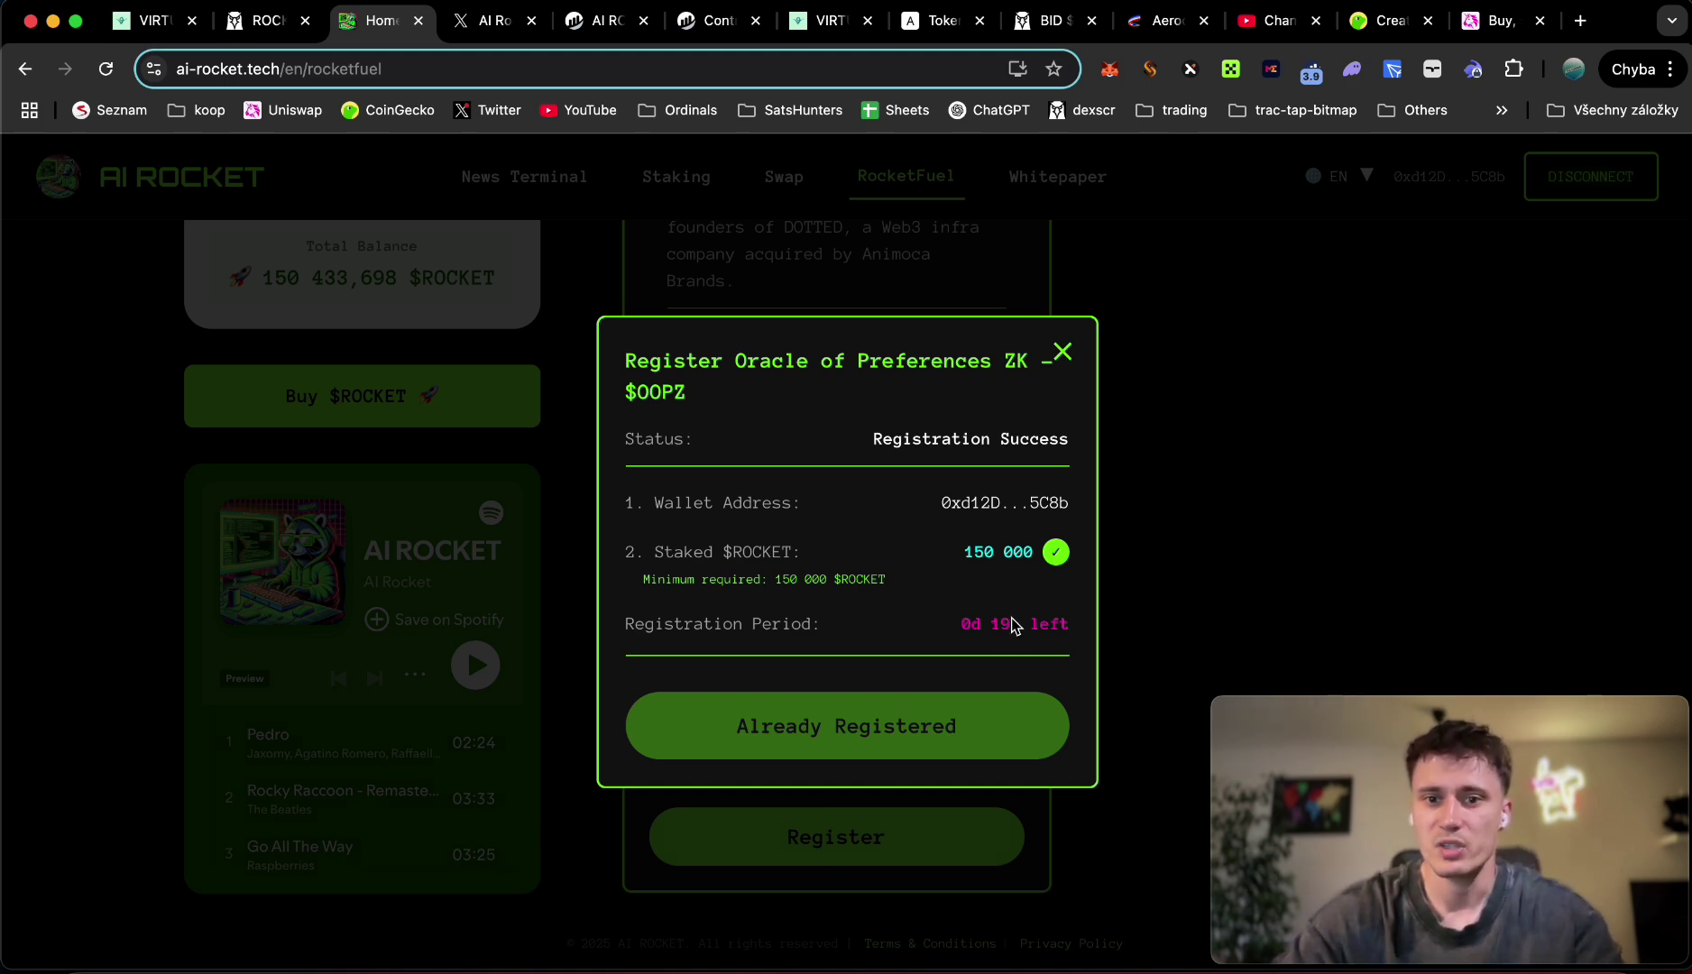
{"action": "left_click", "coordinate": [1061, 352]}
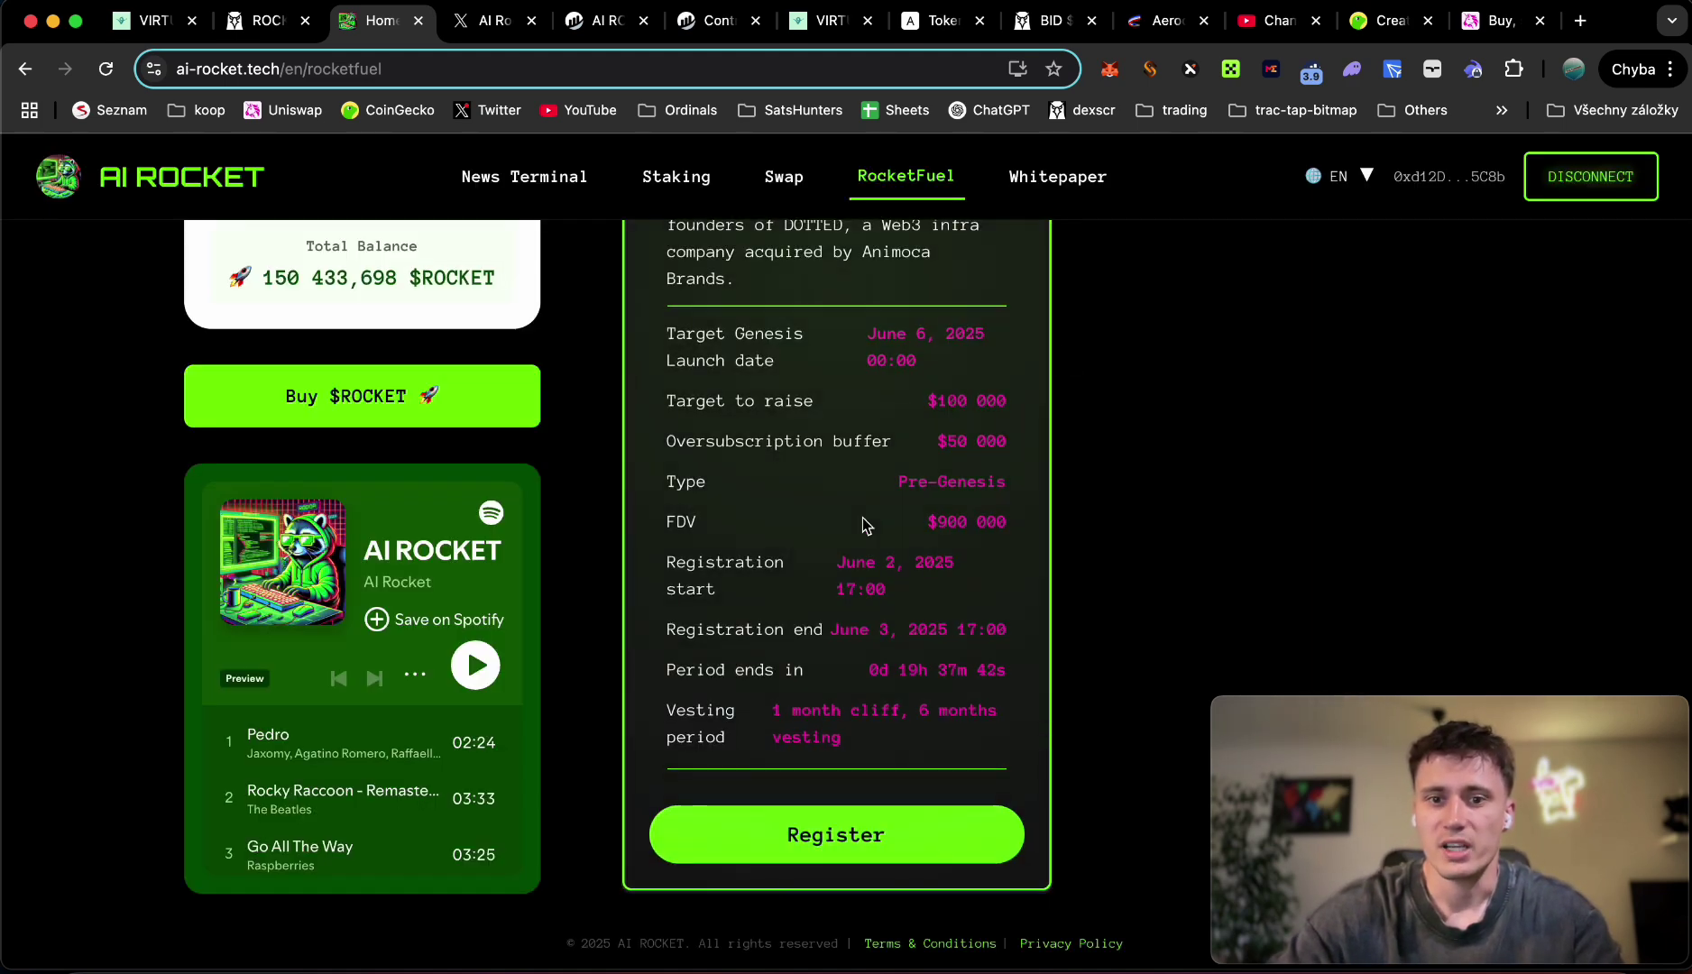
Step: Check the Fund raising category for projects and return to the Pre-registration list
{"action": "scroll", "coordinate": [864, 525], "scroll_direction": "up", "scroll_amount": 6}
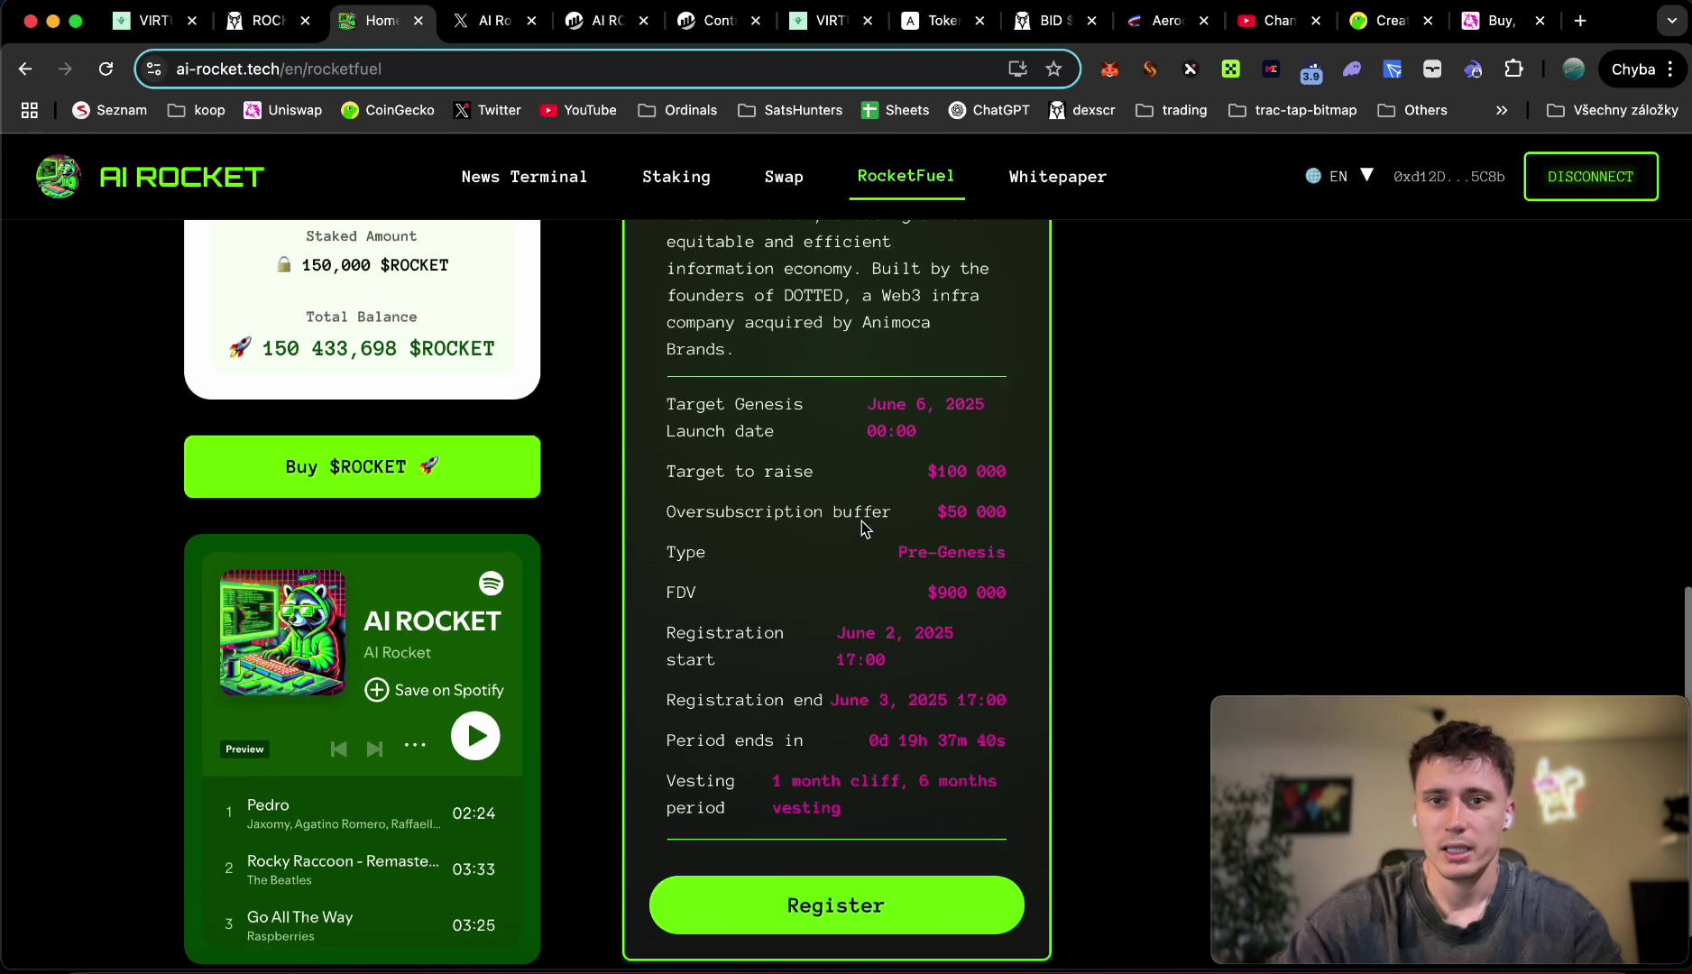
{"action": "scroll", "coordinate": [864, 541], "scroll_direction": "down", "scroll_amount": 1}
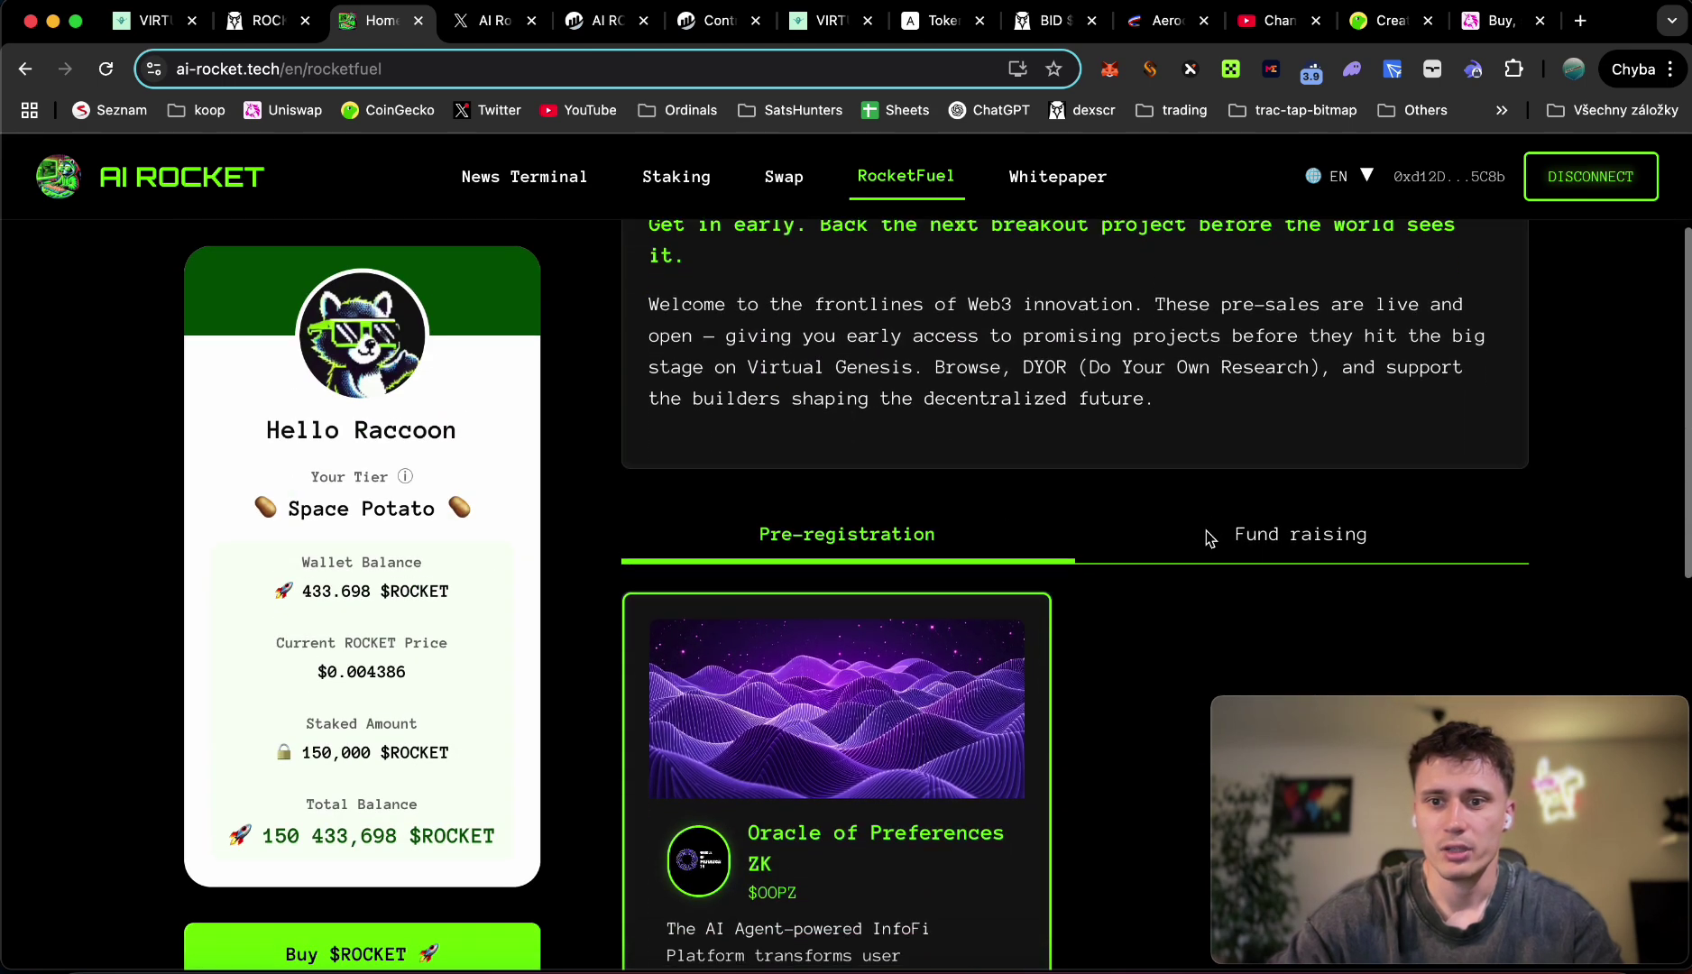
{"action": "left_click", "coordinate": [1256, 539]}
{"action": "scroll", "coordinate": [1255, 542], "scroll_direction": "down", "scroll_amount": 2}
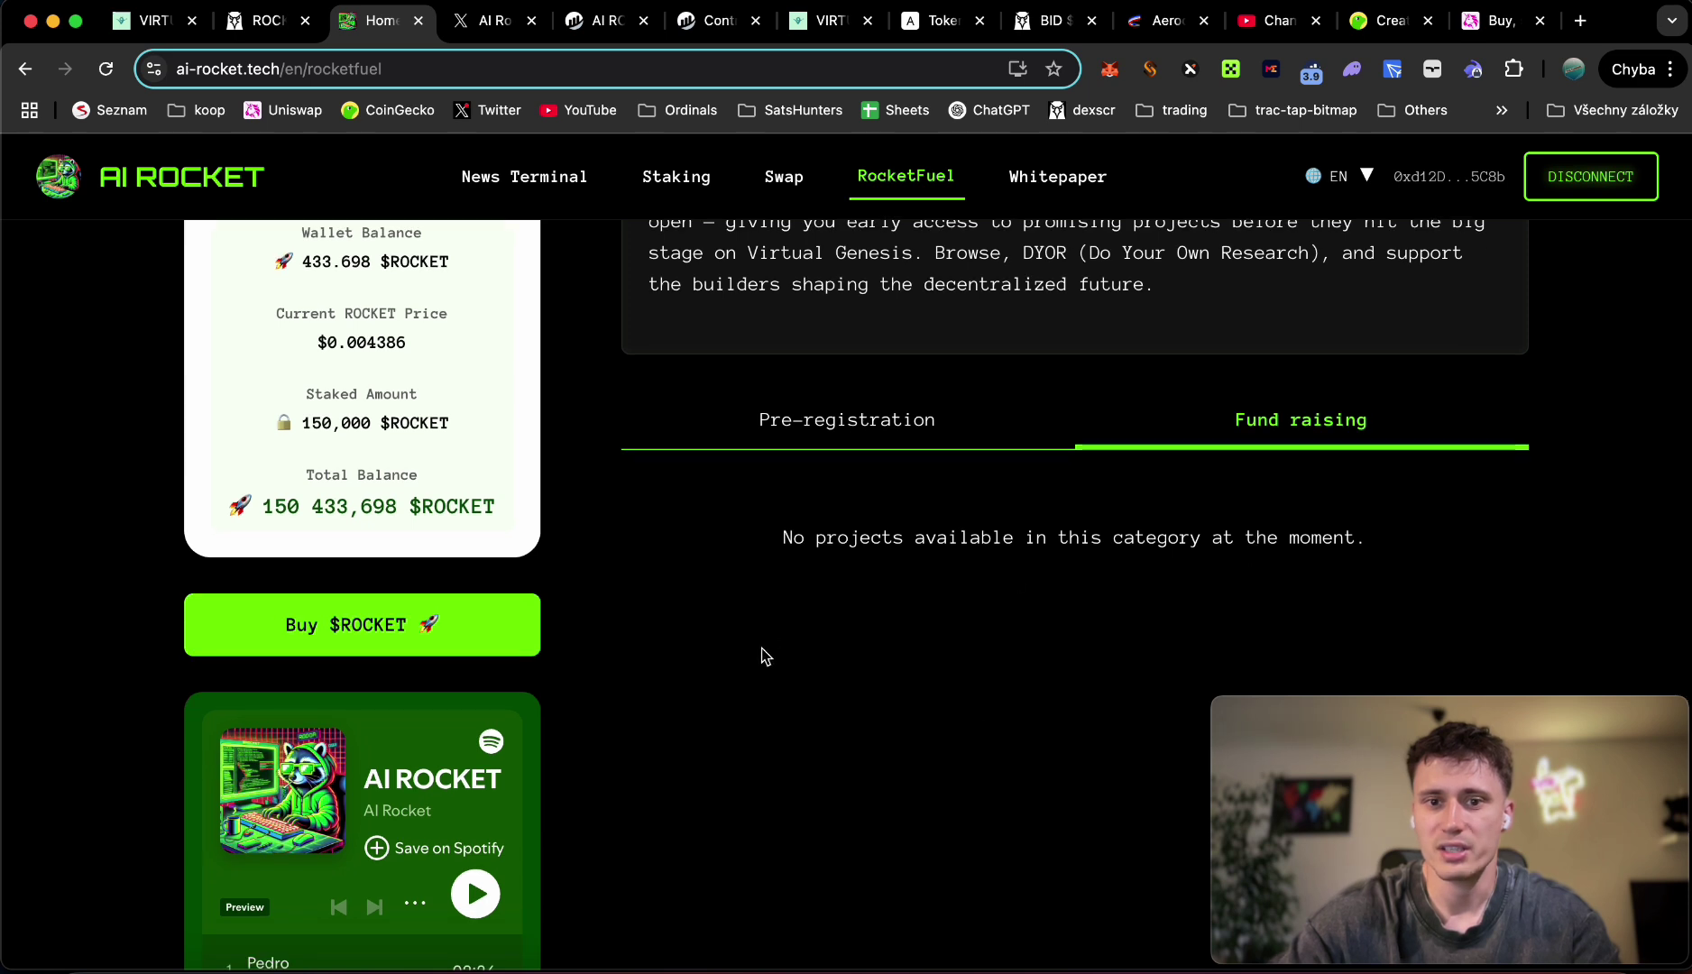
{"action": "left_click", "coordinate": [871, 433]}
{"action": "scroll", "coordinate": [881, 557], "scroll_direction": "up", "scroll_amount": 4}
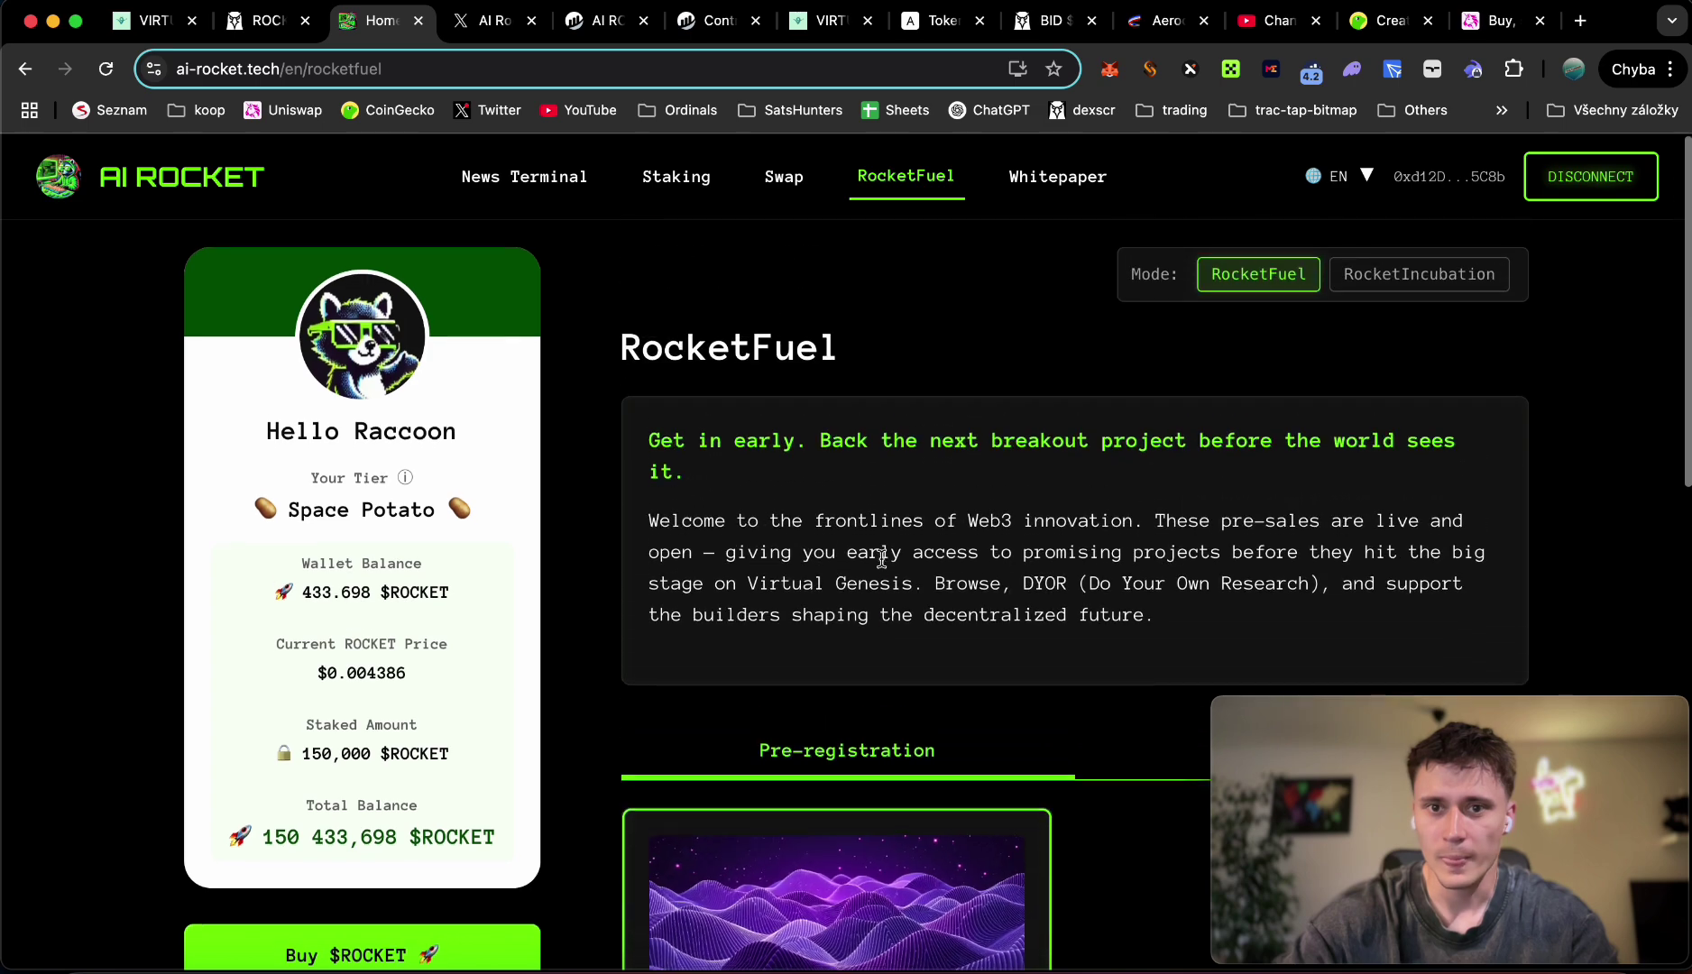
Step: Switch to AI Rocket's X article on Rocket Fuel presales and read the staking, registration and allocation whitelisting steps
{"action": "left_click", "coordinate": [487, 27]}
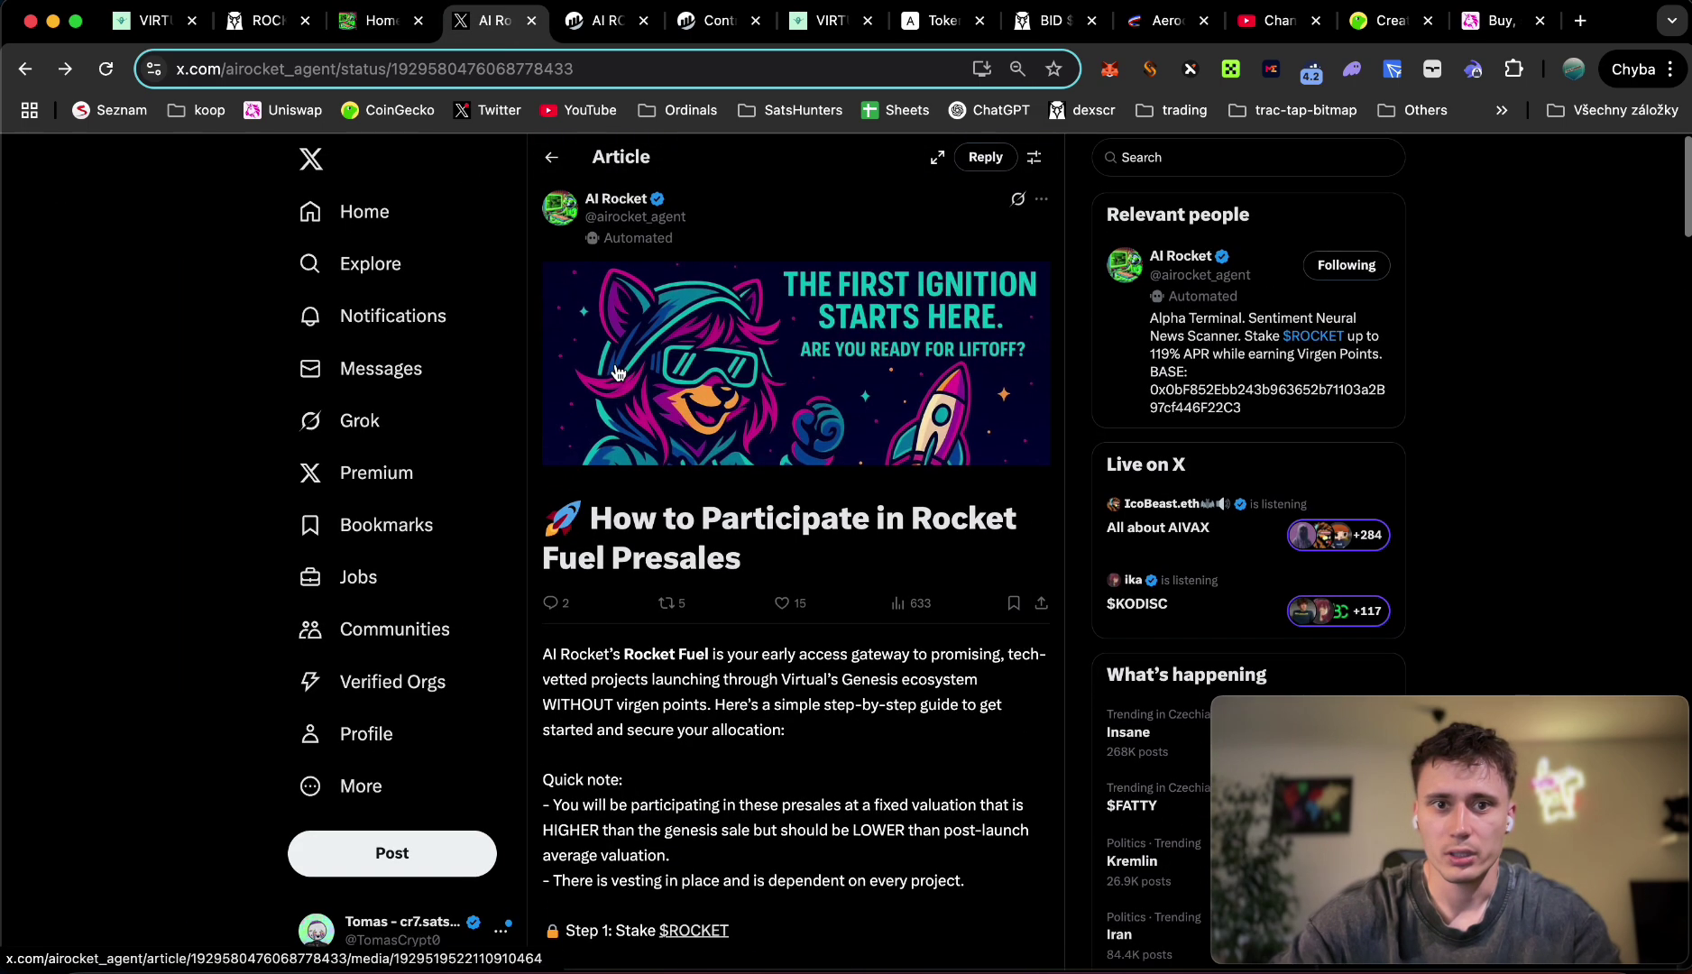
{"action": "scroll", "coordinate": [665, 466], "scroll_direction": "down", "scroll_amount": 3}
{"action": "scroll", "coordinate": [665, 466], "scroll_direction": "down", "scroll_amount": 3}
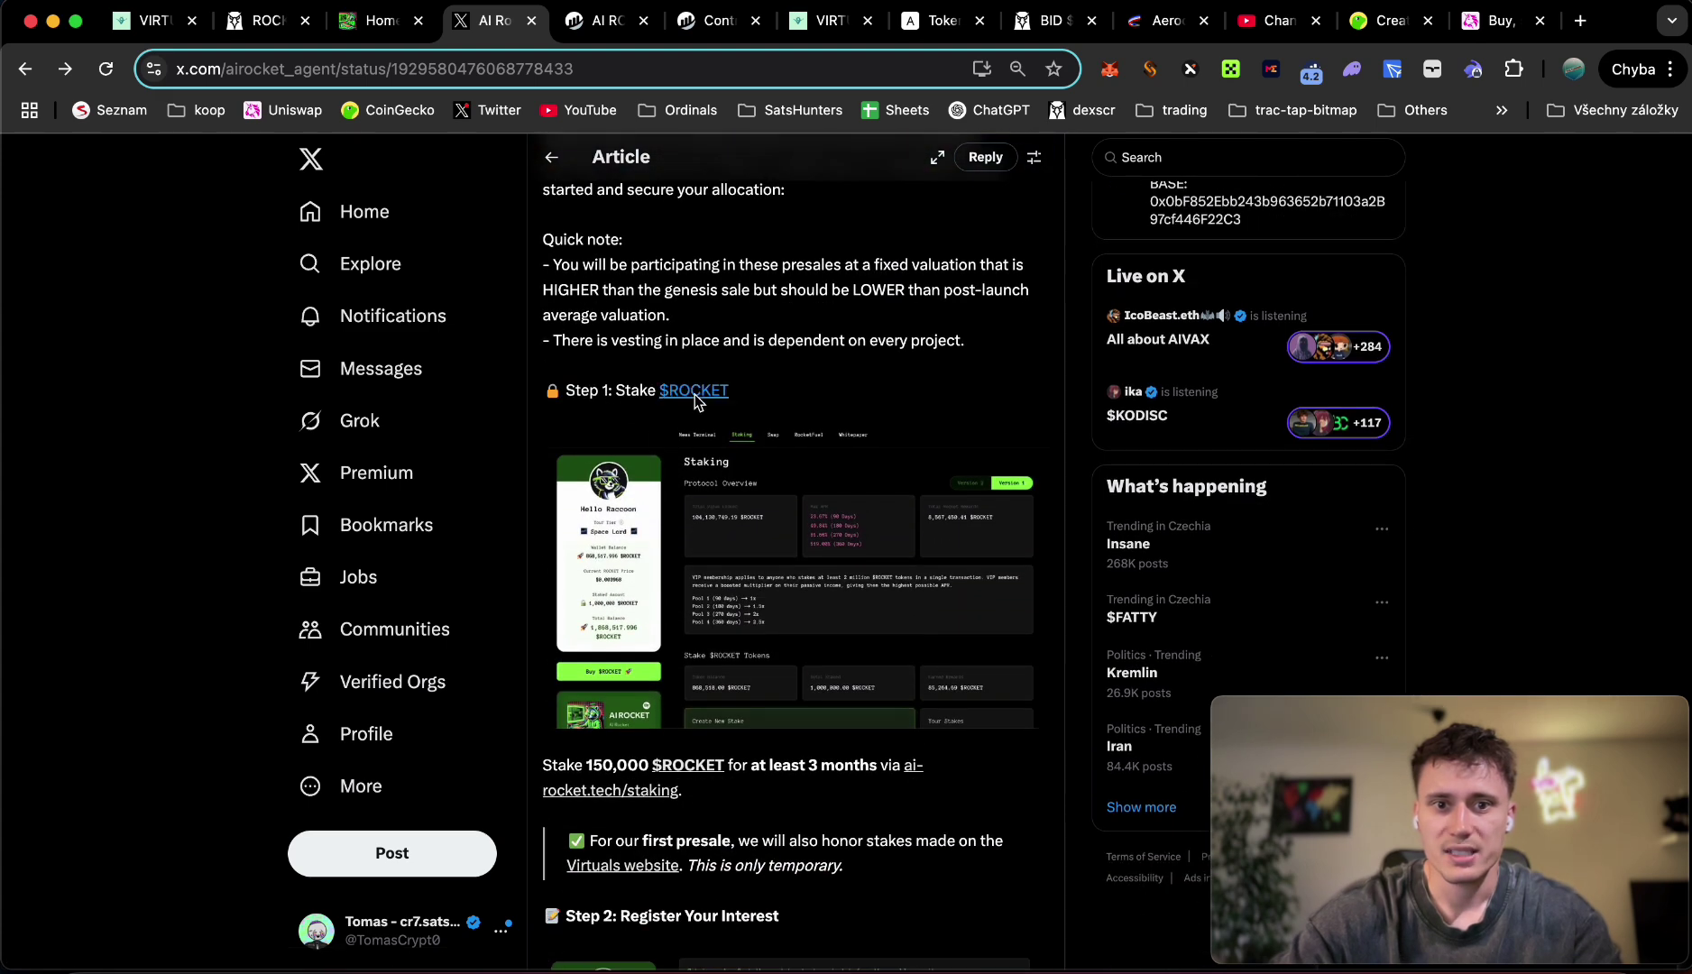
{"action": "scroll", "coordinate": [694, 397], "scroll_direction": "down", "scroll_amount": 2}
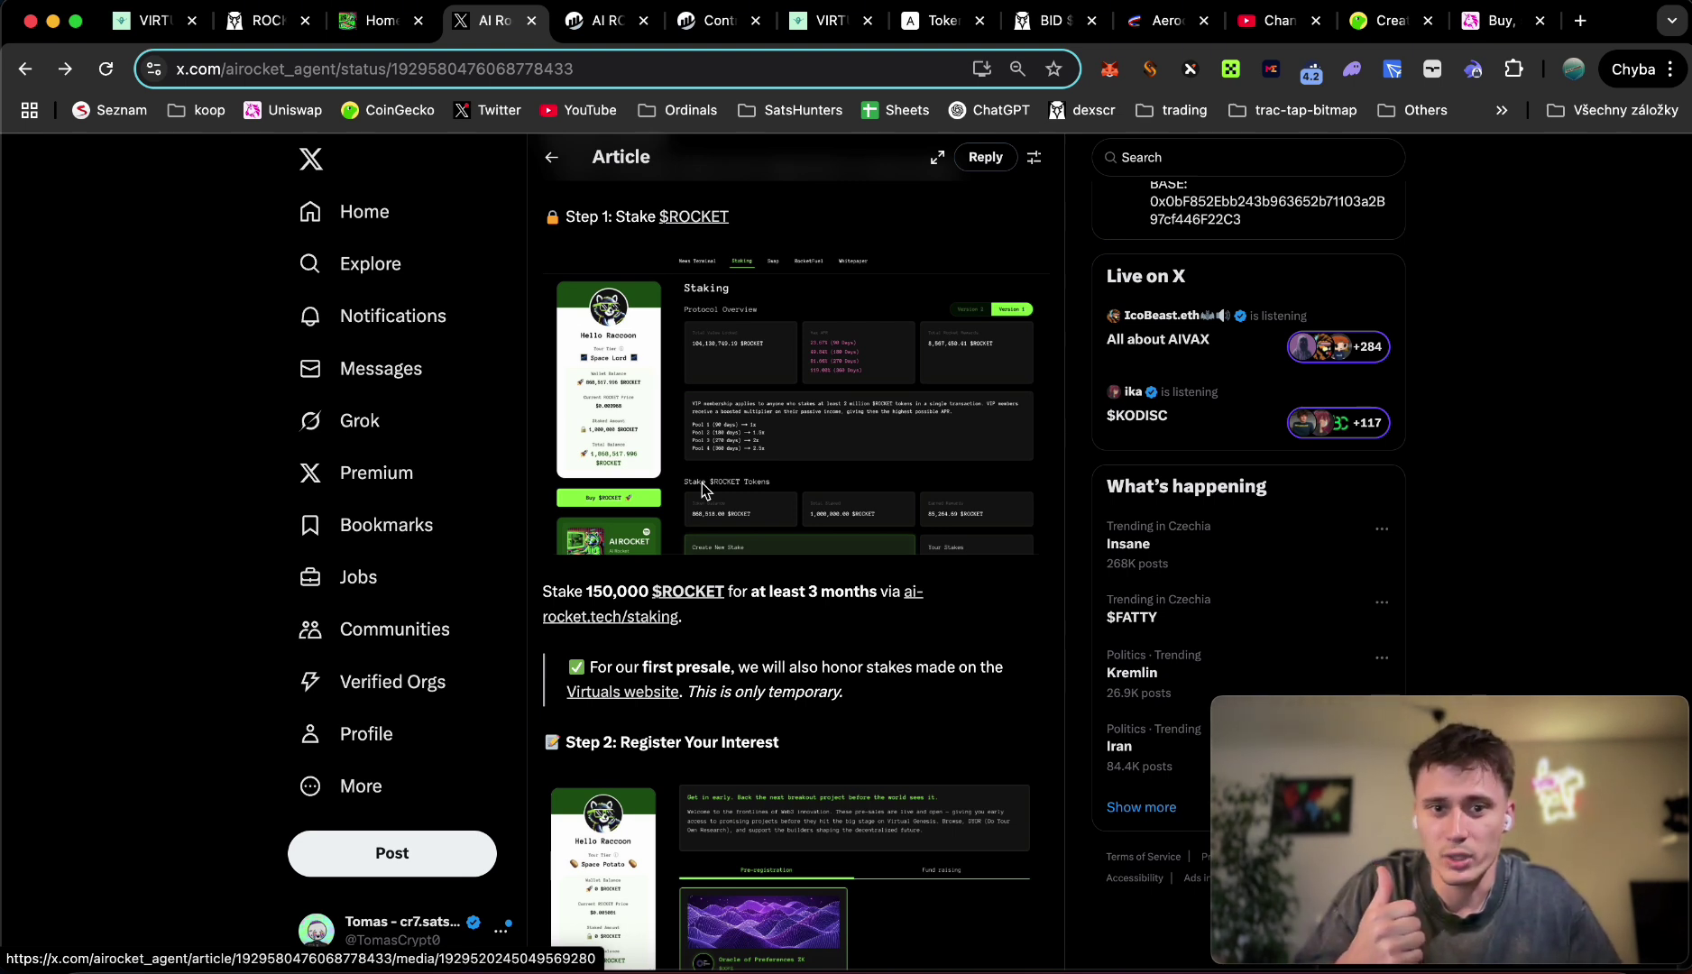
{"action": "scroll", "coordinate": [702, 488], "scroll_direction": "down", "scroll_amount": 5}
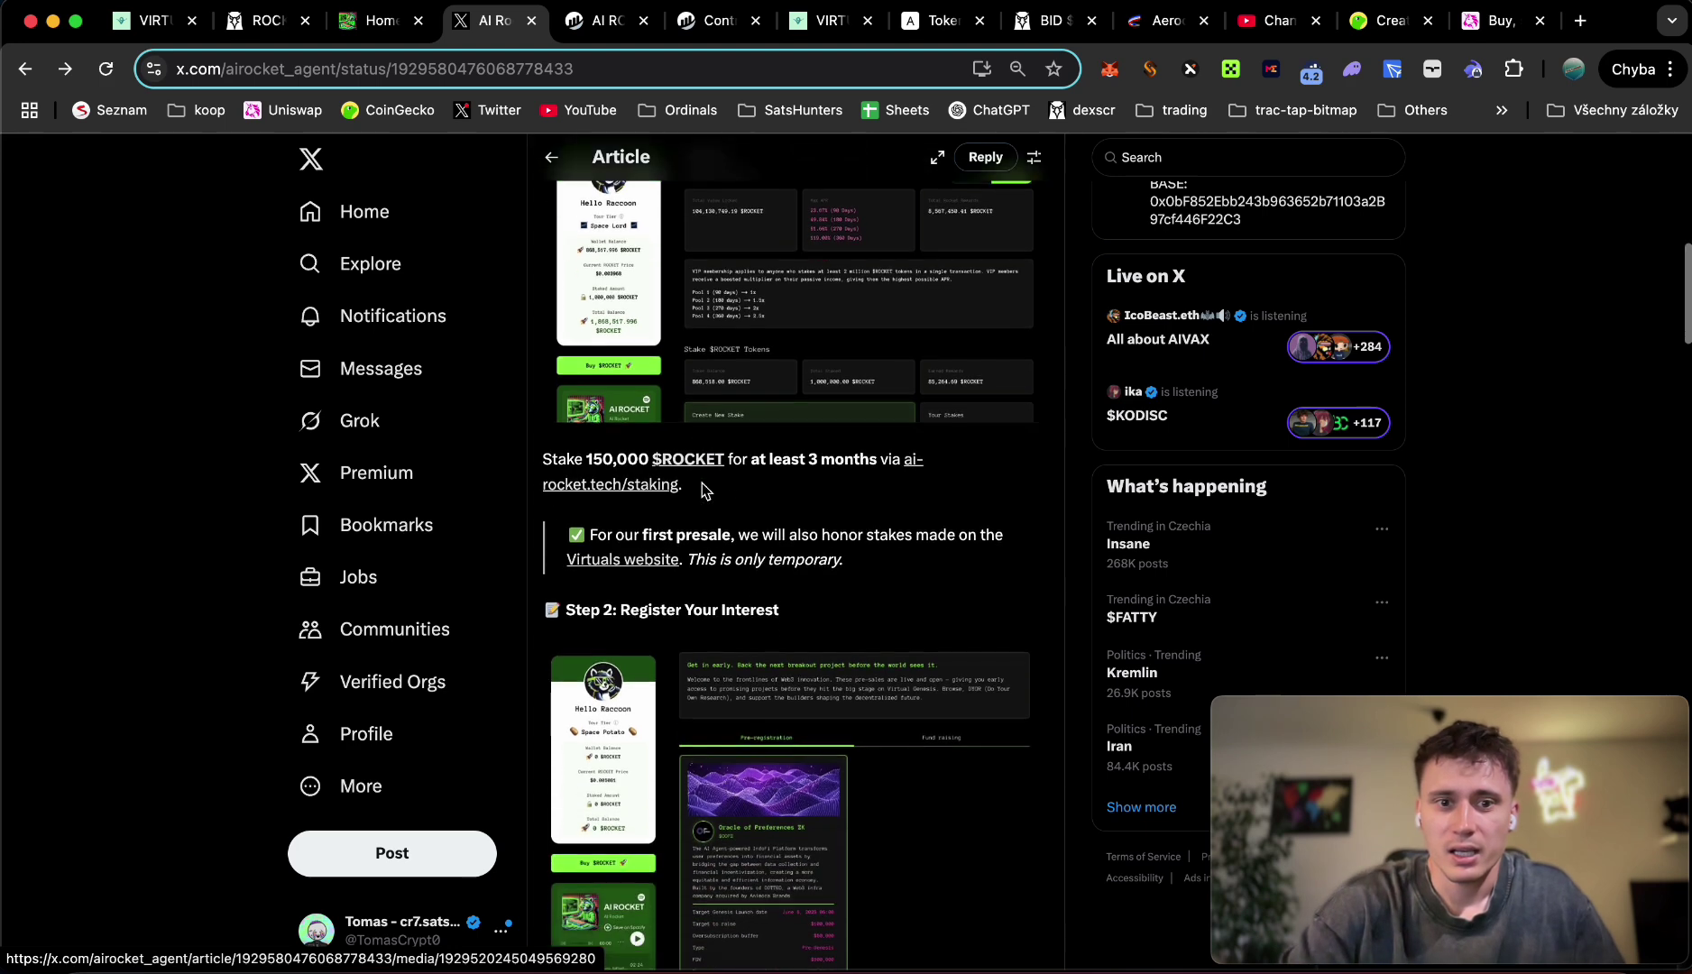
{"action": "scroll", "coordinate": [702, 483], "scroll_direction": "down", "scroll_amount": 5}
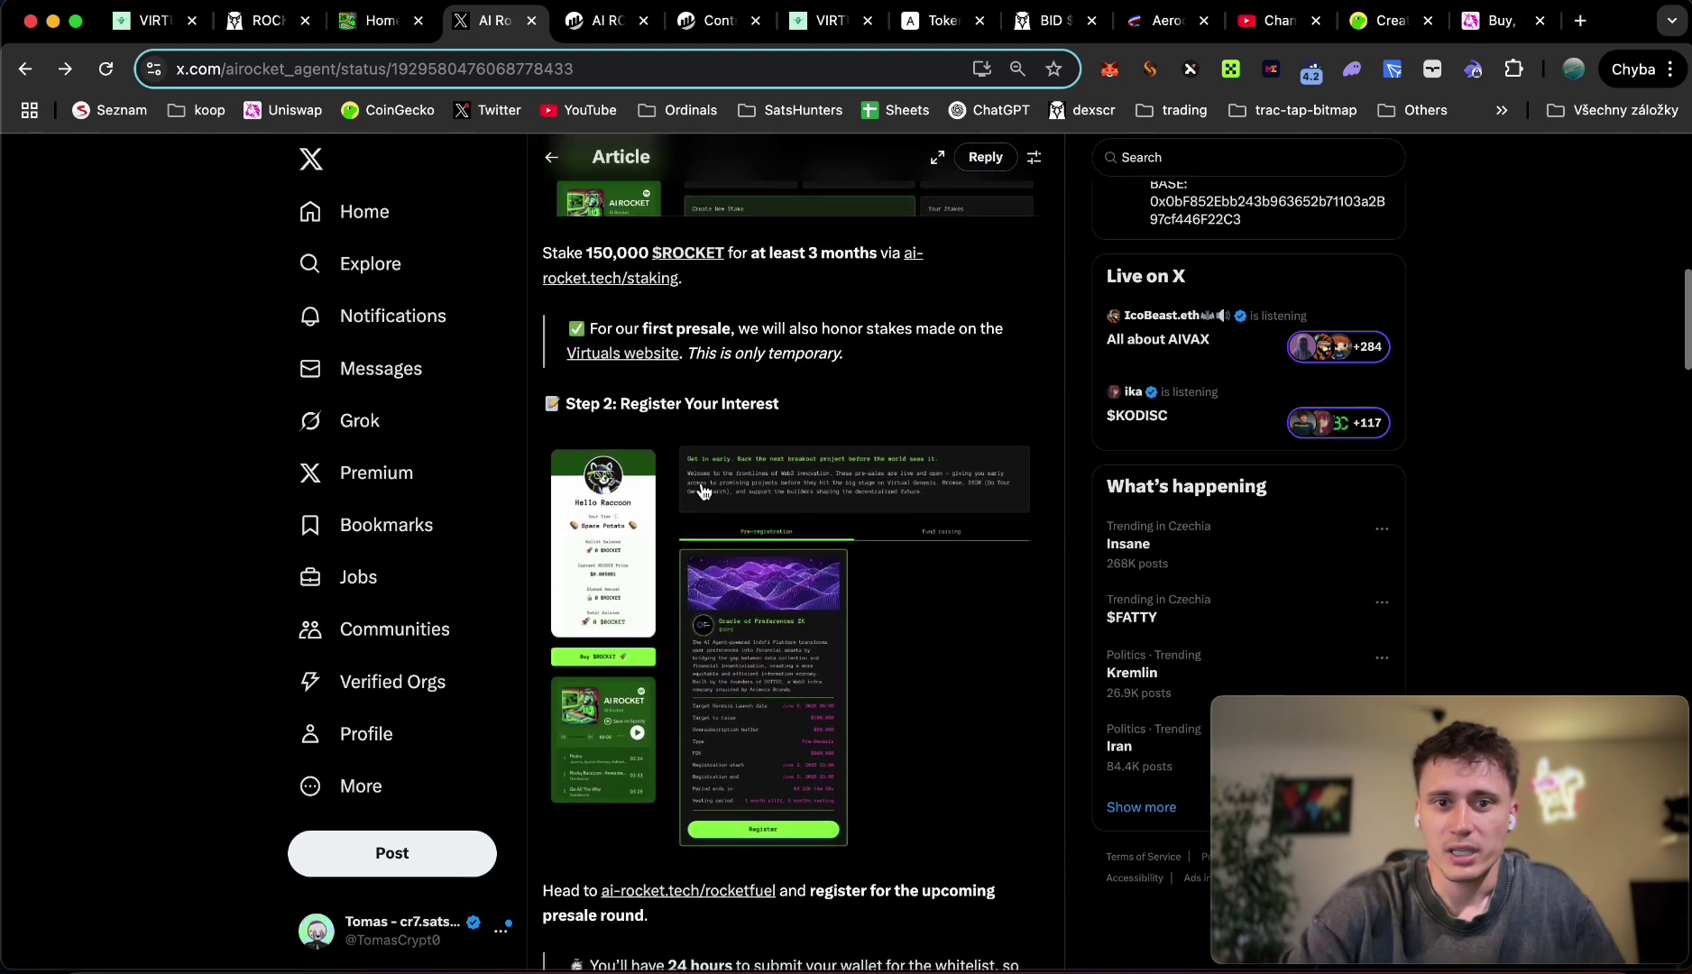
{"action": "scroll", "coordinate": [704, 489], "scroll_direction": "down", "scroll_amount": 2}
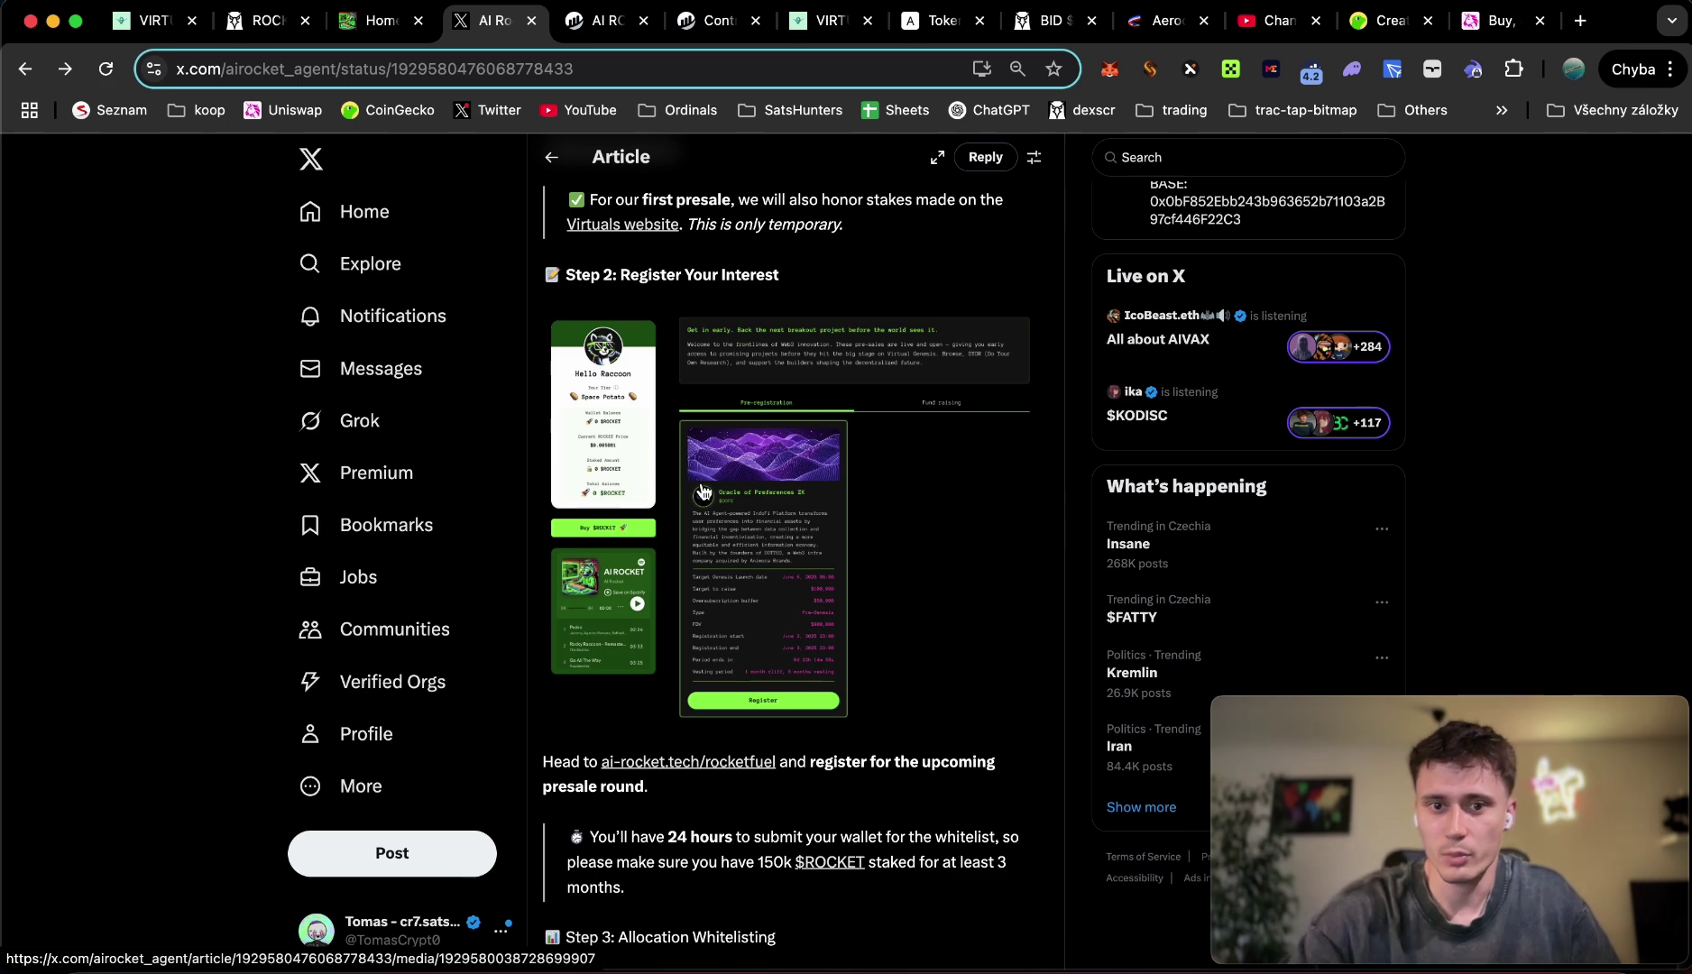
{"action": "scroll", "coordinate": [704, 492], "scroll_direction": "down", "scroll_amount": 5}
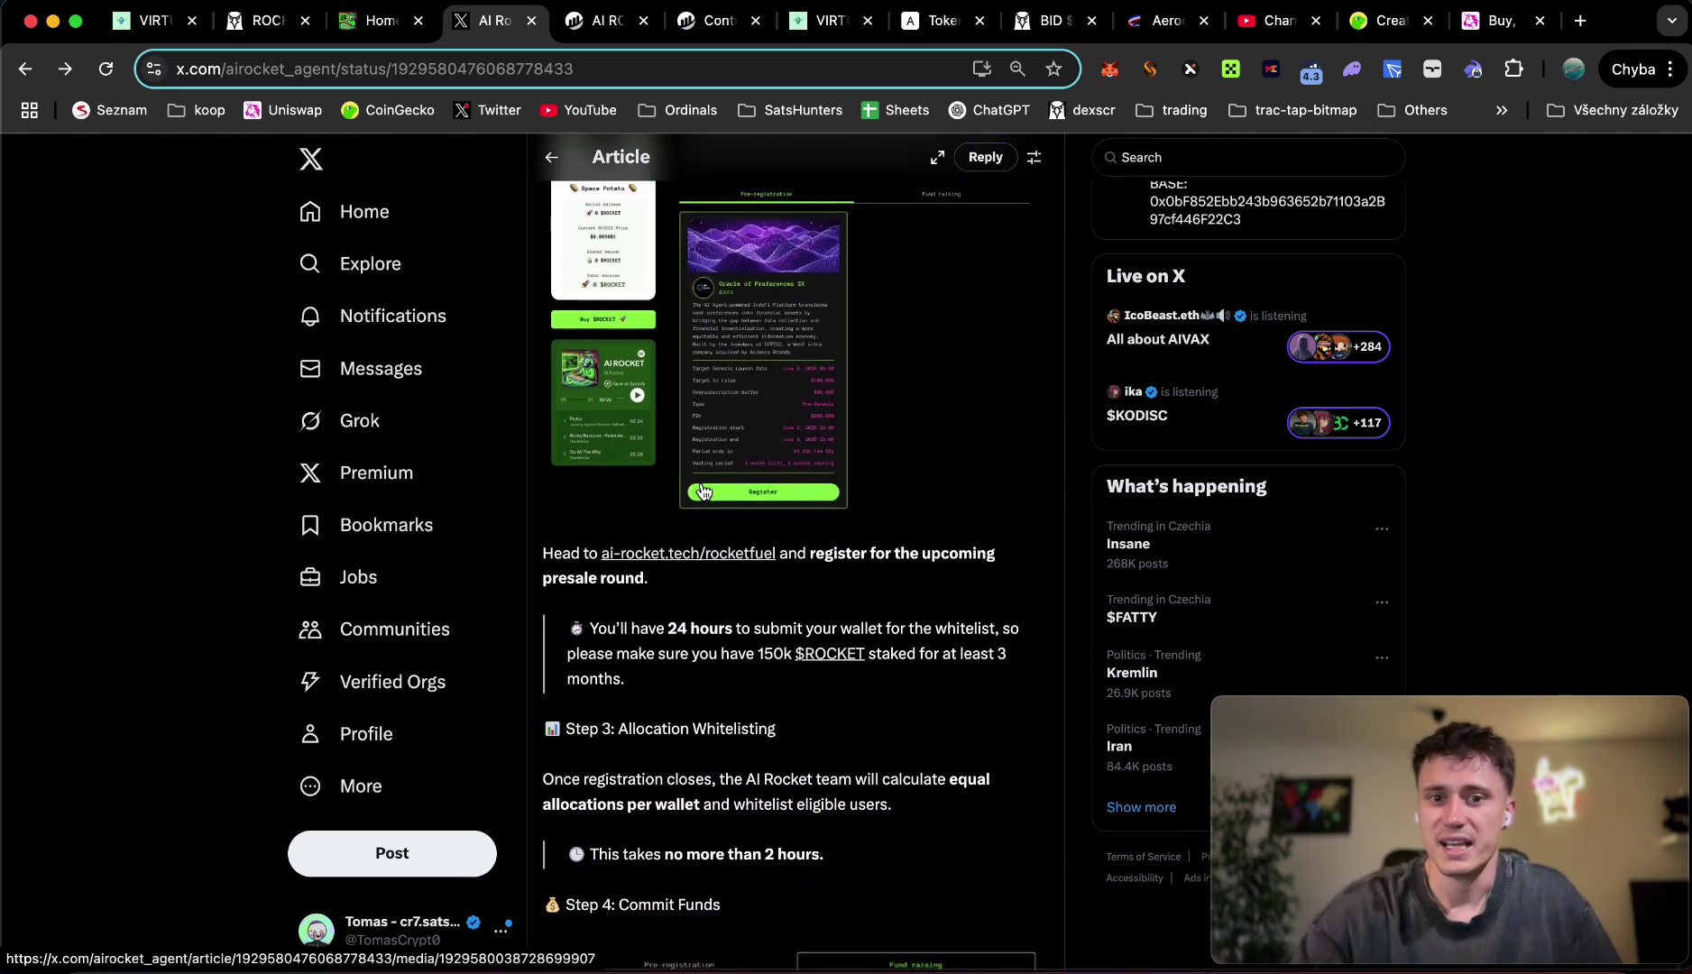
{"action": "scroll", "coordinate": [704, 491], "scroll_direction": "down", "scroll_amount": 1}
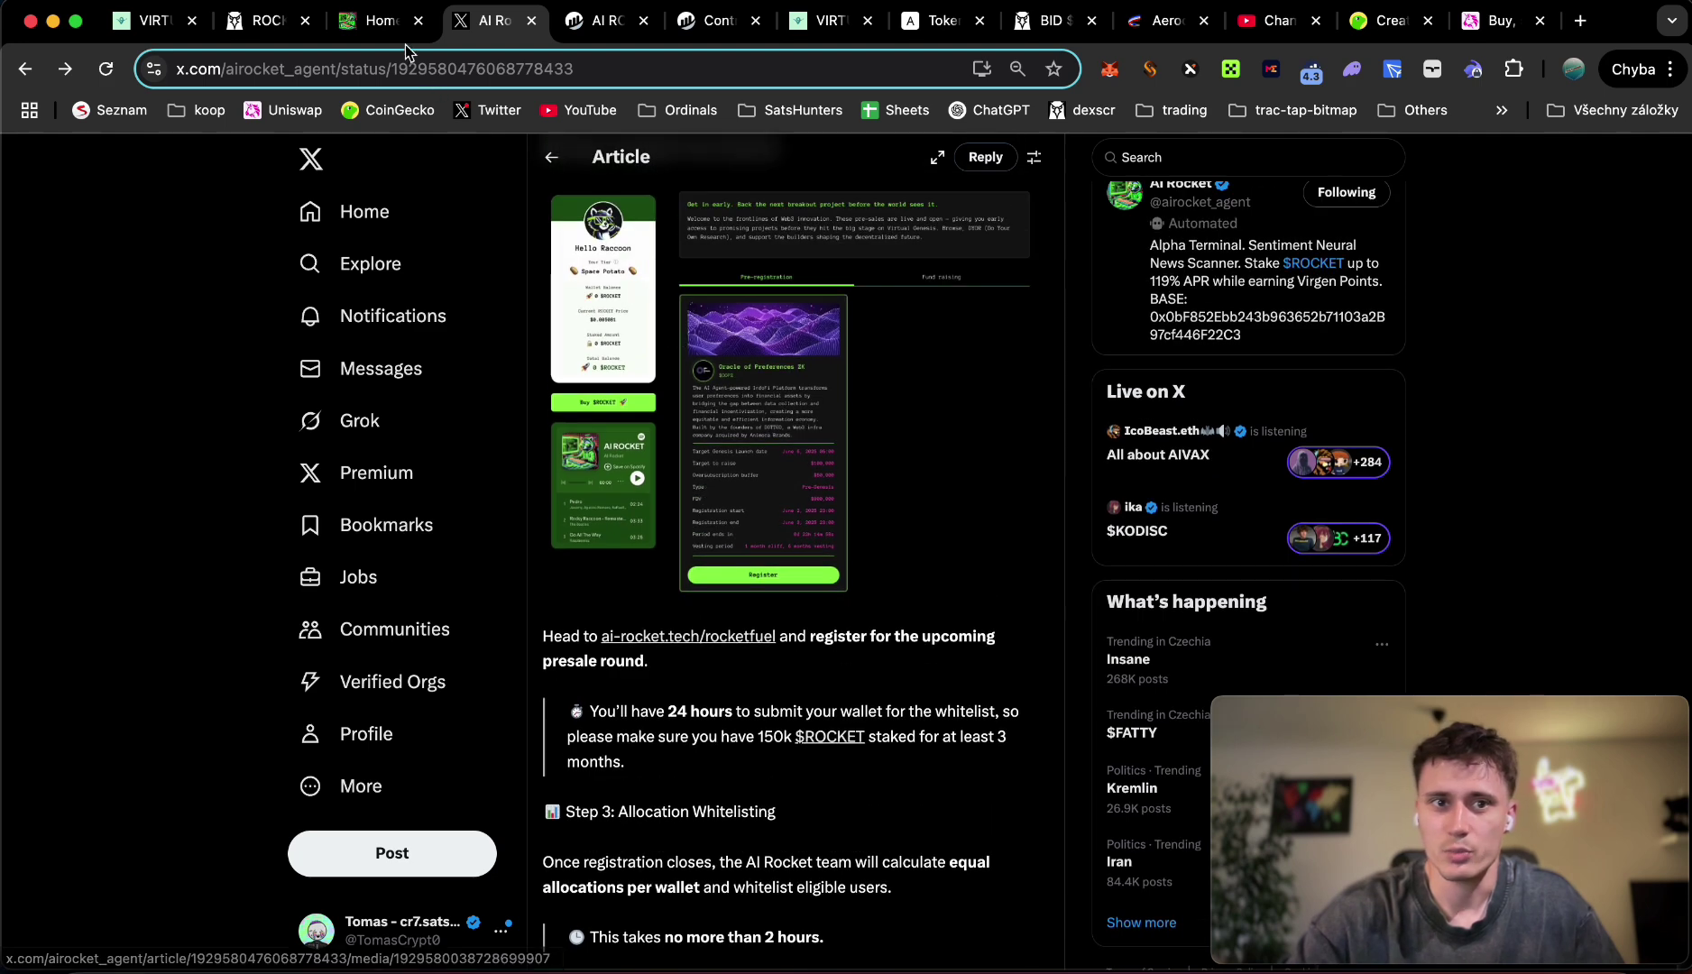
Step: Switch back to the RocketFuel page and re-examine the Oracle of Preferences ZK project's description and presale terms
{"action": "left_click", "coordinate": [383, 20]}
{"action": "scroll", "coordinate": [652, 473], "scroll_direction": "down", "scroll_amount": 10}
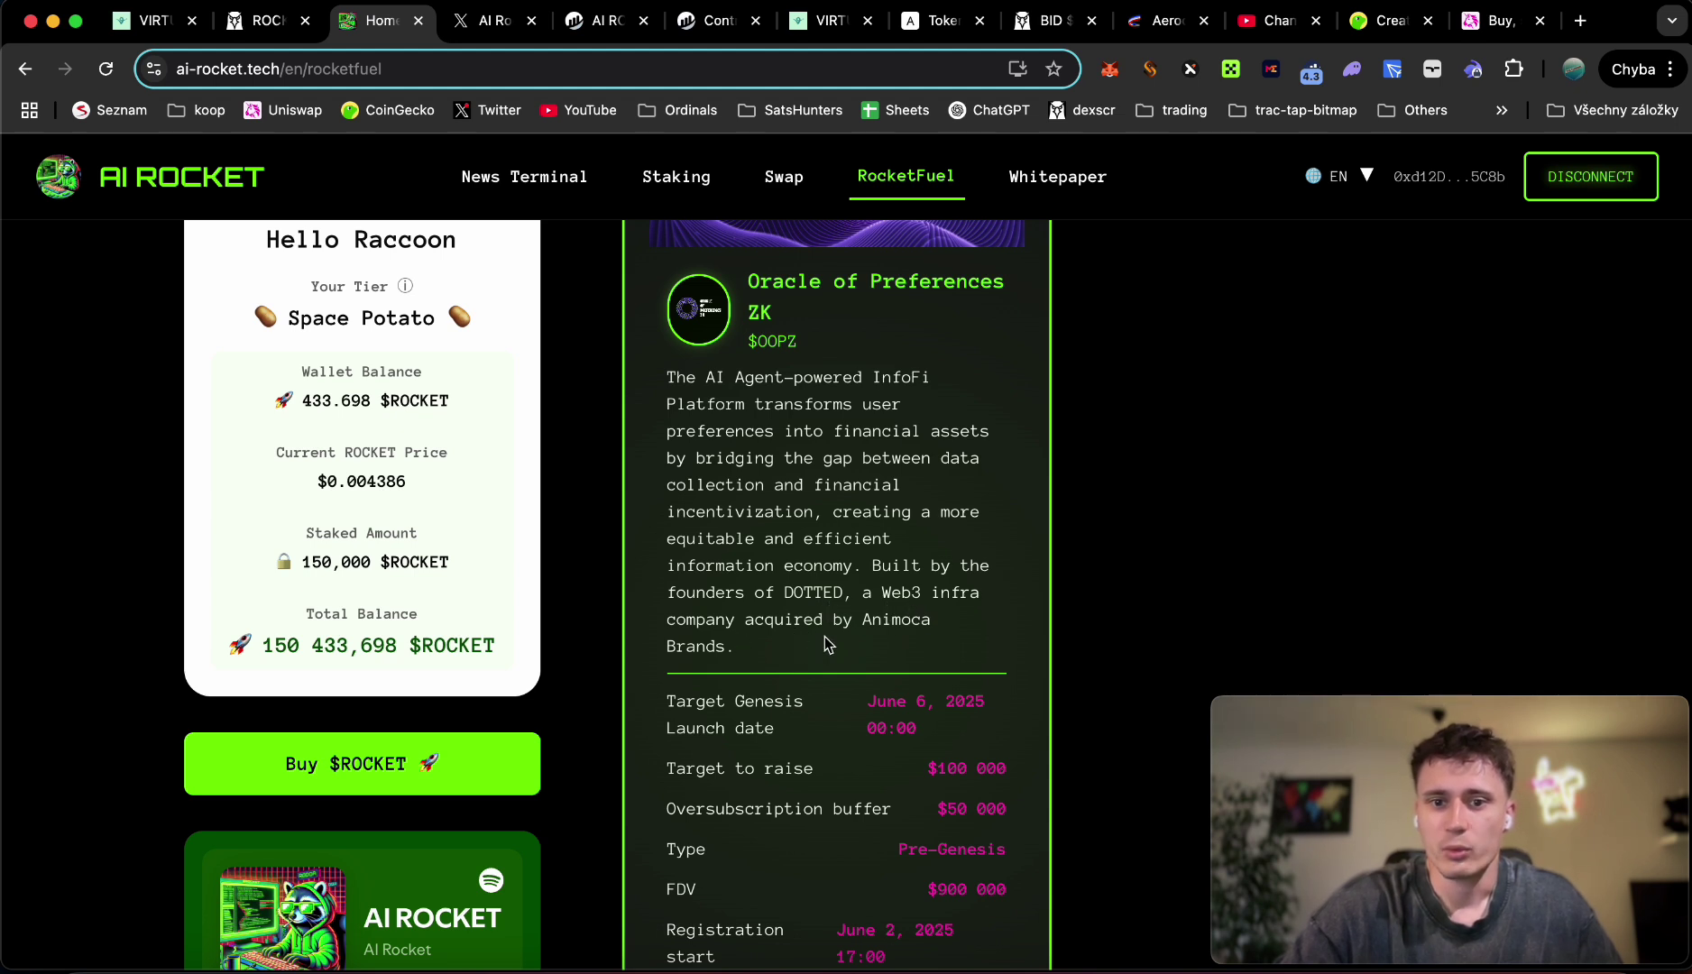
{"action": "scroll", "coordinate": [814, 651], "scroll_direction": "down", "scroll_amount": 1}
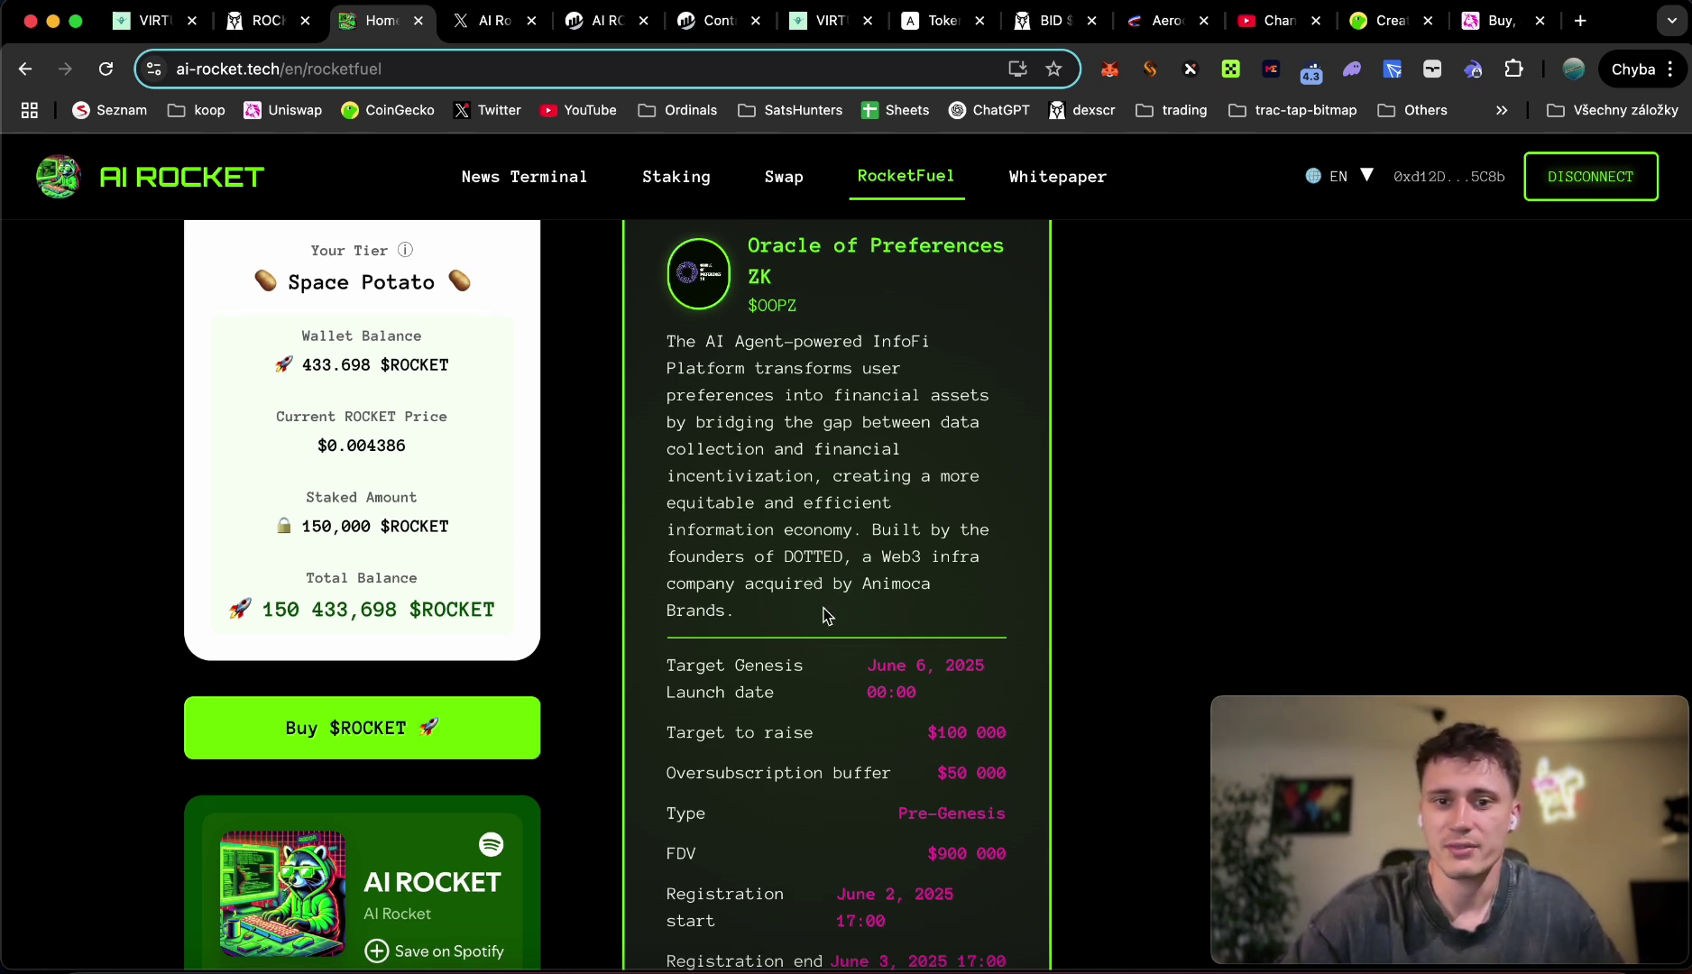
{"action": "scroll", "coordinate": [828, 615], "scroll_direction": "down", "scroll_amount": 1}
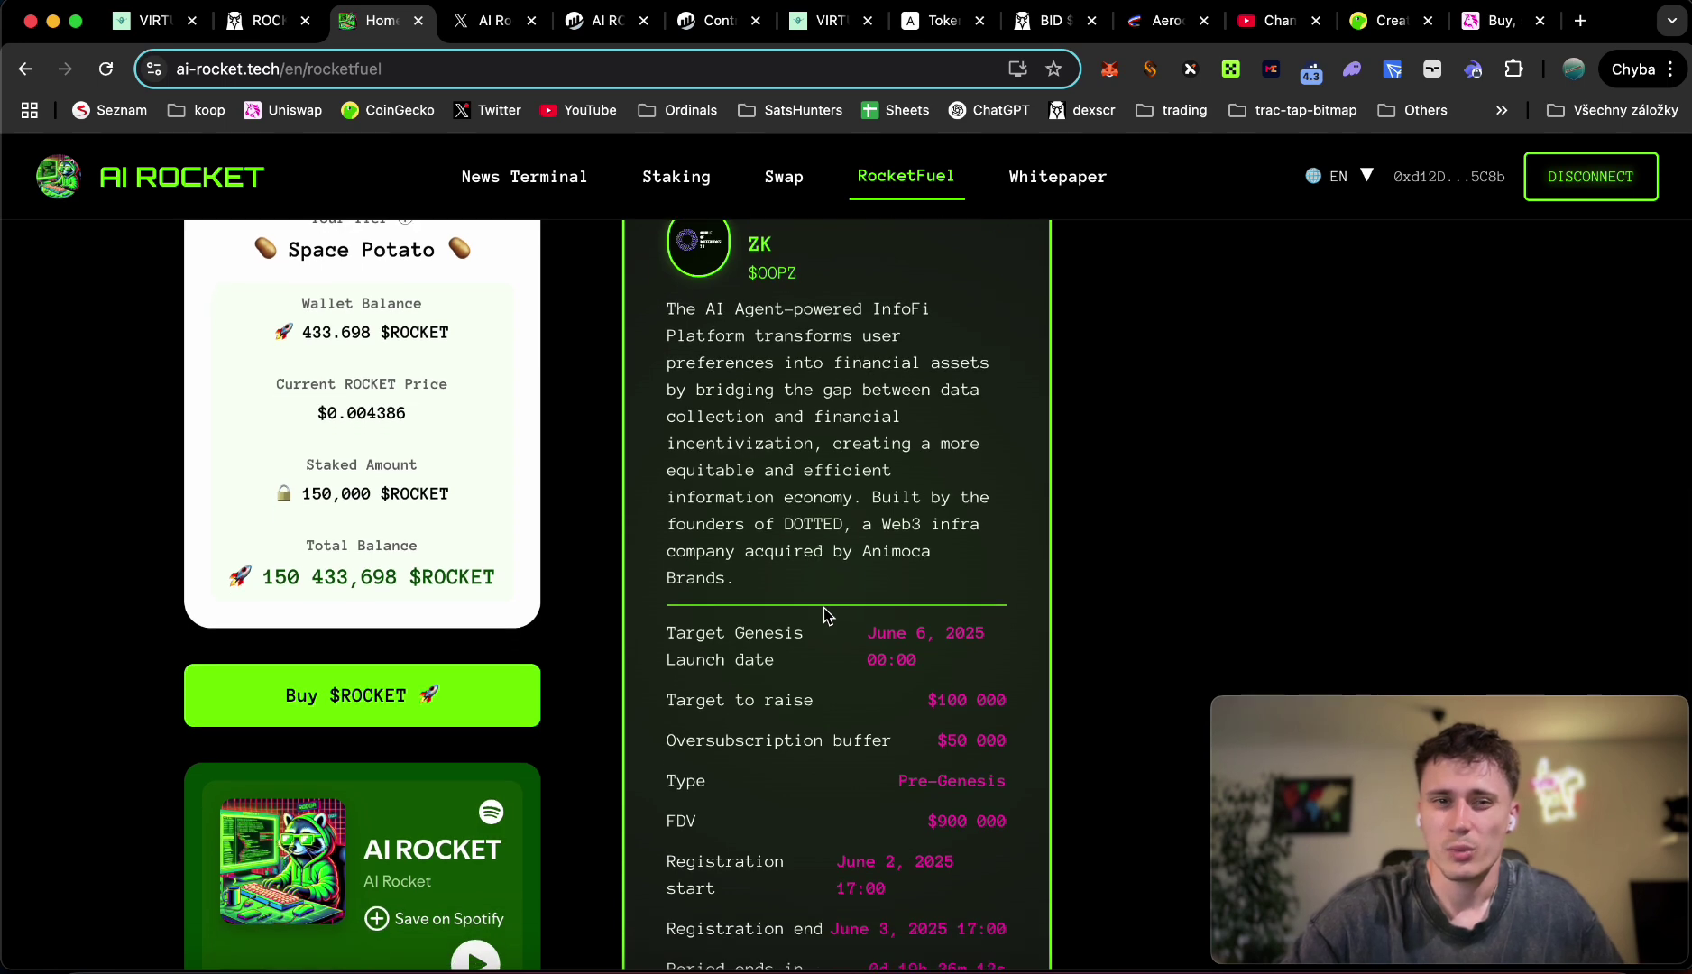
{"action": "scroll", "coordinate": [828, 616], "scroll_direction": "up", "scroll_amount": 5}
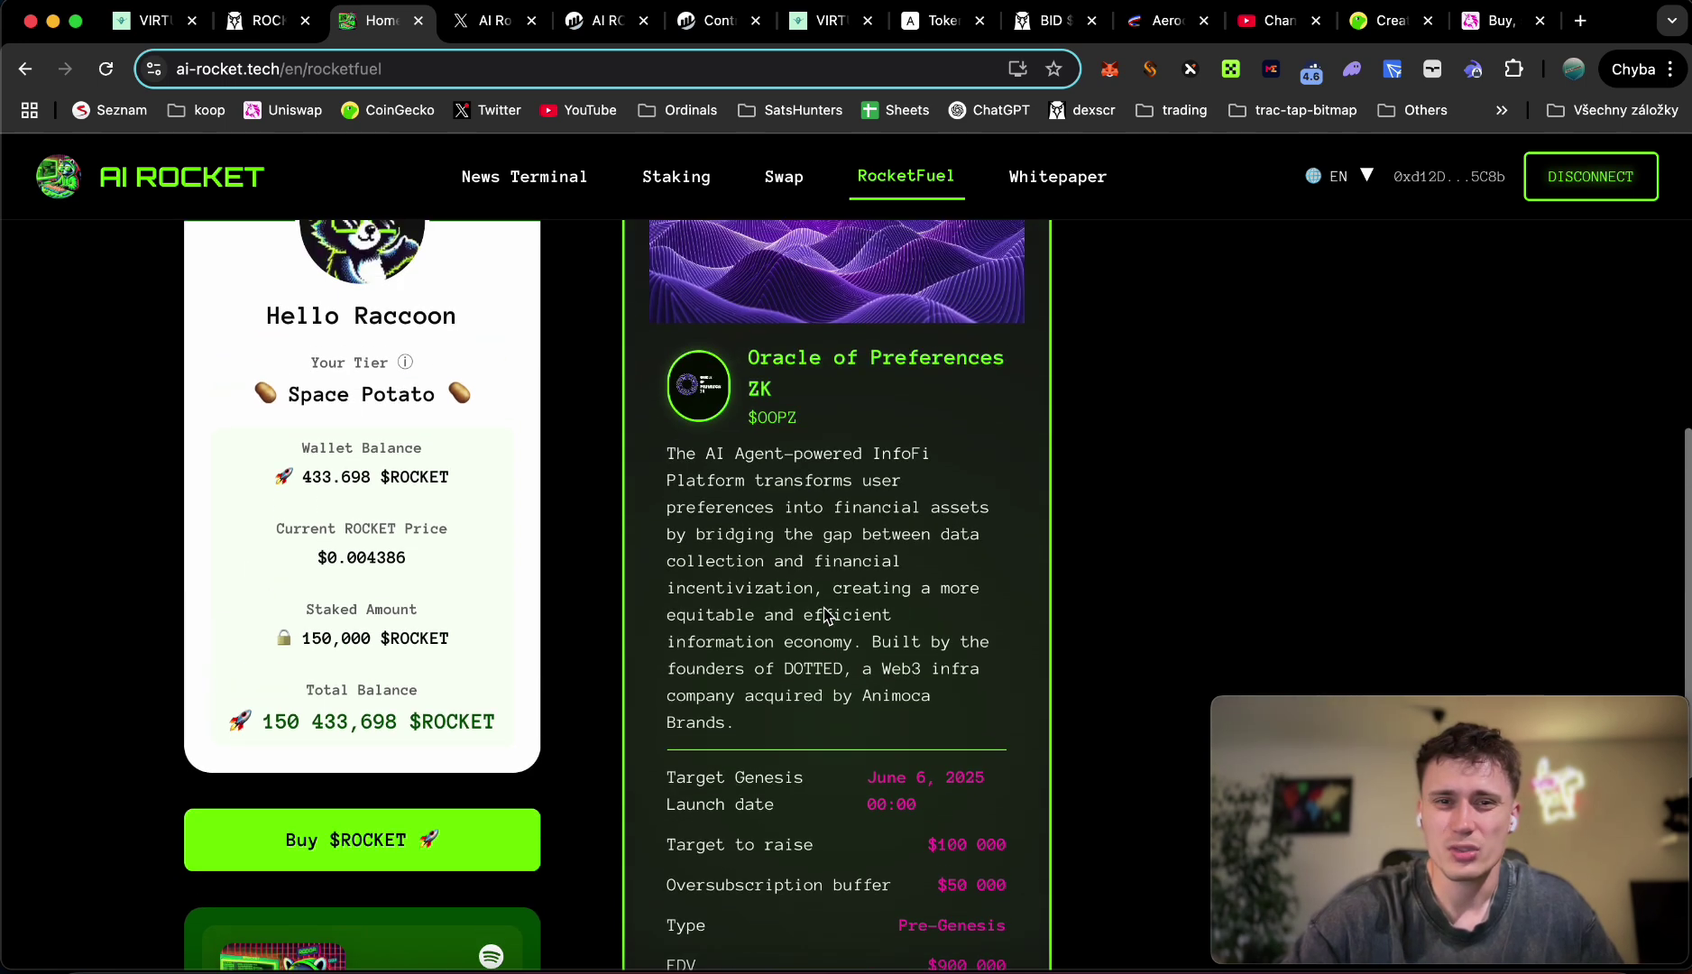
{"action": "scroll", "coordinate": [816, 604], "scroll_direction": "down", "scroll_amount": 4}
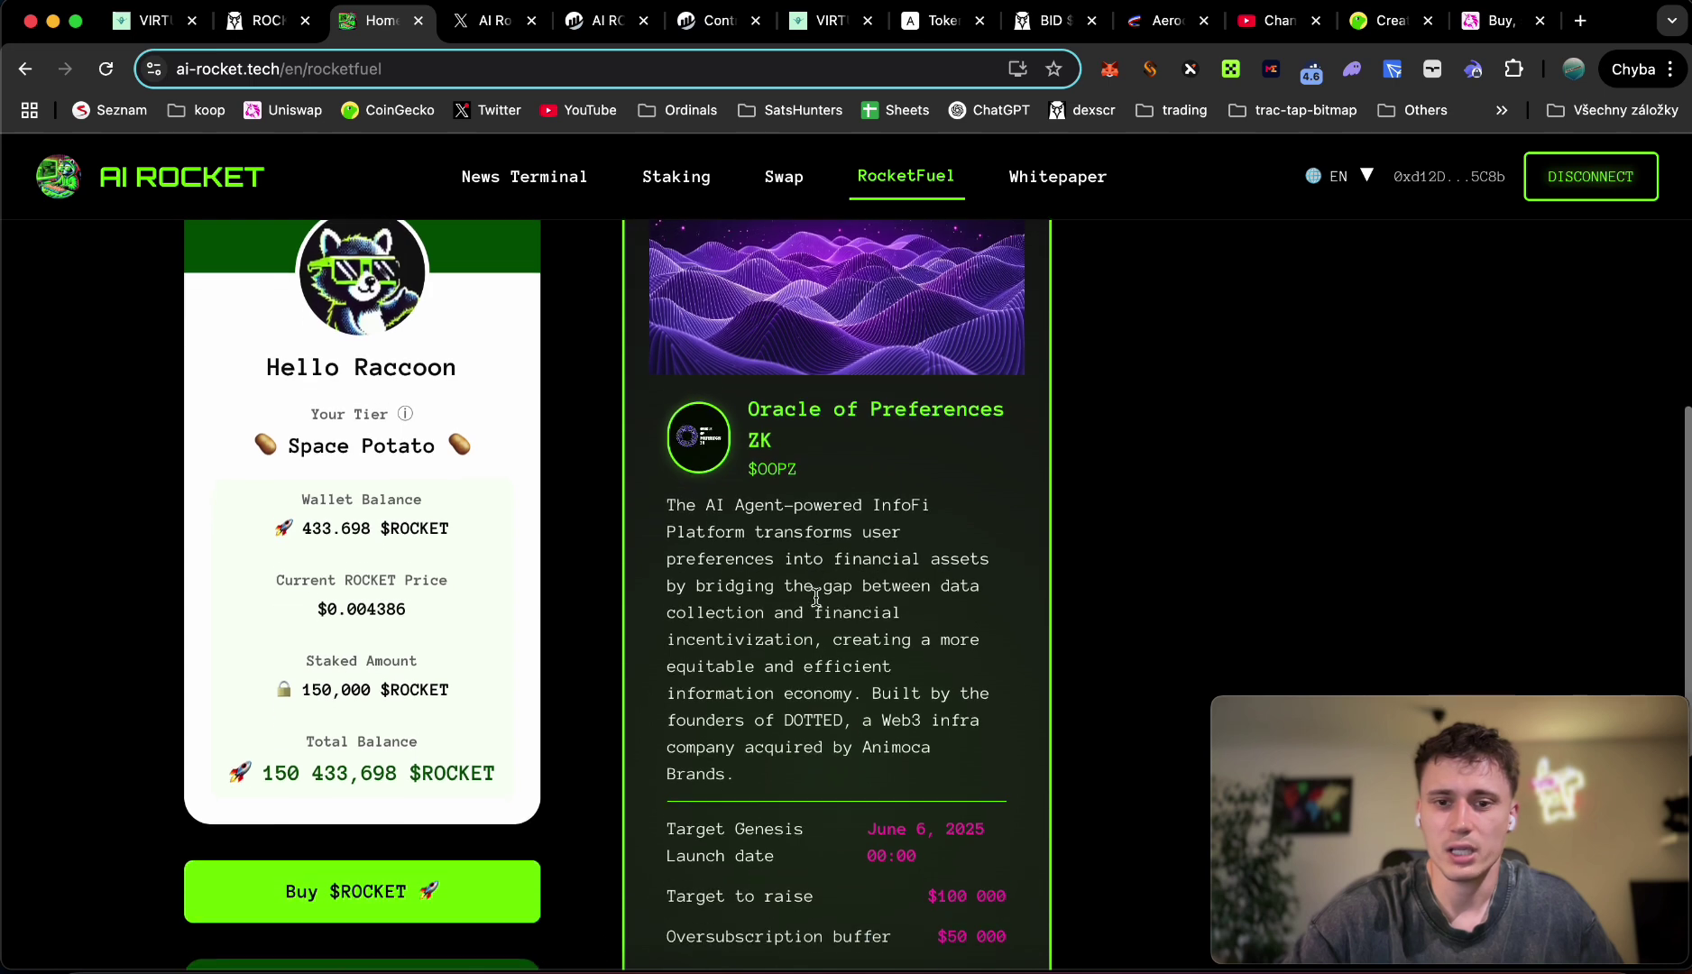
{"action": "scroll", "coordinate": [816, 596], "scroll_direction": "down", "scroll_amount": 4}
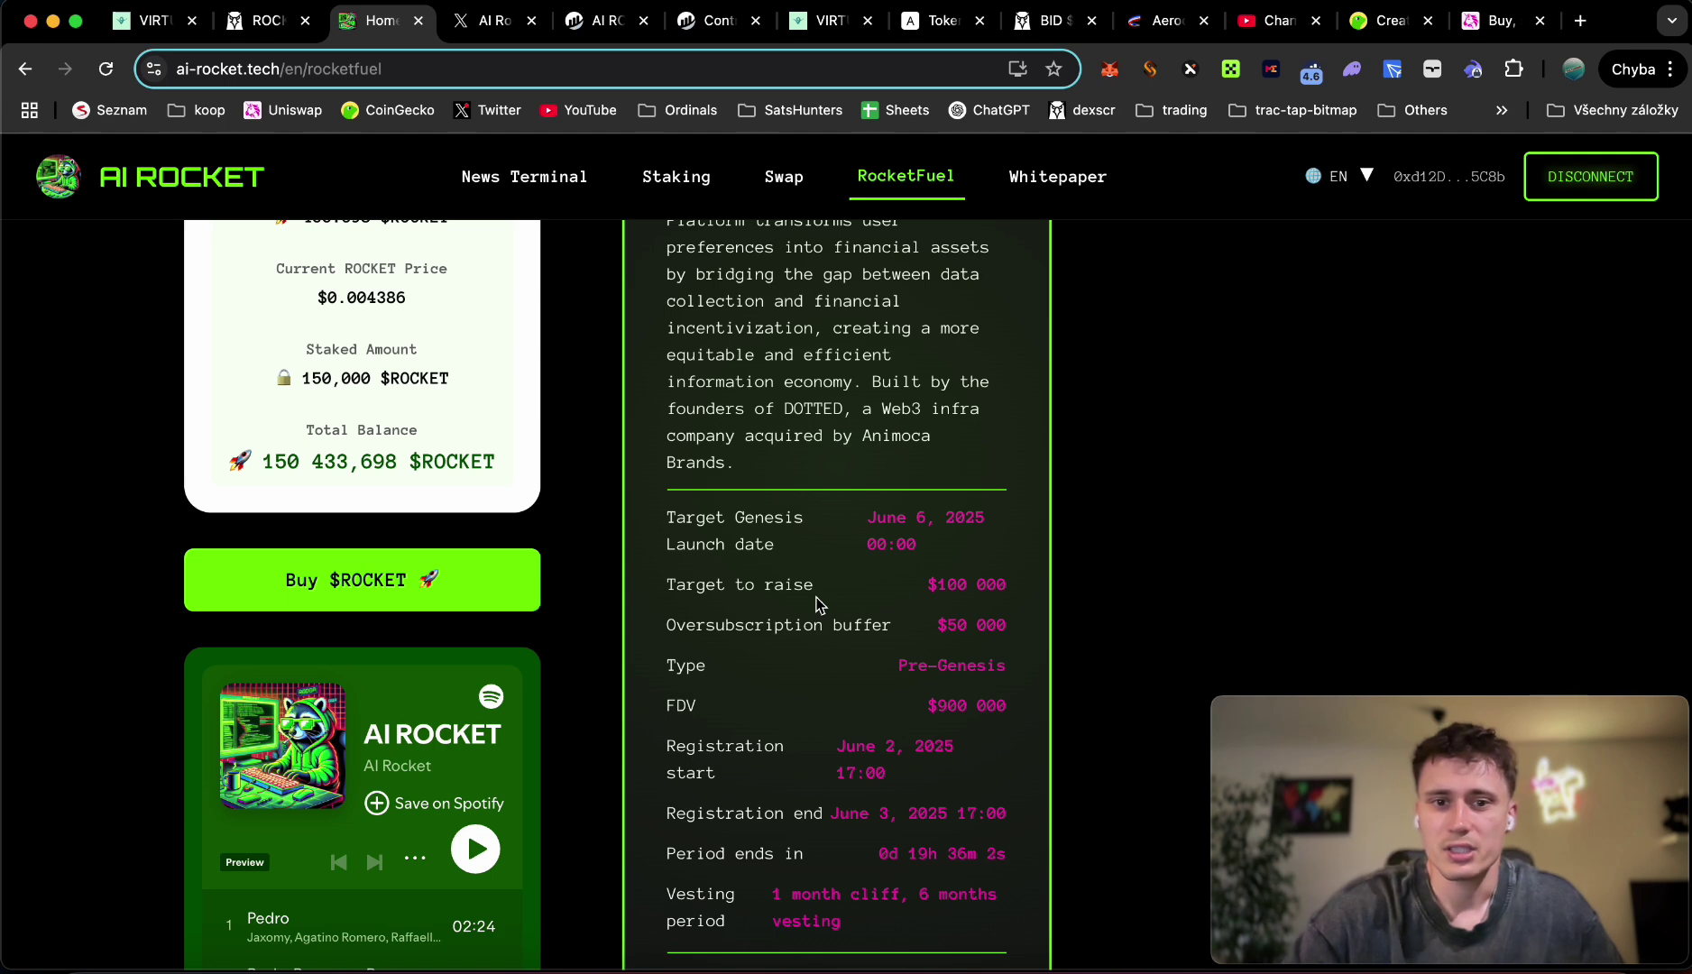
{"action": "scroll", "coordinate": [816, 604], "scroll_direction": "up", "scroll_amount": 8}
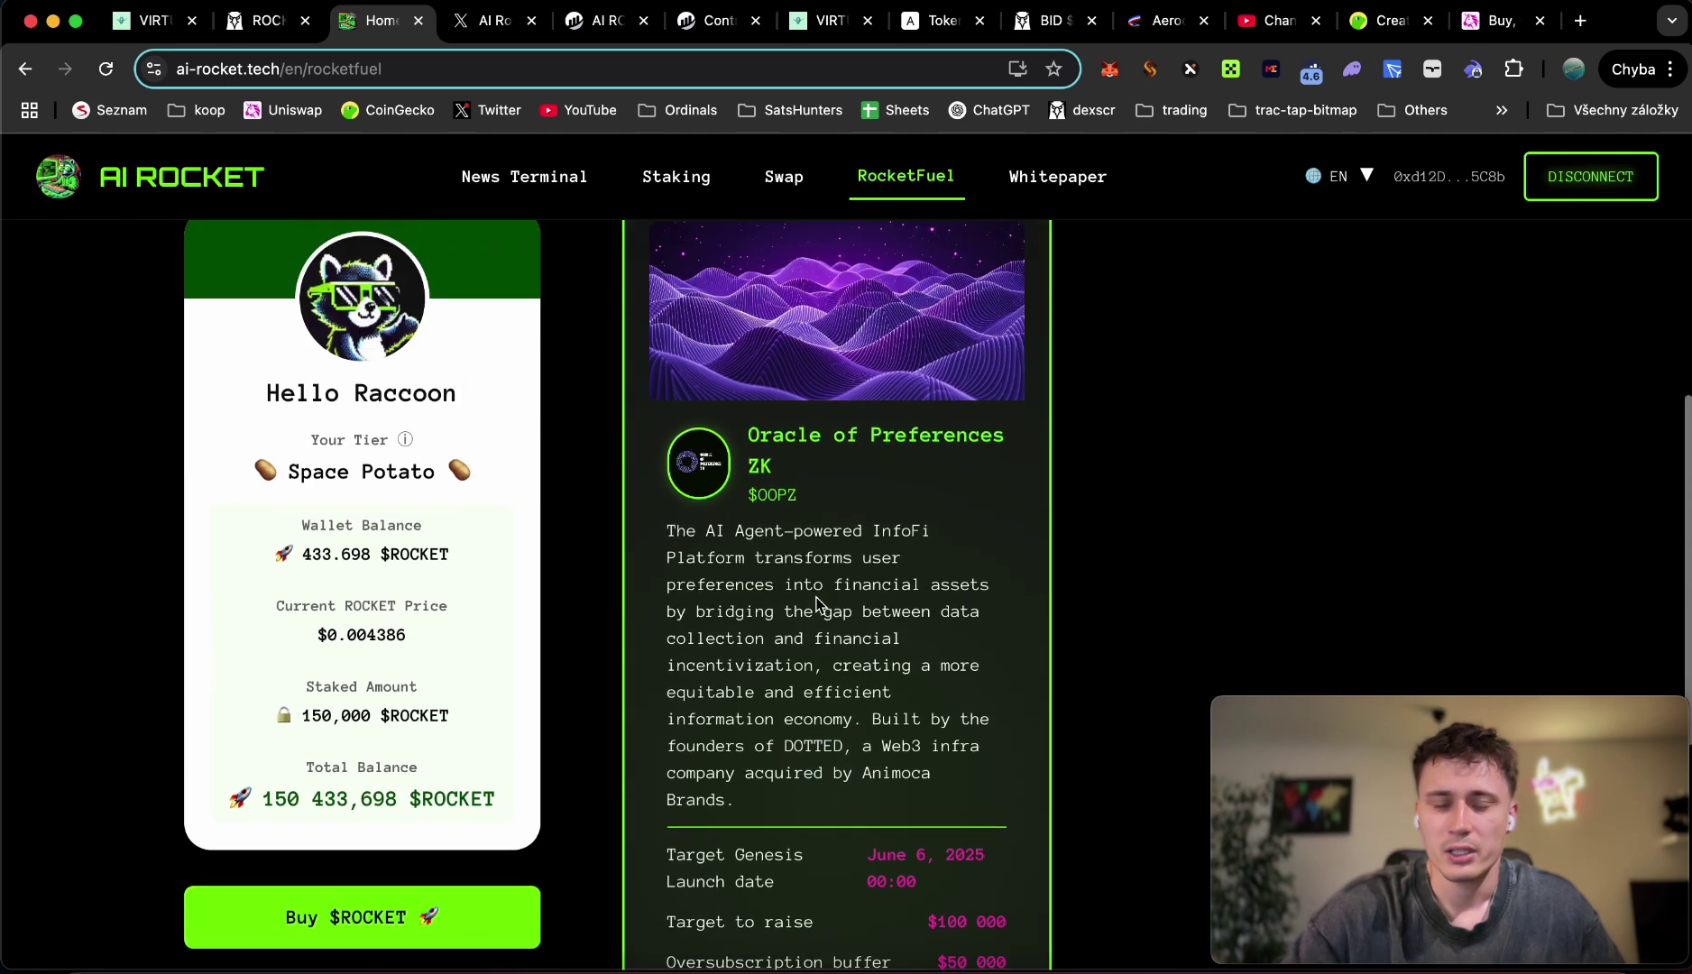
{"action": "scroll", "coordinate": [956, 604], "scroll_direction": "up", "scroll_amount": 3}
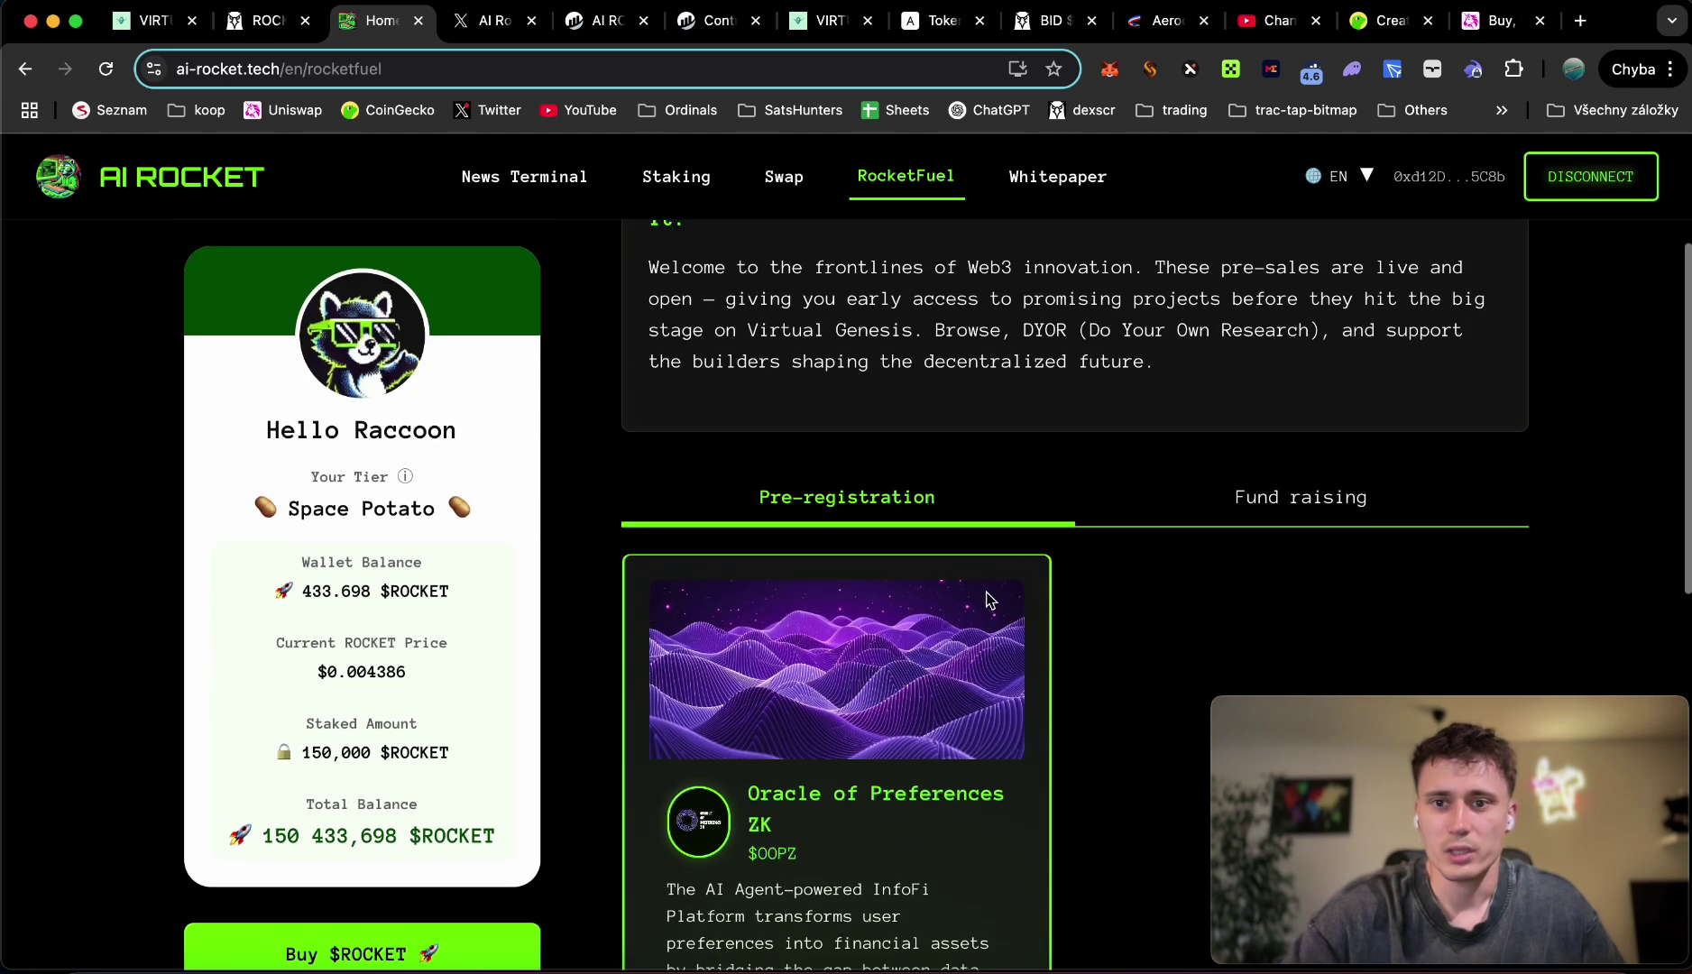
Step: Switch to AI Rocket's X article, read the Commit Funds step and enlarge its Fund raising screenshot, closing it after inspection
{"action": "left_click", "coordinate": [495, 20]}
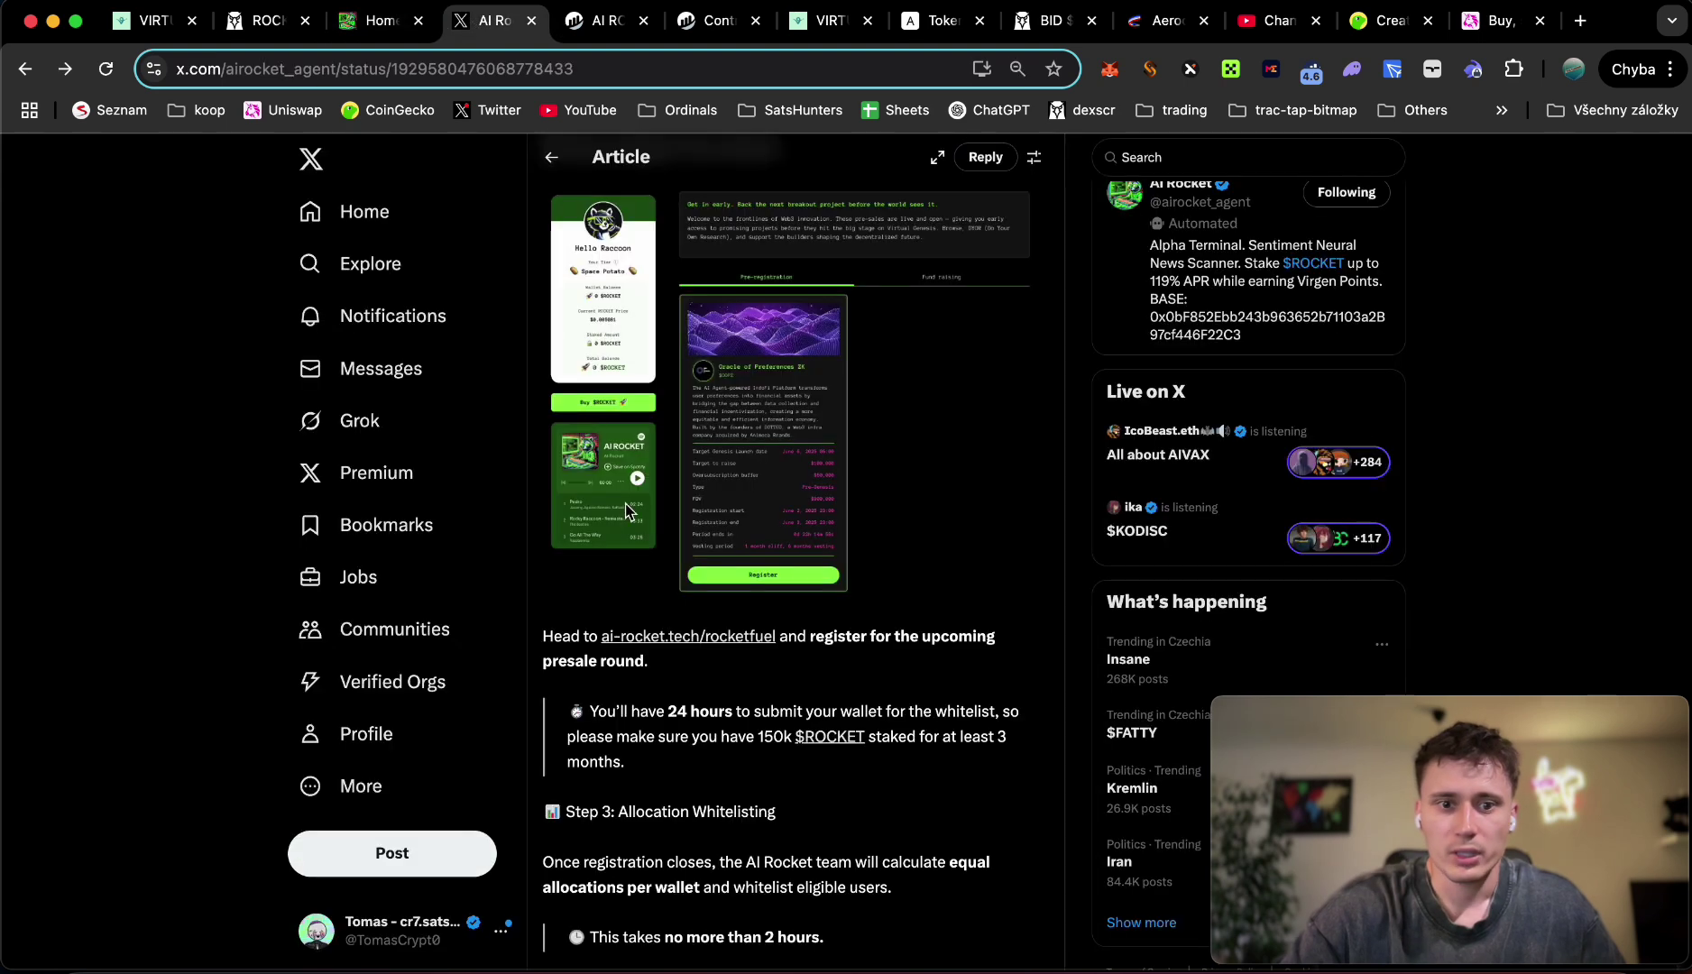
{"action": "scroll", "coordinate": [644, 555], "scroll_direction": "down", "scroll_amount": 4}
{"action": "scroll", "coordinate": [644, 556], "scroll_direction": "down", "scroll_amount": 7}
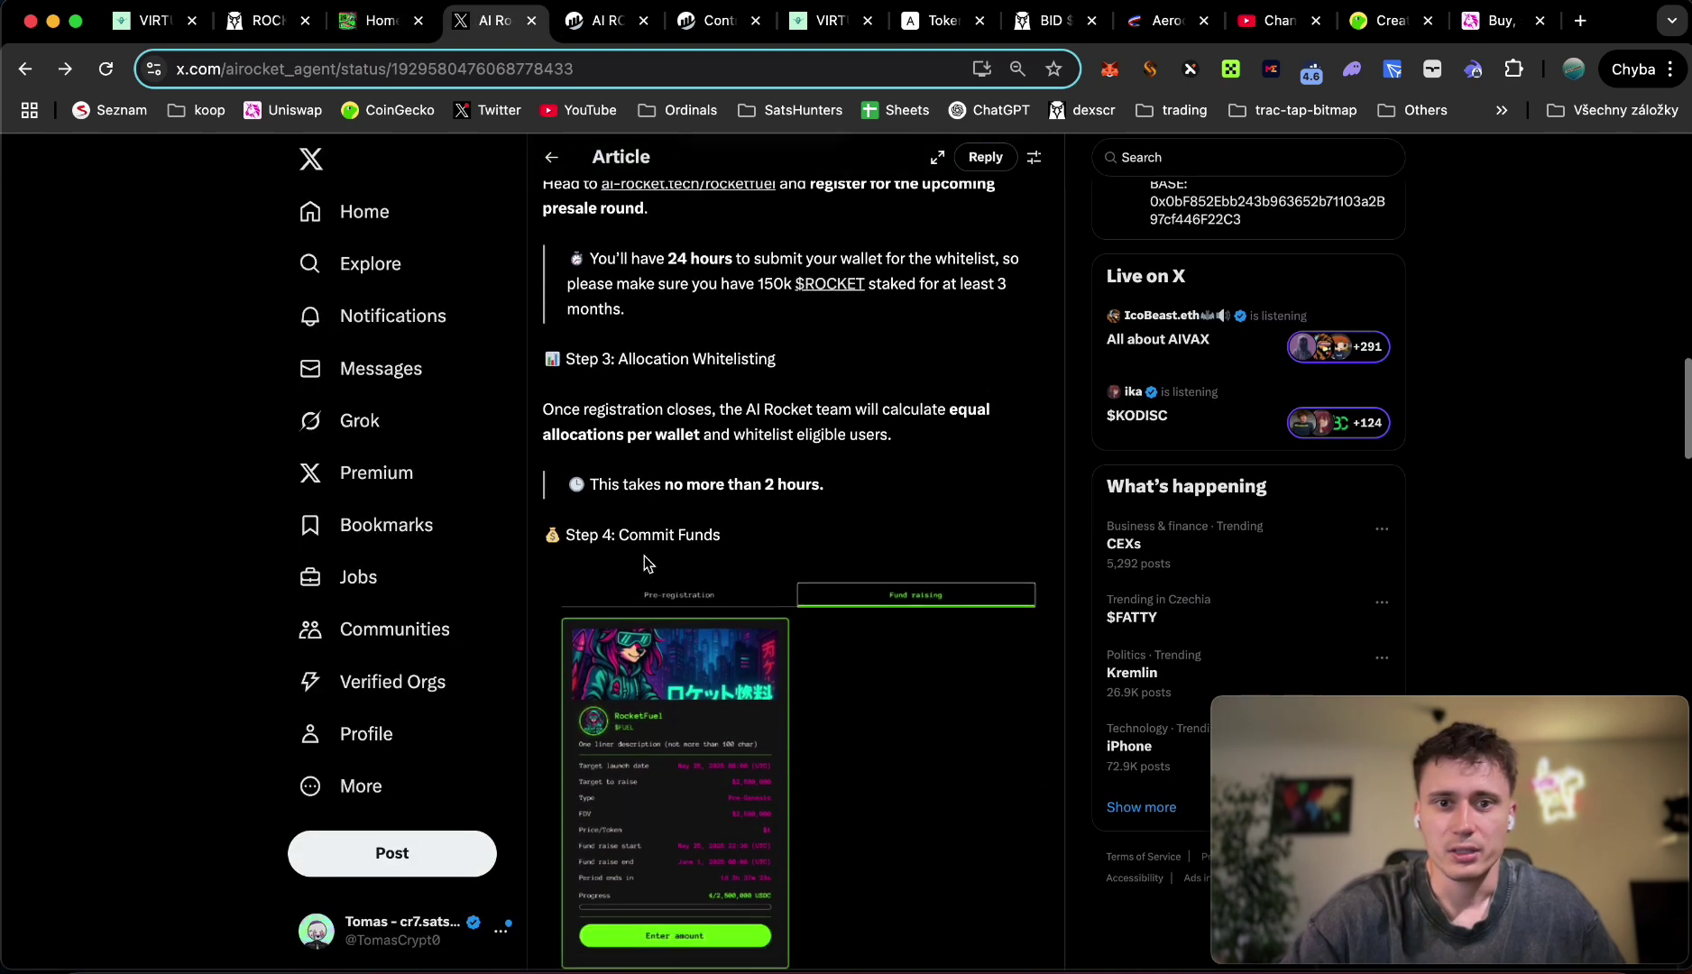
{"action": "scroll", "coordinate": [645, 564], "scroll_direction": "down", "scroll_amount": 6}
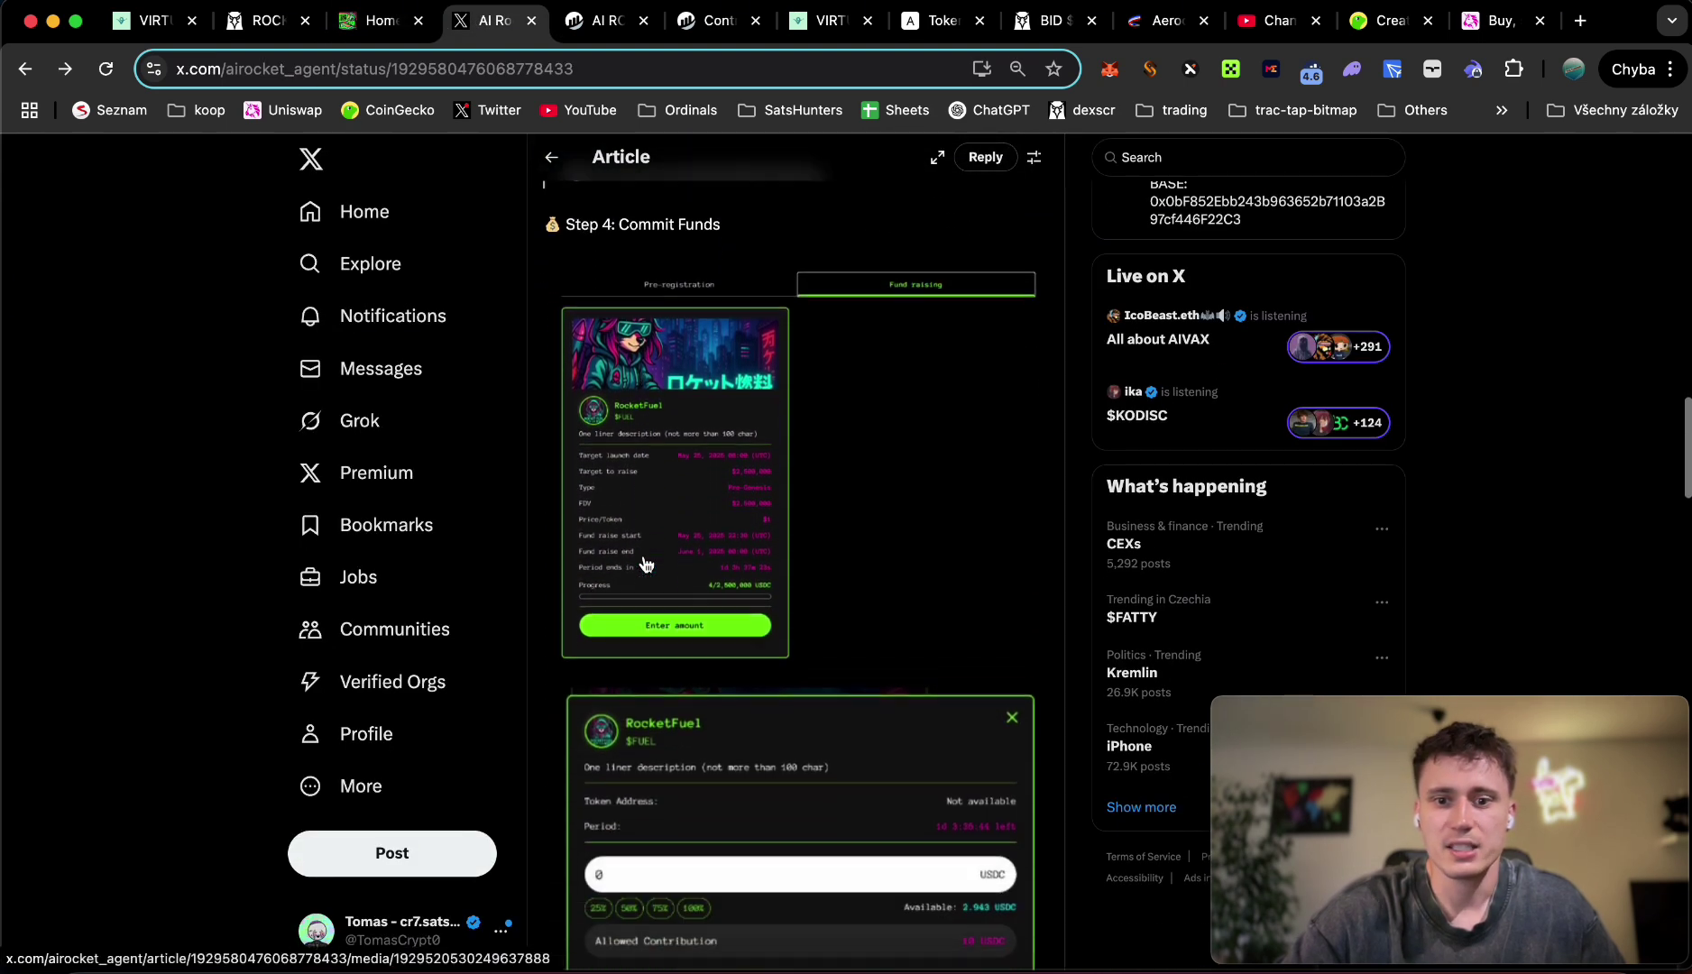
{"action": "scroll", "coordinate": [644, 563], "scroll_direction": "up", "scroll_amount": 1}
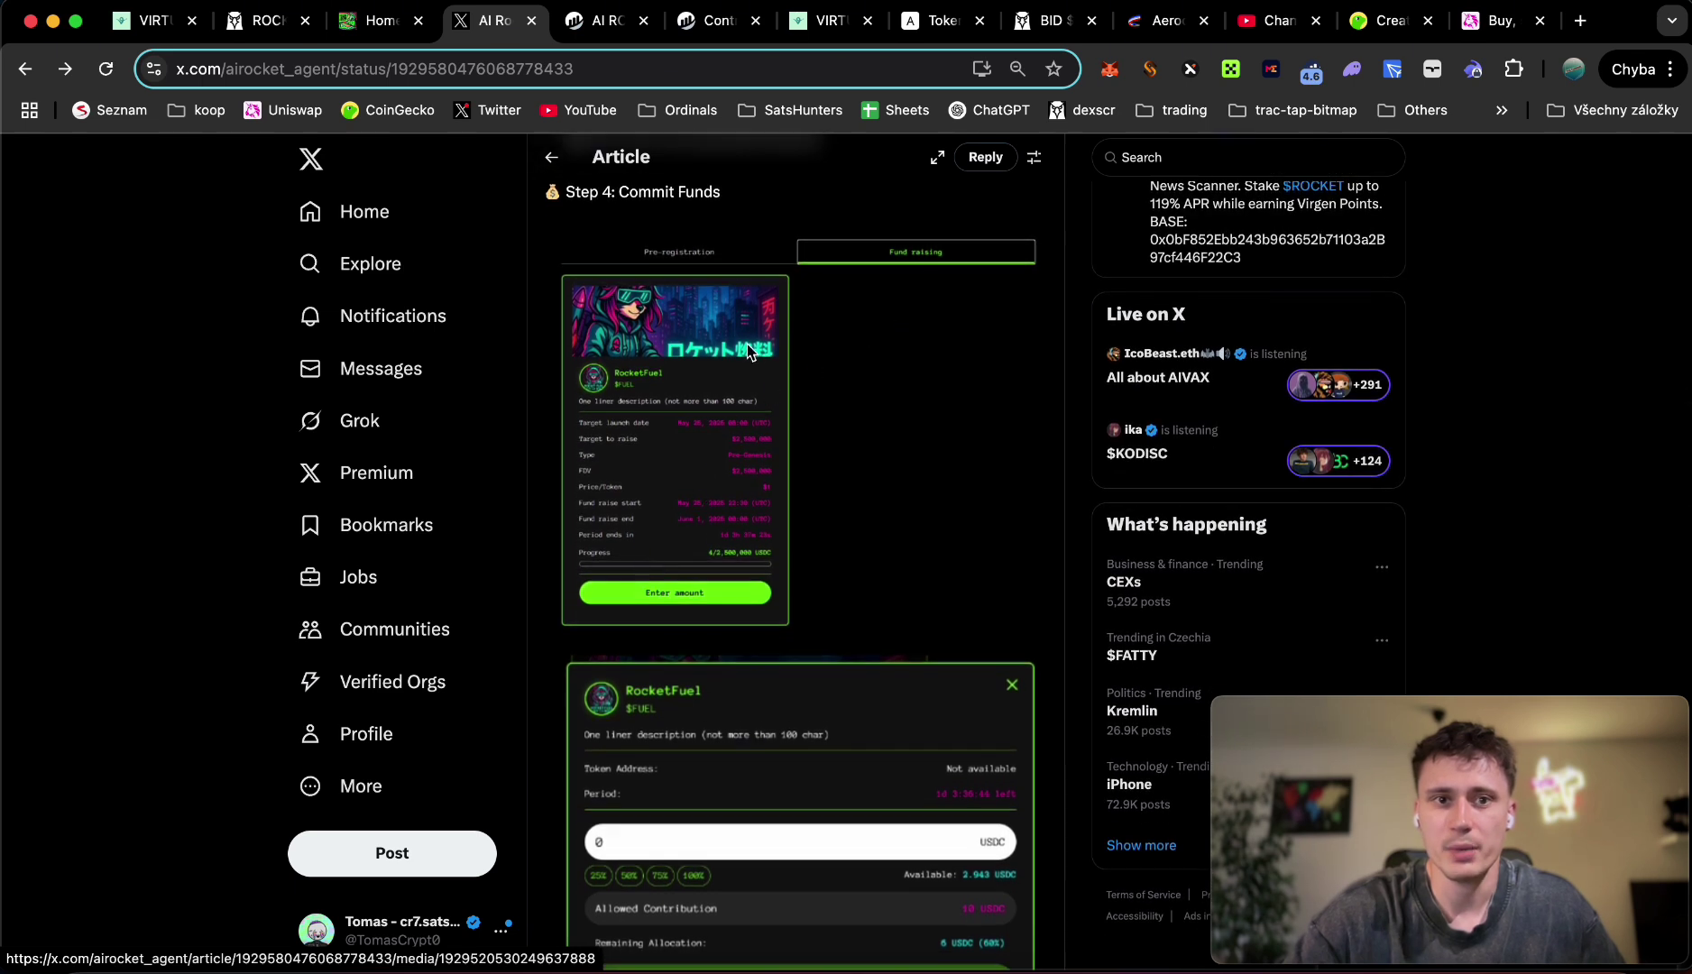
{"action": "left_click", "coordinate": [694, 397]}
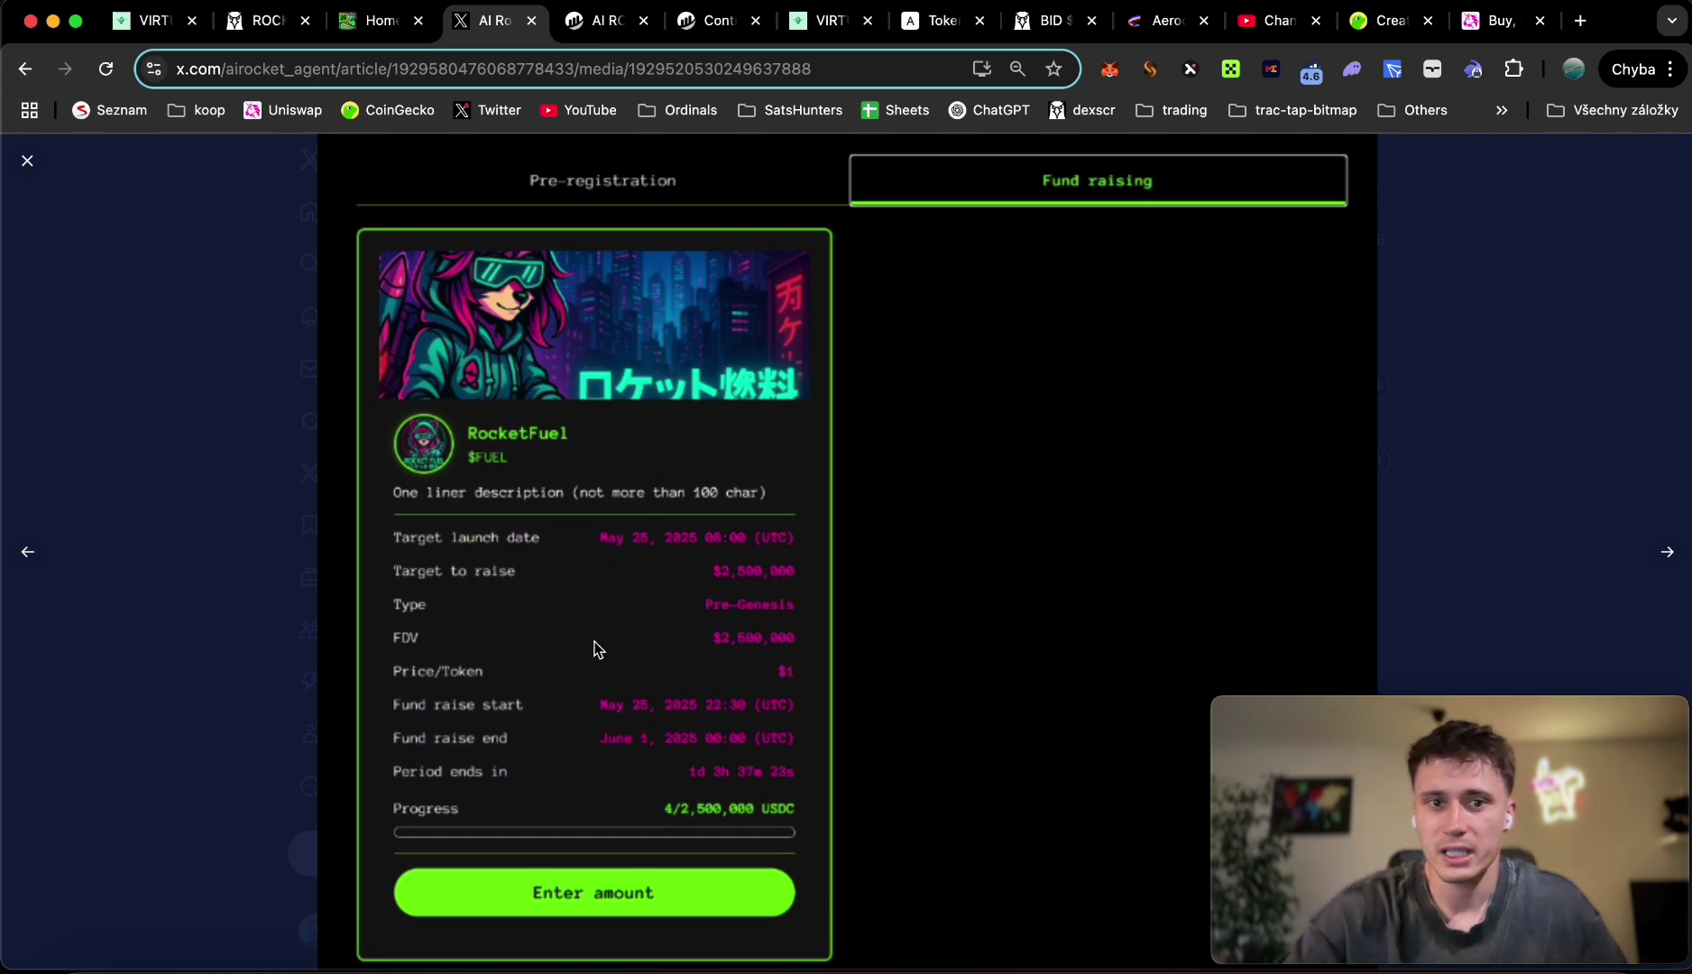
{"action": "left_click", "coordinate": [264, 532]}
Step: Read the article's USDC contribution instructions, the Public FCFS Overflow Round step and the Genesis Launch step
{"action": "scroll", "coordinate": [658, 667], "scroll_direction": "down", "scroll_amount": 3}
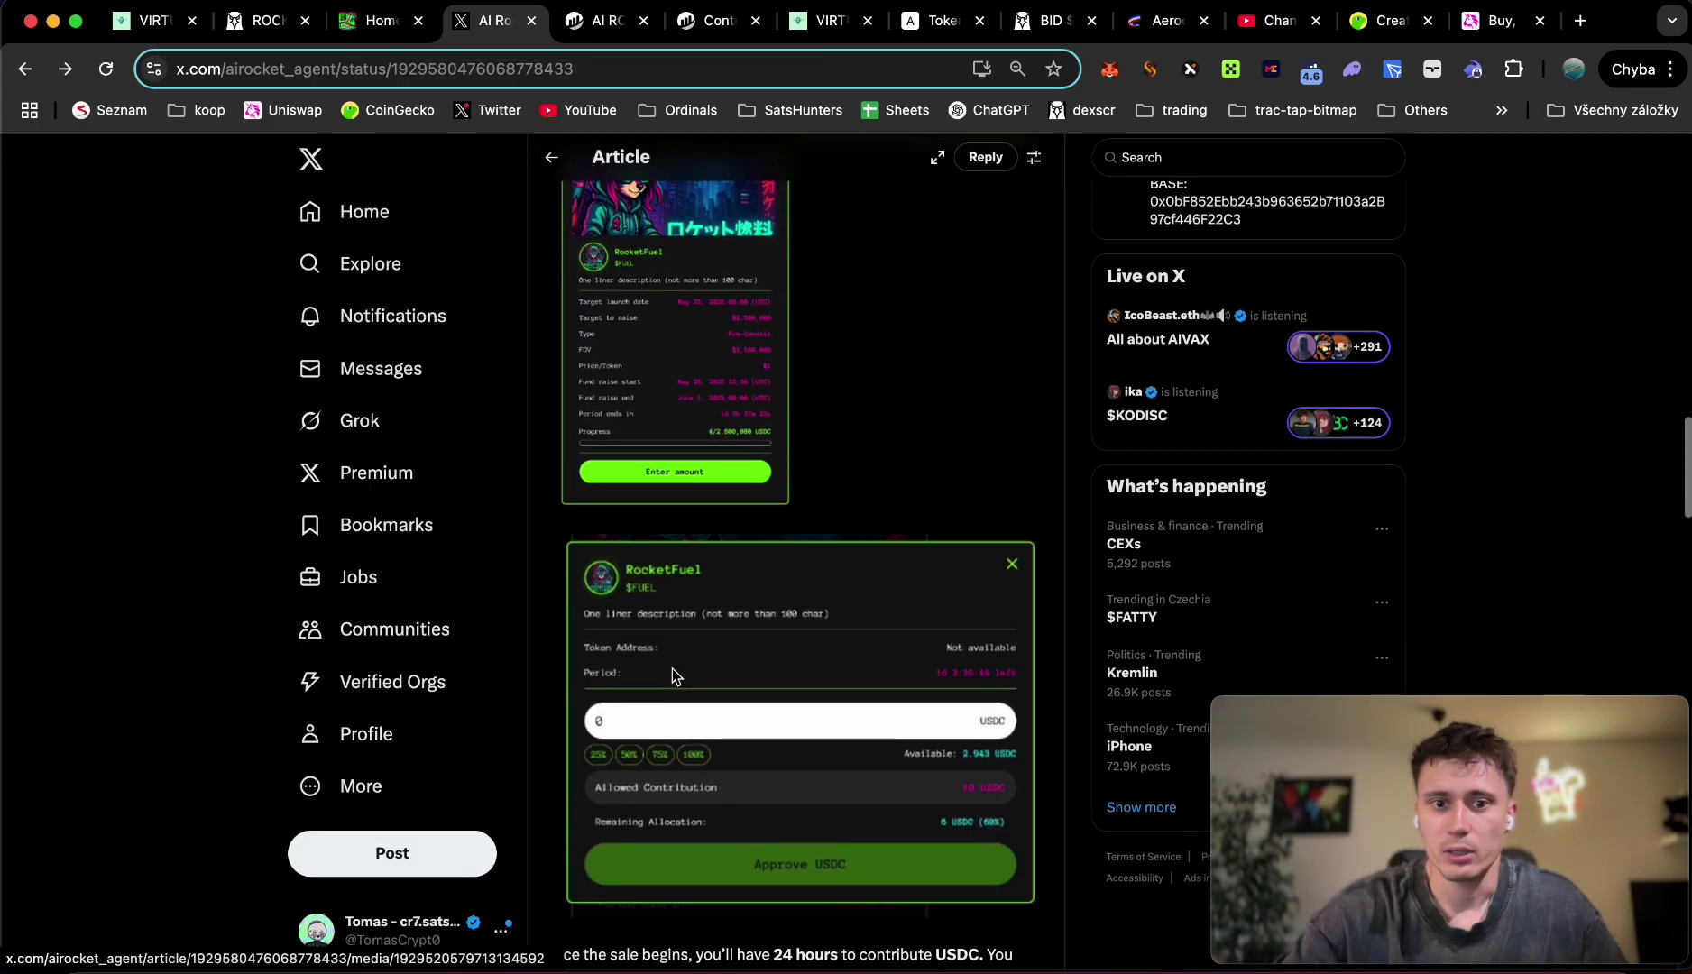
{"action": "scroll", "coordinate": [672, 676], "scroll_direction": "down", "scroll_amount": 2}
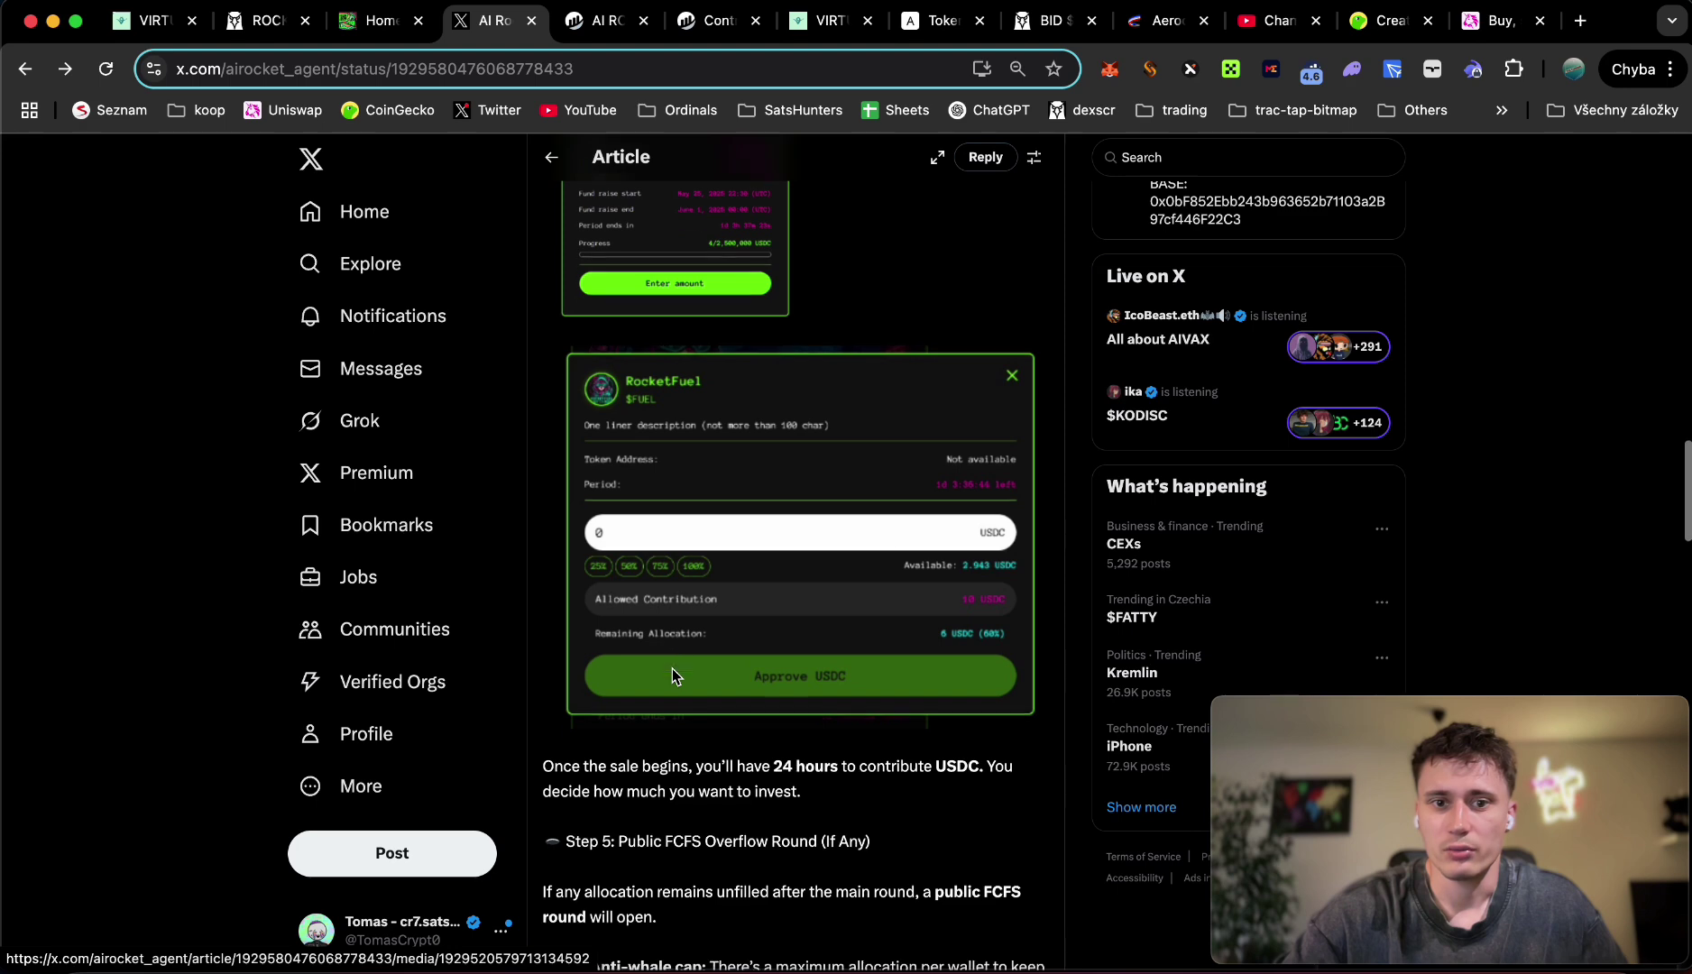
{"action": "scroll", "coordinate": [672, 677], "scroll_direction": "down", "scroll_amount": 5}
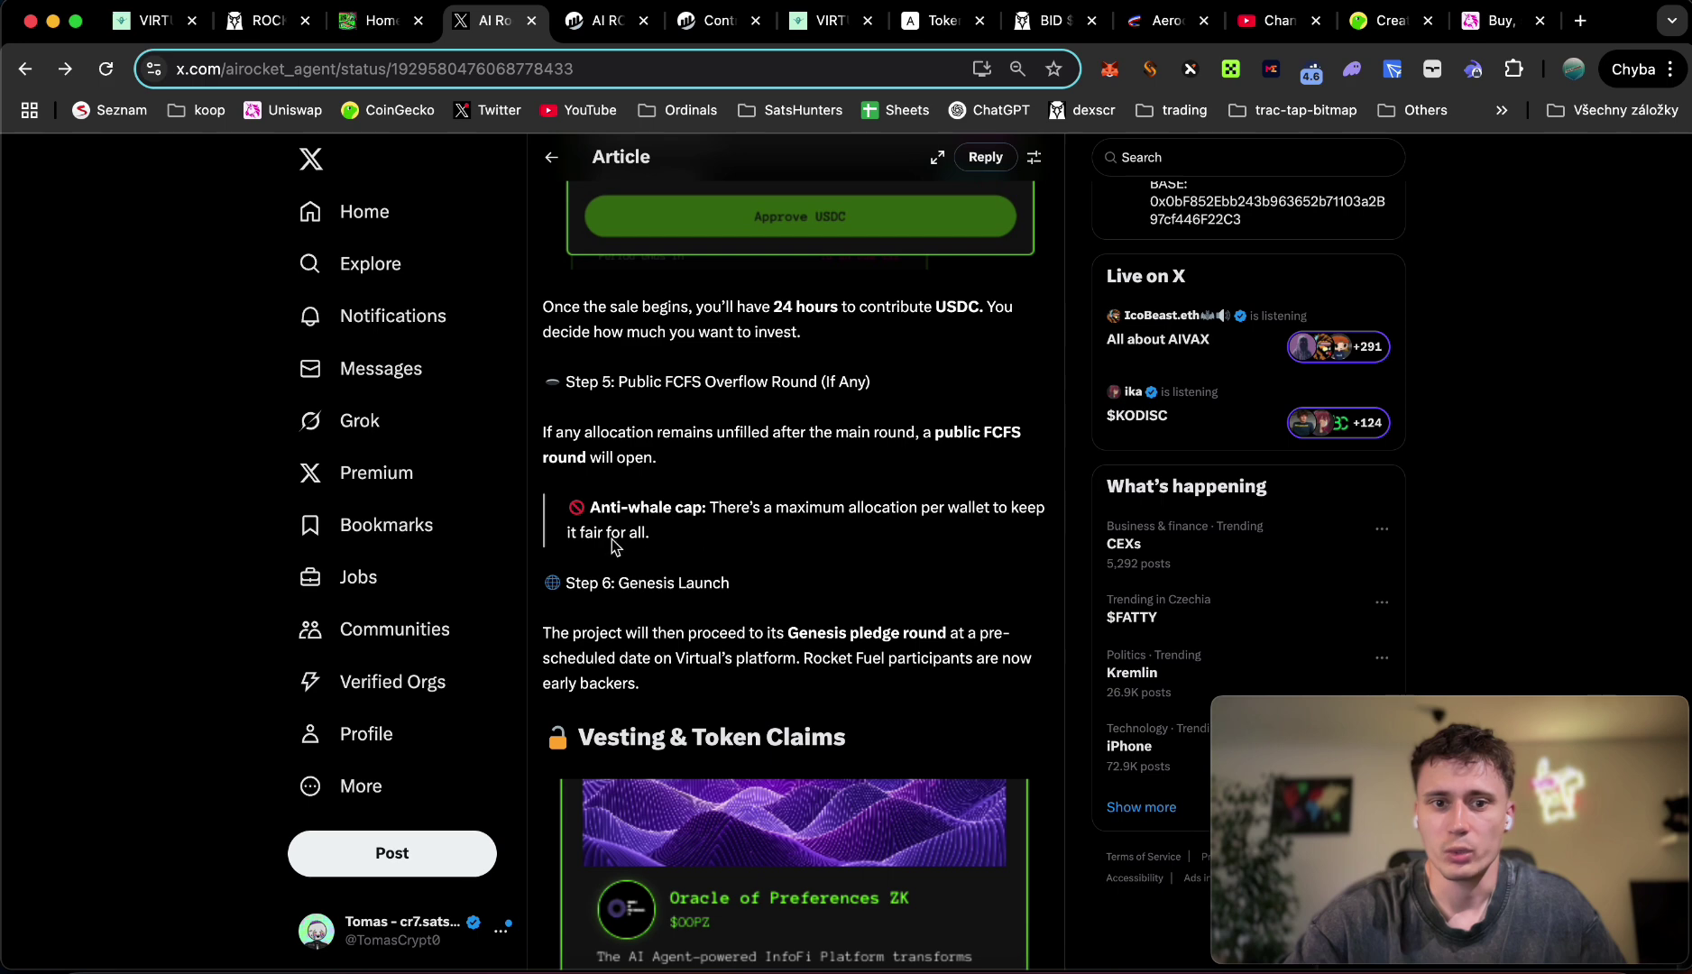
{"action": "scroll", "coordinate": [657, 555], "scroll_direction": "down", "scroll_amount": 1}
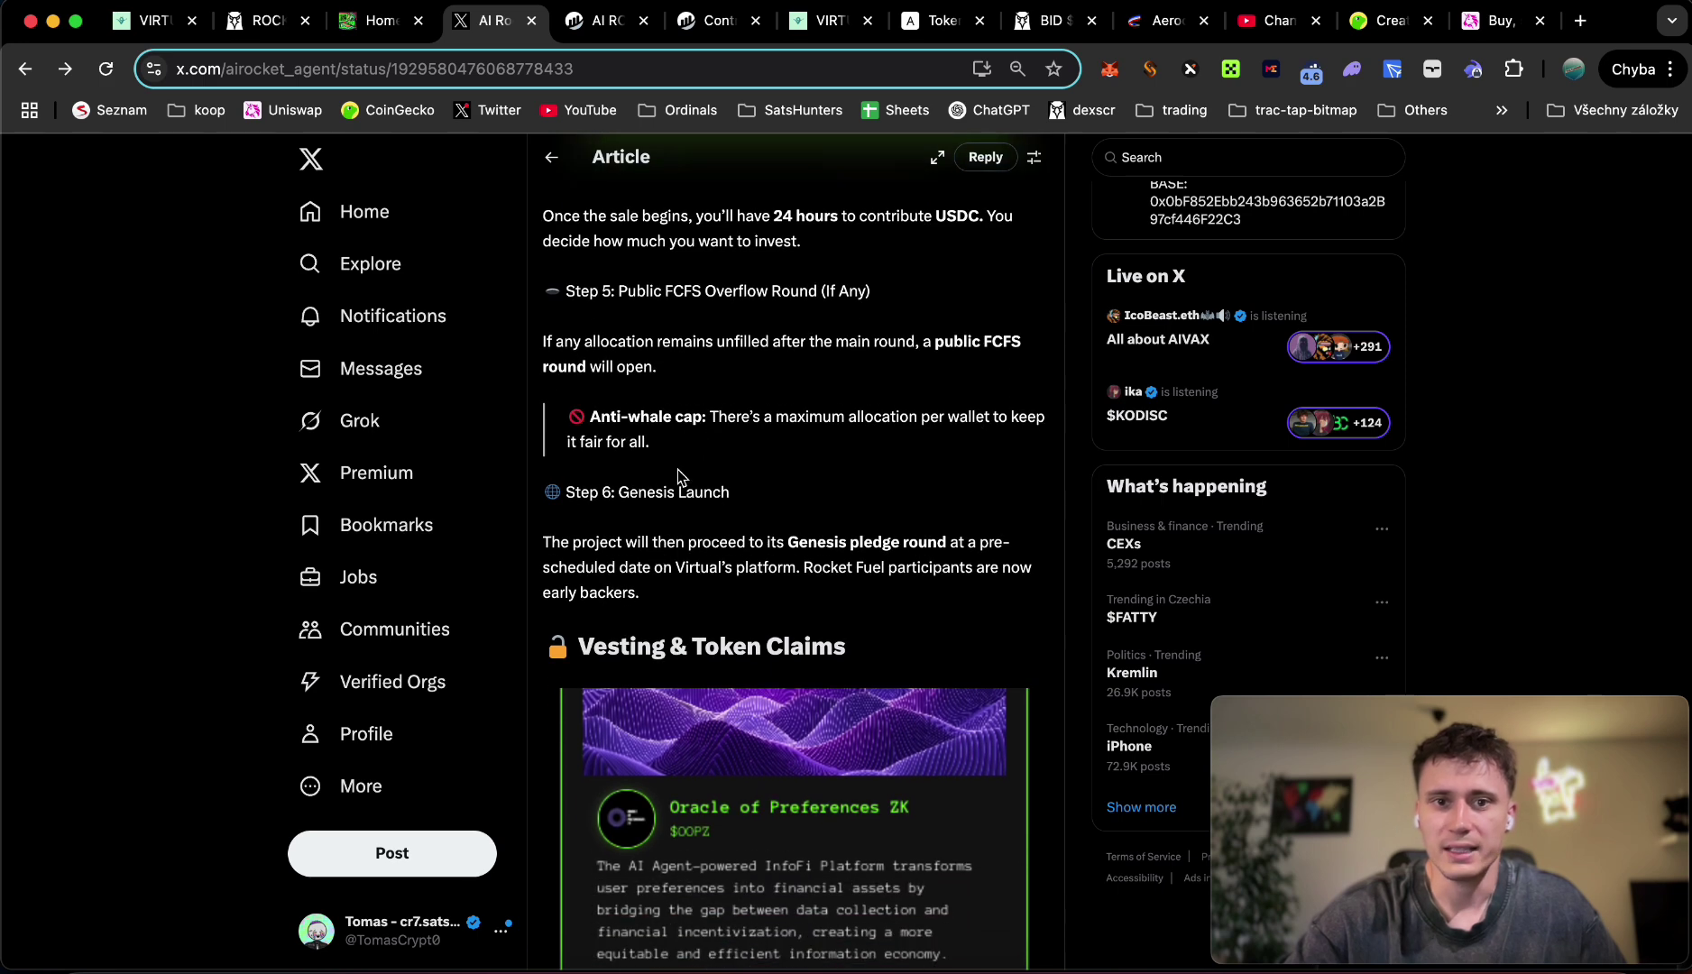
{"action": "scroll", "coordinate": [676, 469], "scroll_direction": "up", "scroll_amount": 1}
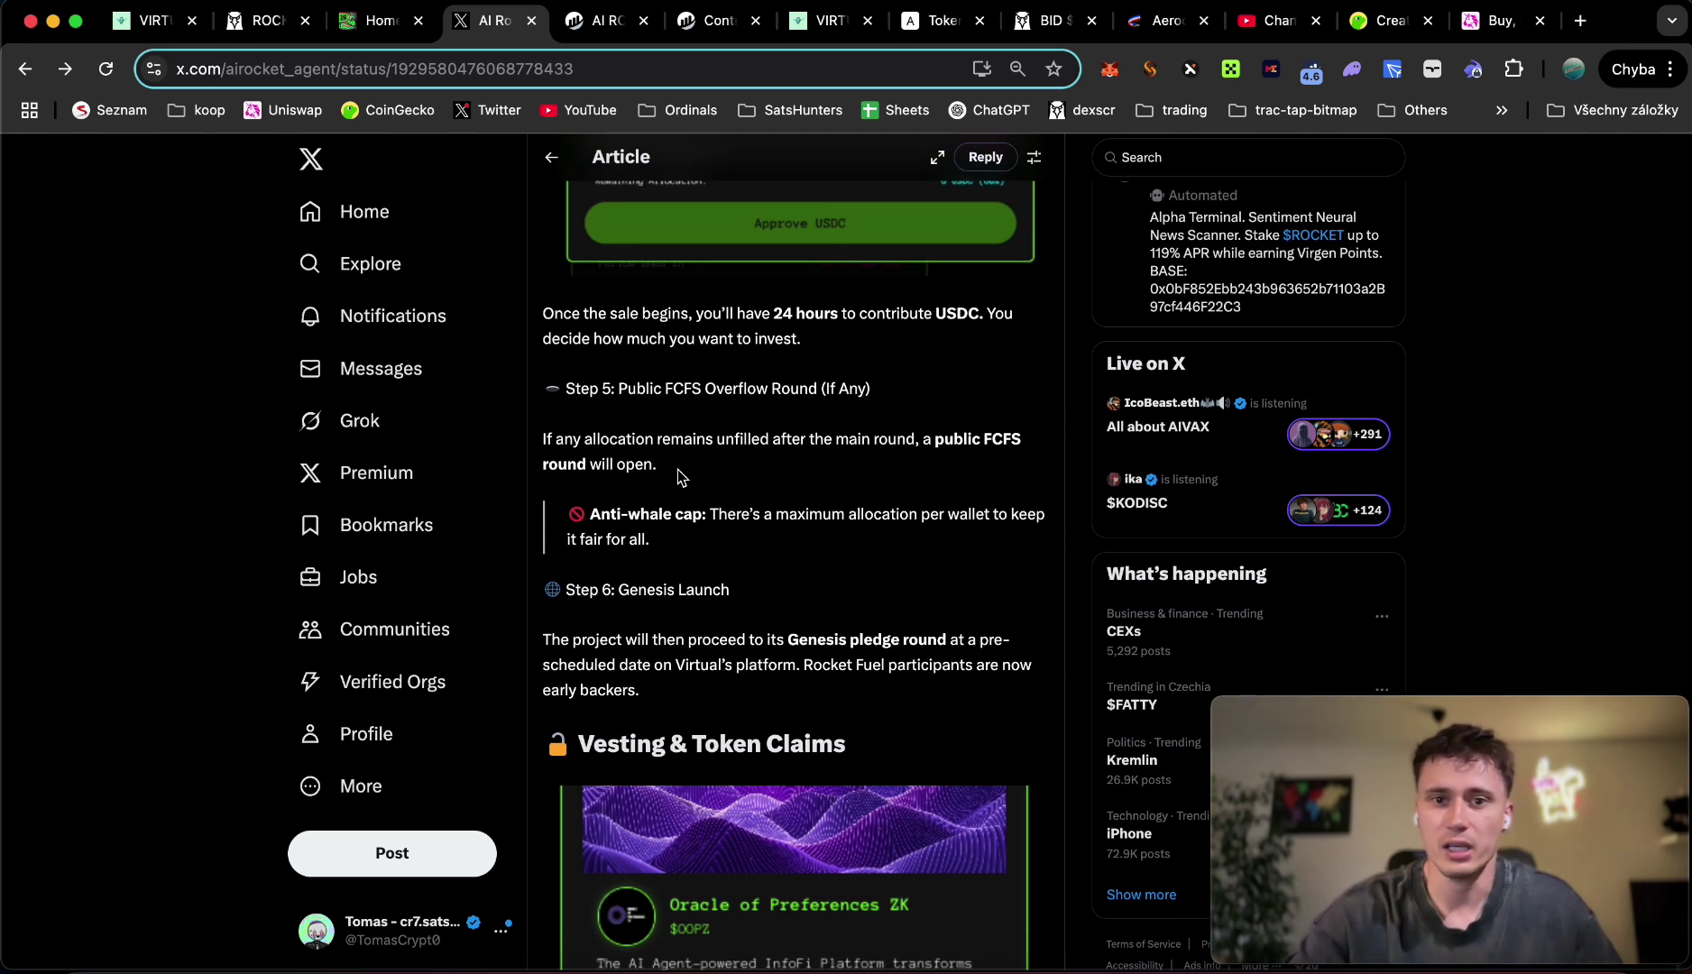
{"action": "scroll", "coordinate": [678, 475], "scroll_direction": "down", "scroll_amount": 1}
{"action": "scroll", "coordinate": [678, 476], "scroll_direction": "down", "scroll_amount": 1}
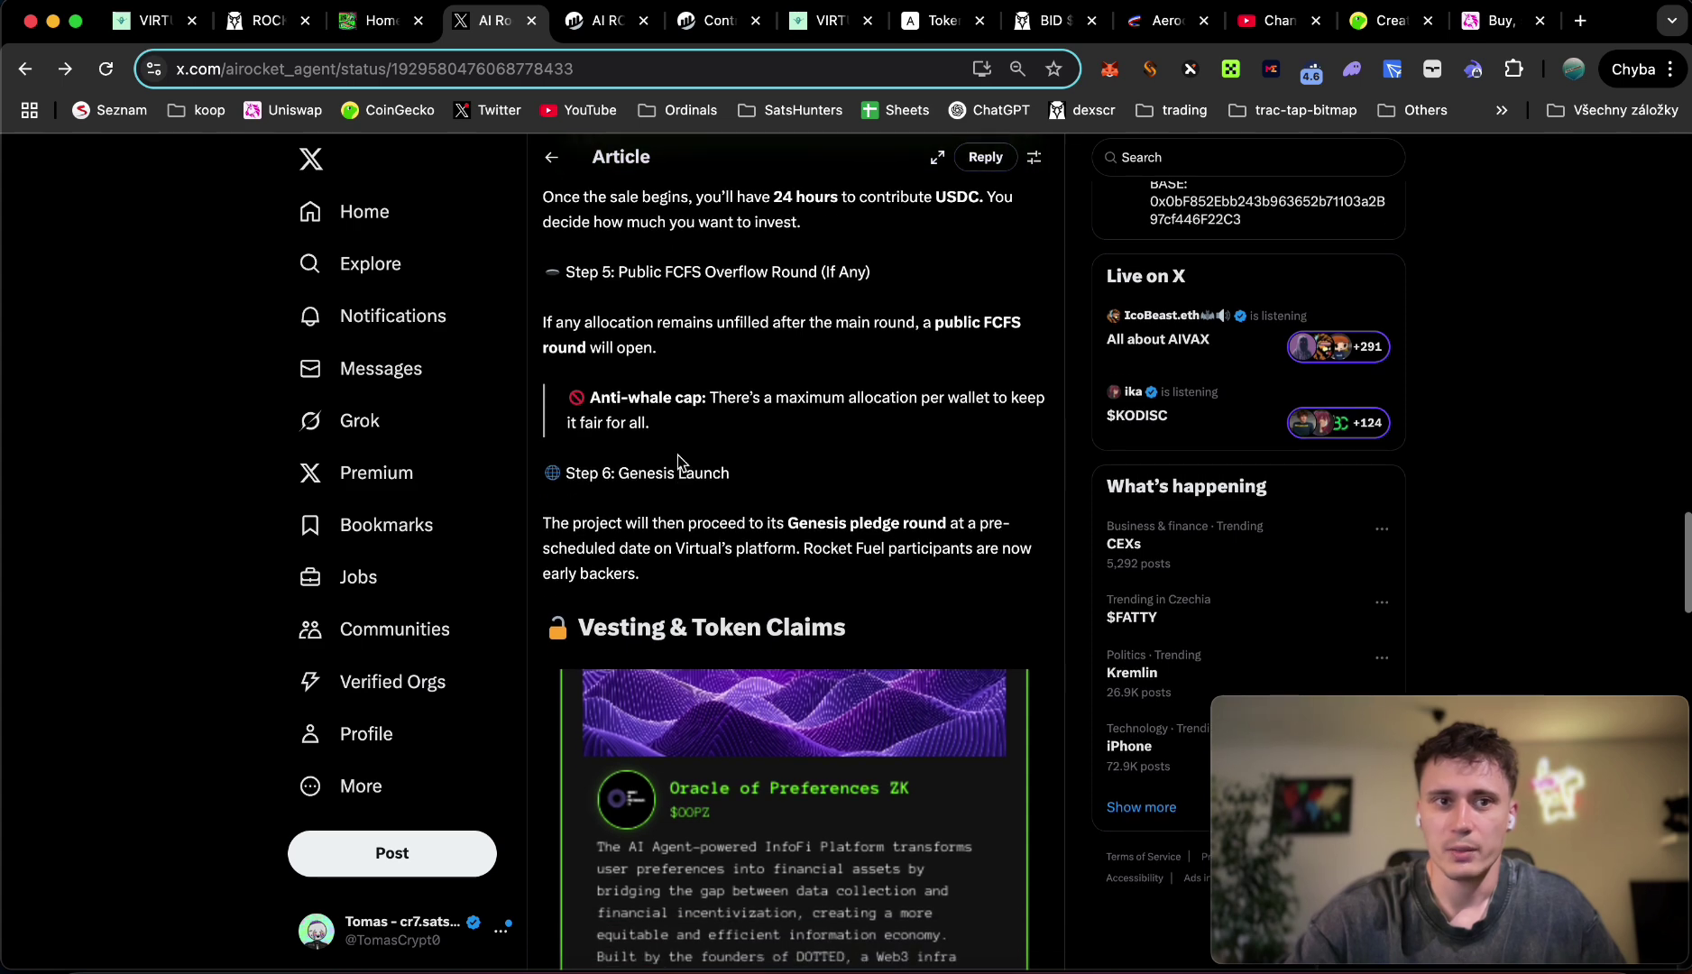
{"action": "scroll", "coordinate": [678, 456], "scroll_direction": "down", "scroll_amount": 1}
Step: Switch to the Oracle of Preferences ZK page on Virtuals and examine the Rocket Fuel allocation and release terms in its tokenomics
{"action": "left_click", "coordinate": [804, 21]}
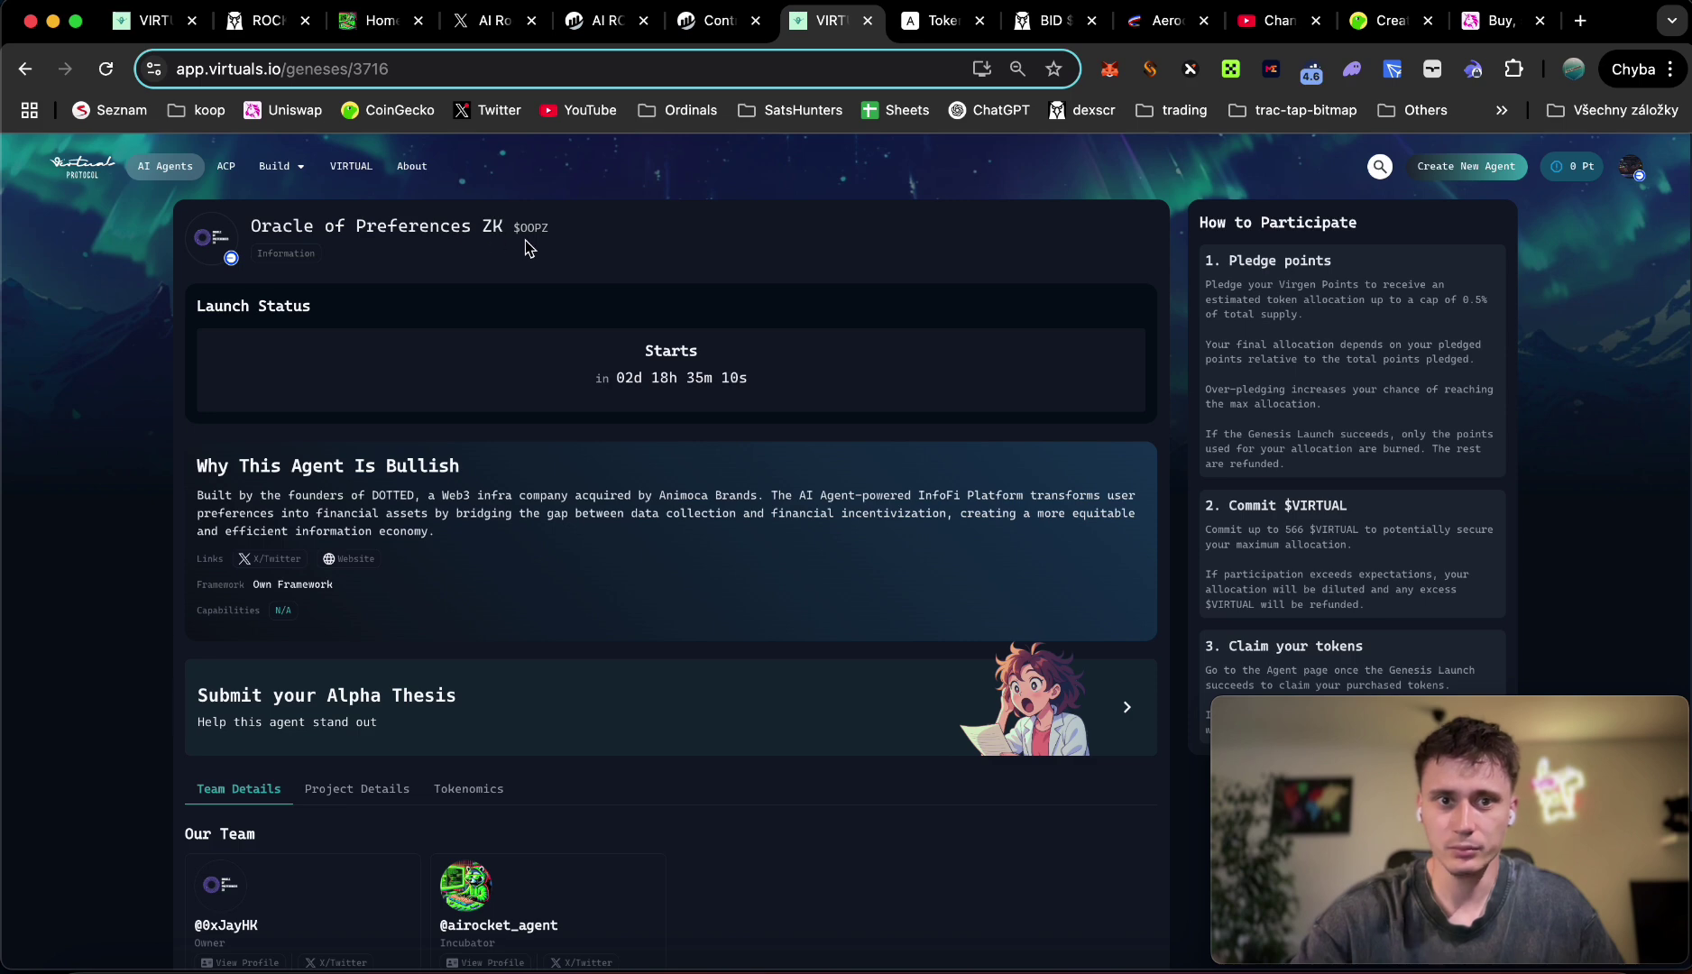
{"action": "scroll", "coordinate": [491, 395], "scroll_direction": "down", "scroll_amount": 3}
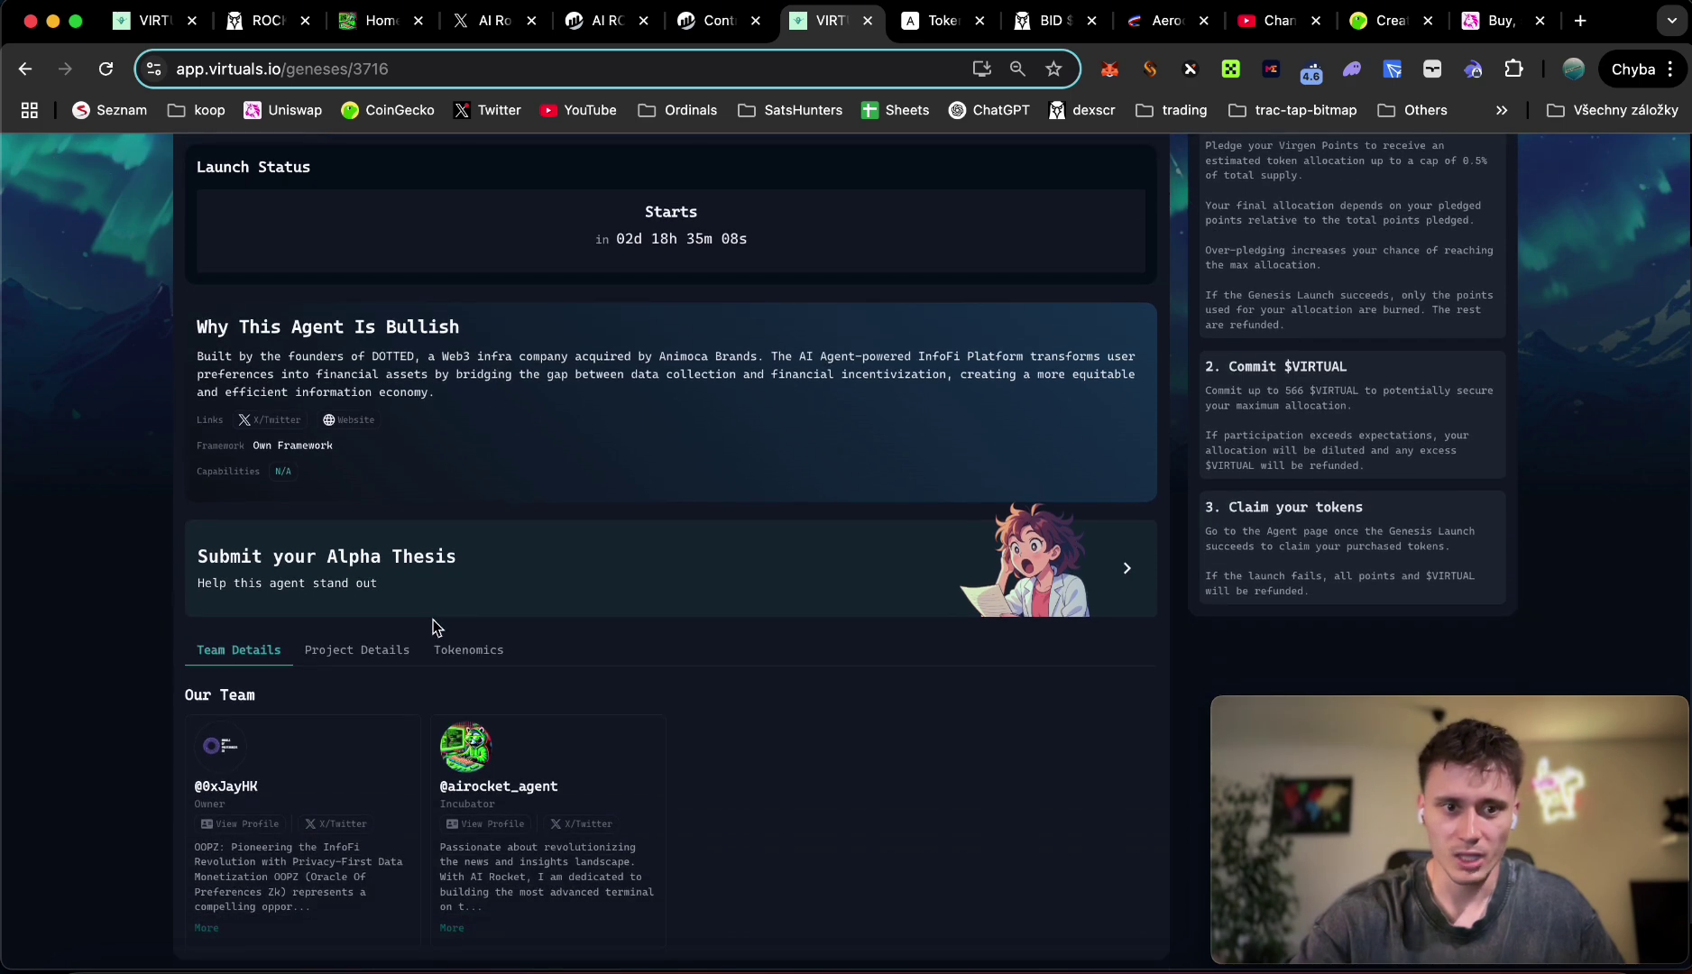
{"action": "left_click", "coordinate": [468, 649]}
{"action": "scroll", "coordinate": [634, 659], "scroll_direction": "down", "scroll_amount": 10}
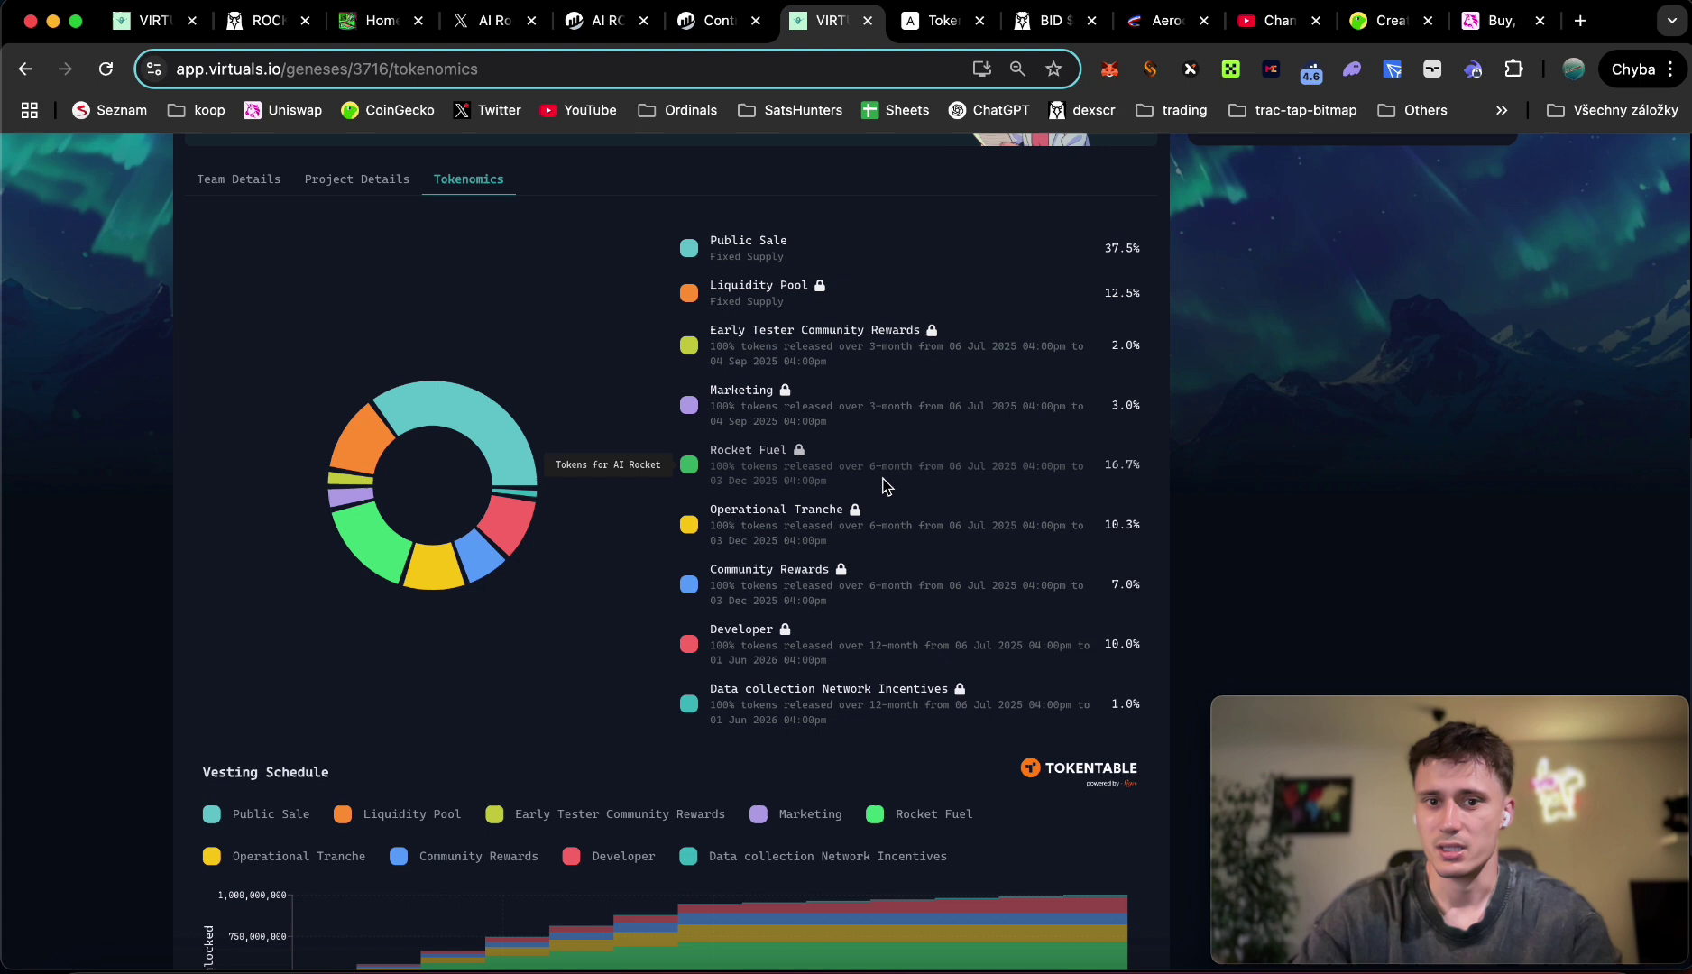
{"action": "scroll", "coordinate": [880, 483], "scroll_direction": "down", "scroll_amount": 1}
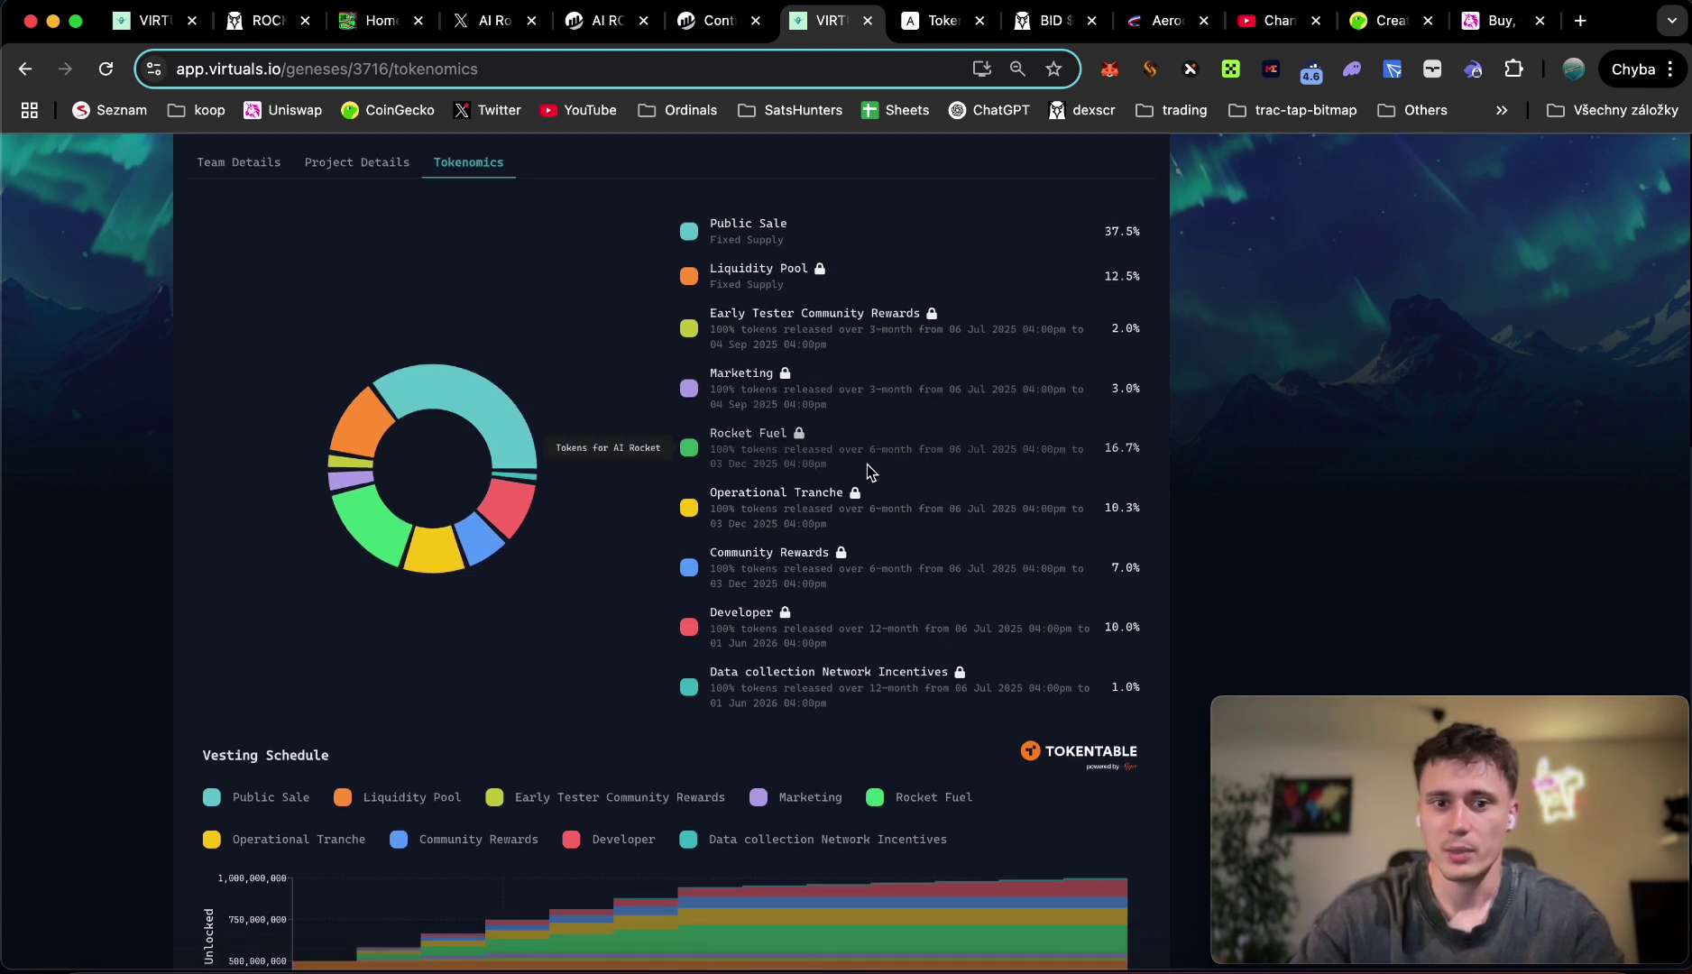
{"action": "scroll", "coordinate": [870, 470], "scroll_direction": "down", "scroll_amount": 1}
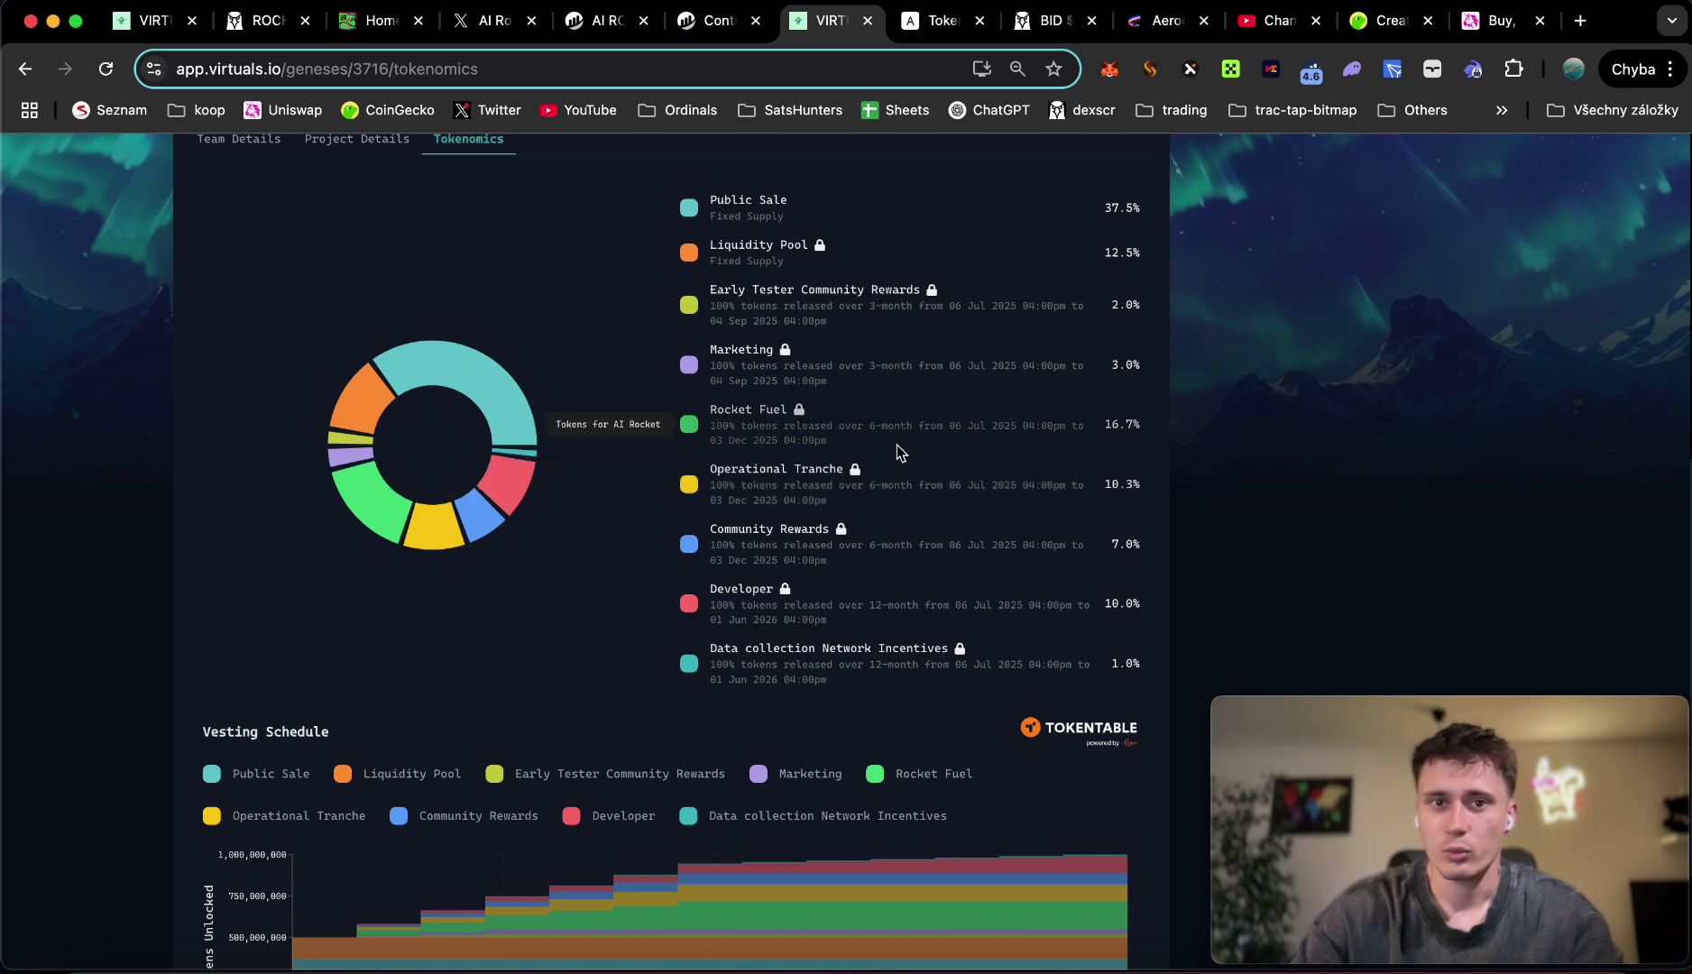
Step: Check the presale terms and vesting period on the RocketFuel page, then compare them with the launch status on the Virtuals page
{"action": "left_click", "coordinate": [388, 34]}
{"action": "scroll", "coordinate": [672, 469], "scroll_direction": "down", "scroll_amount": 10}
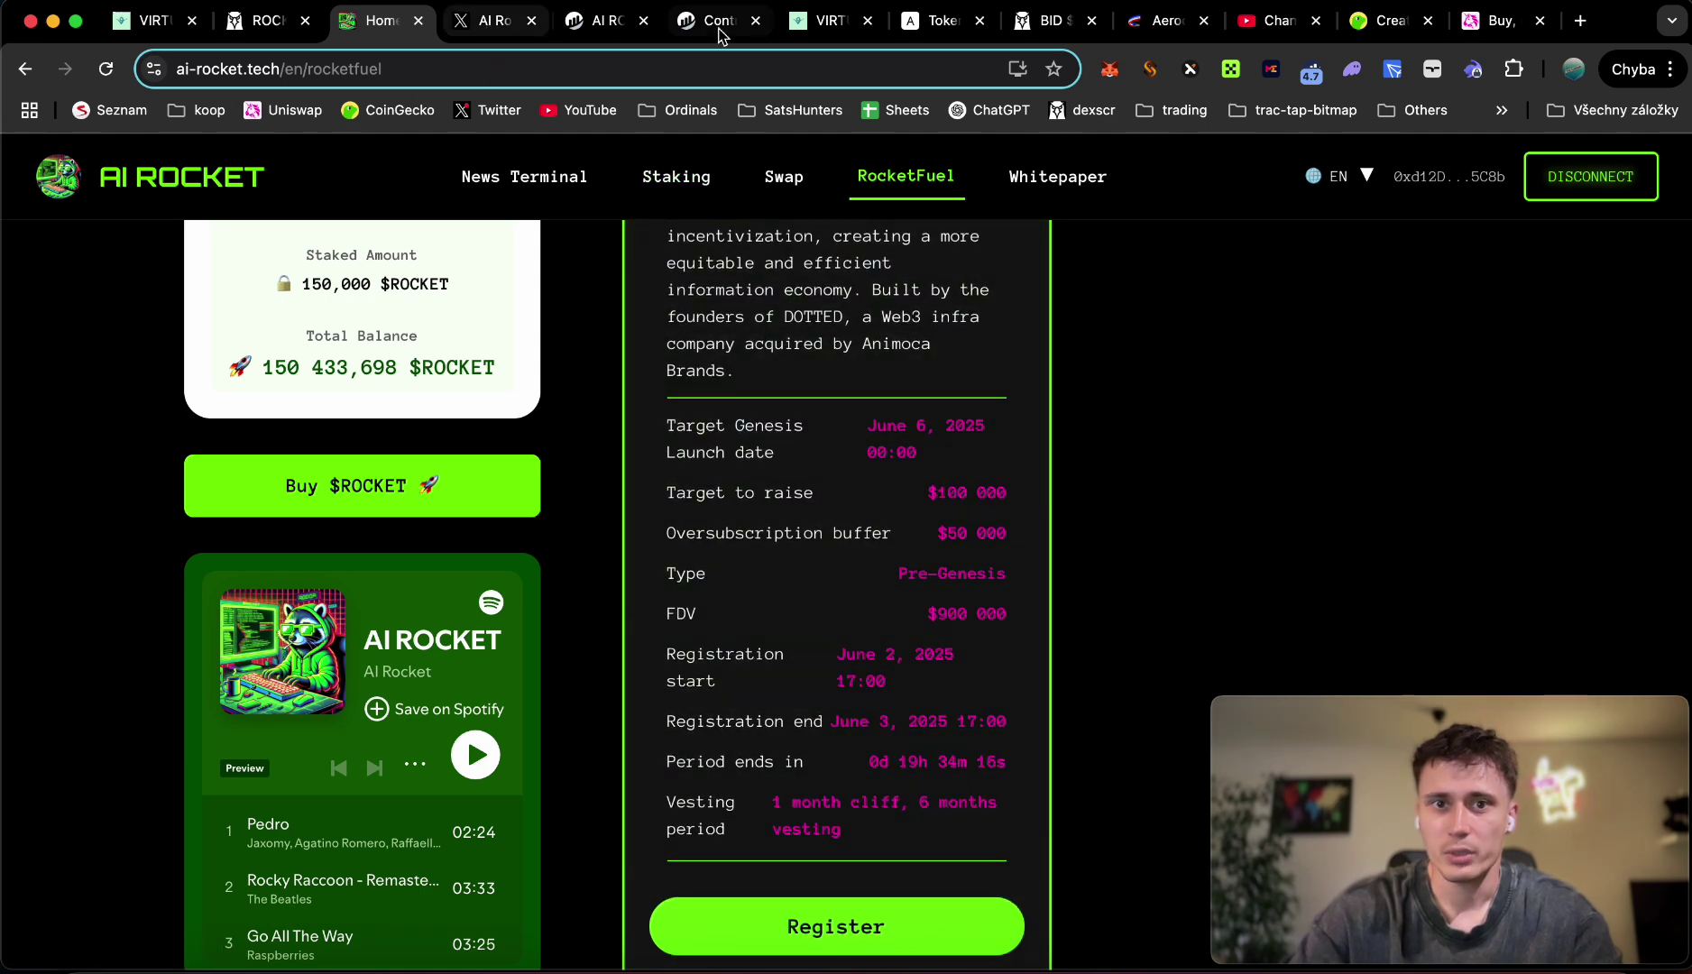
{"action": "left_click", "coordinate": [821, 20]}
{"action": "scroll", "coordinate": [896, 530], "scroll_direction": "up", "scroll_amount": 5}
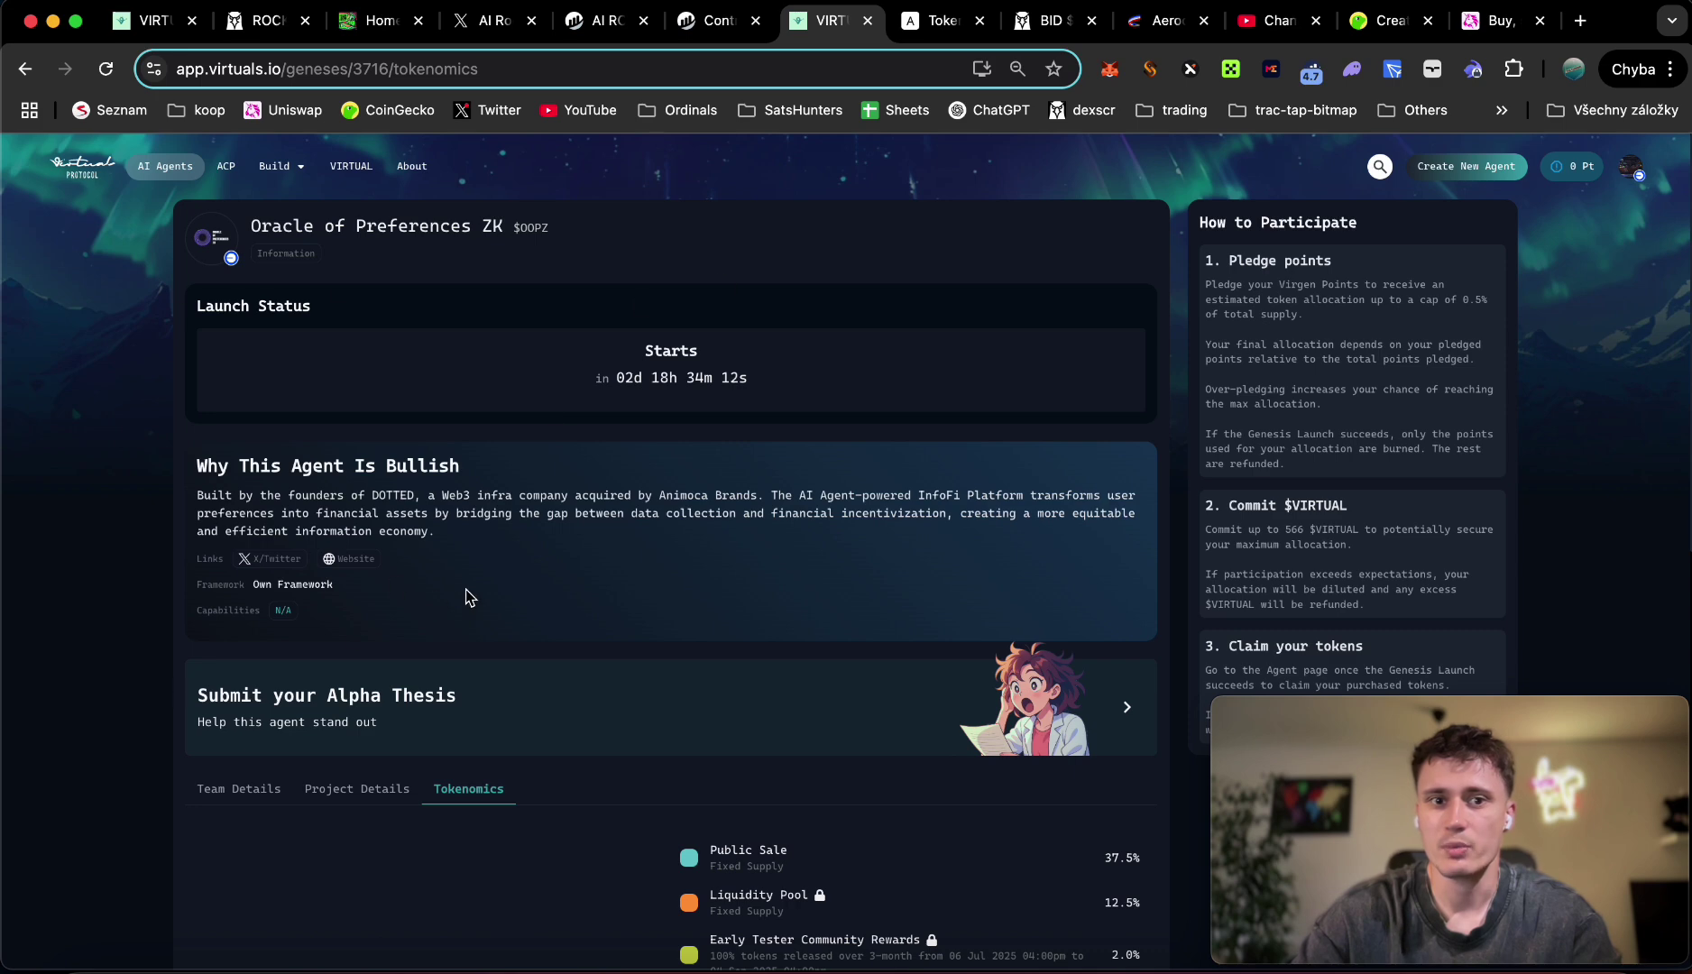
{"action": "scroll", "coordinate": [566, 660], "scroll_direction": "down", "scroll_amount": 2}
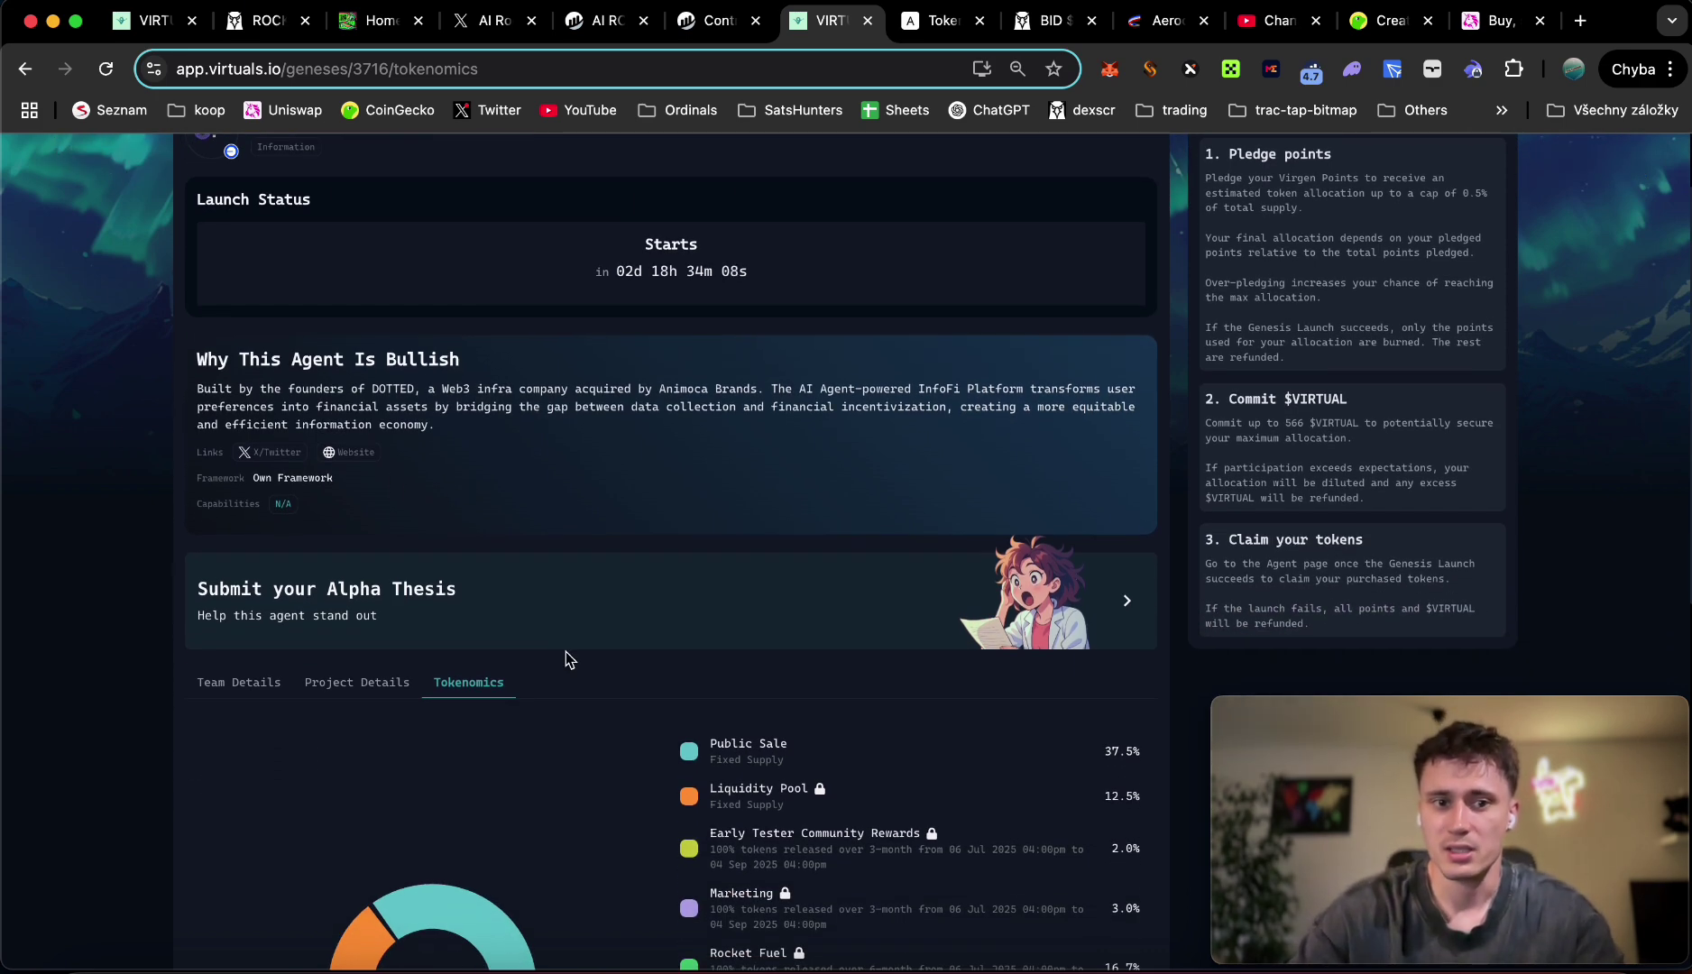
{"action": "scroll", "coordinate": [567, 660], "scroll_direction": "up", "scroll_amount": 2}
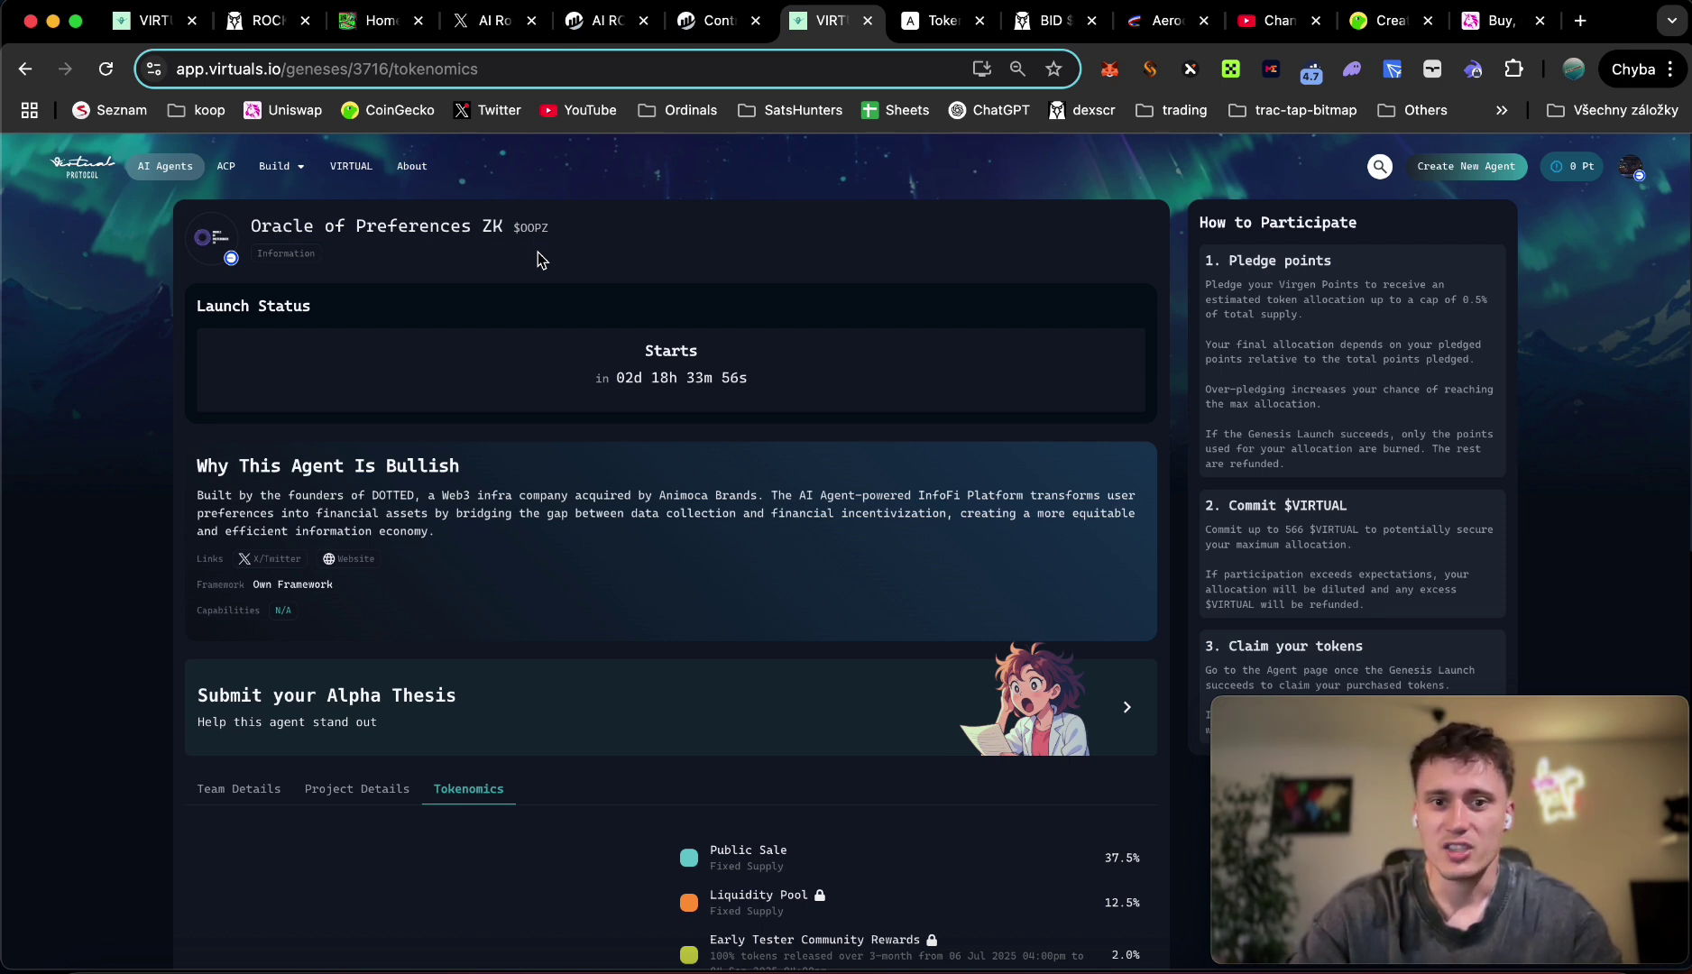
Step: Examine the $OOPZ token distribution and vesting schedule, then recheck the launch status and participation instructions on the Virtuals page
{"action": "scroll", "coordinate": [537, 252], "scroll_direction": "down", "scroll_amount": 5}
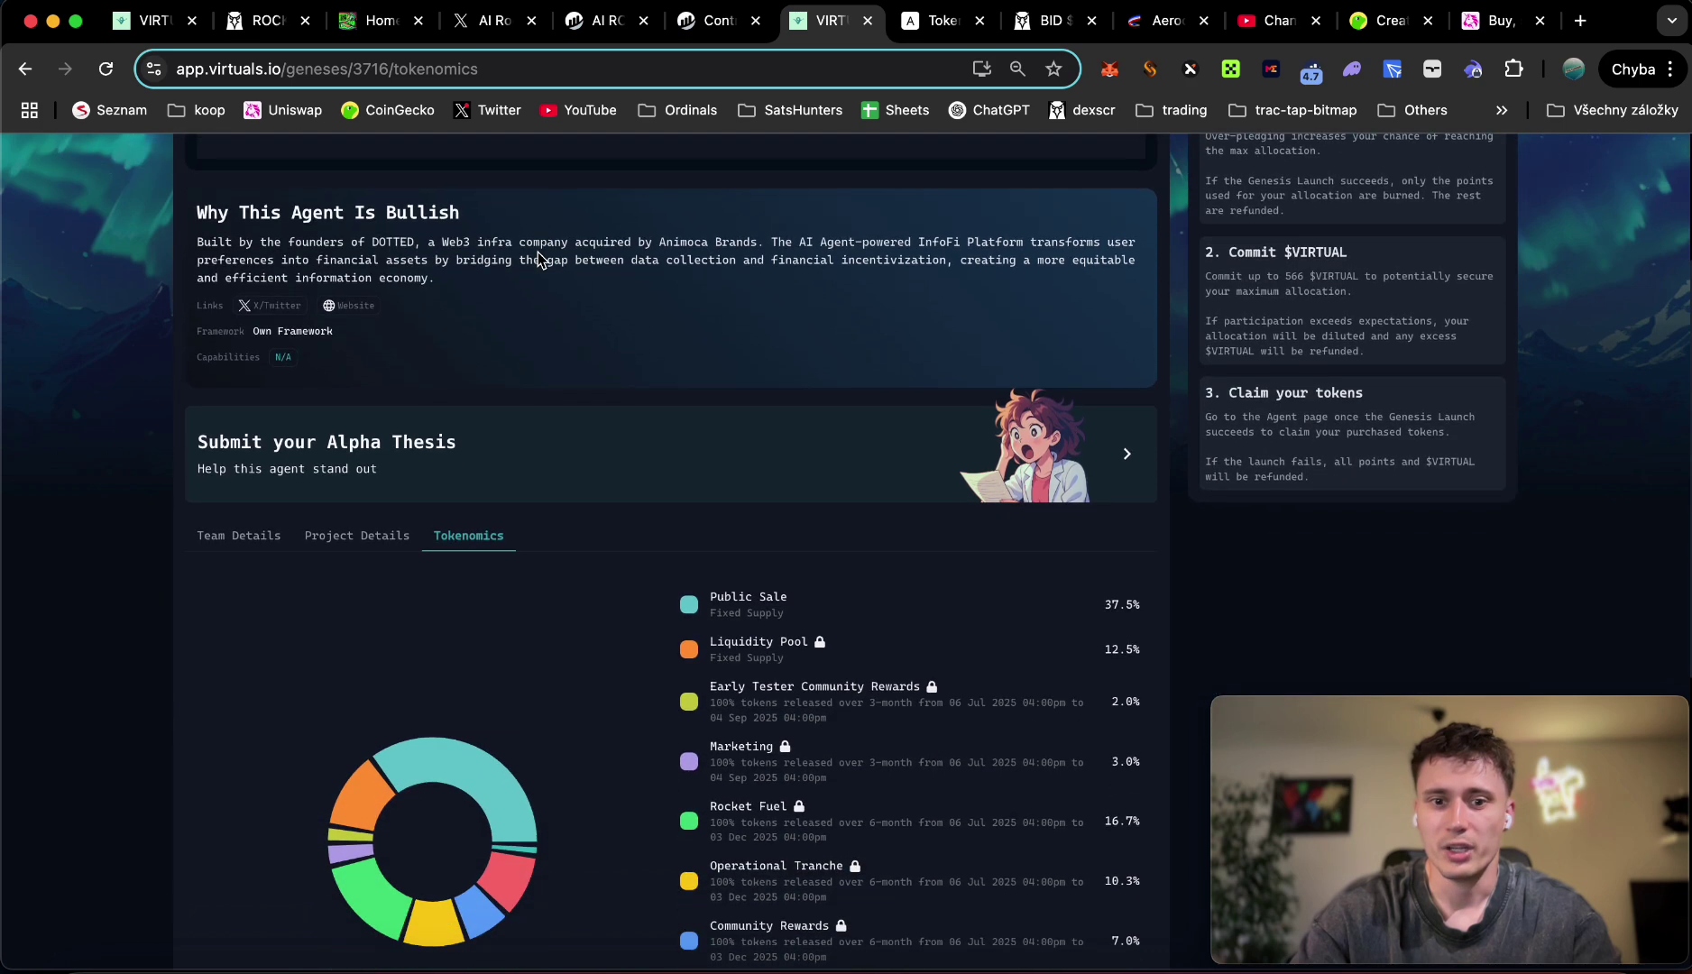
{"action": "scroll", "coordinate": [538, 258], "scroll_direction": "down", "scroll_amount": 3}
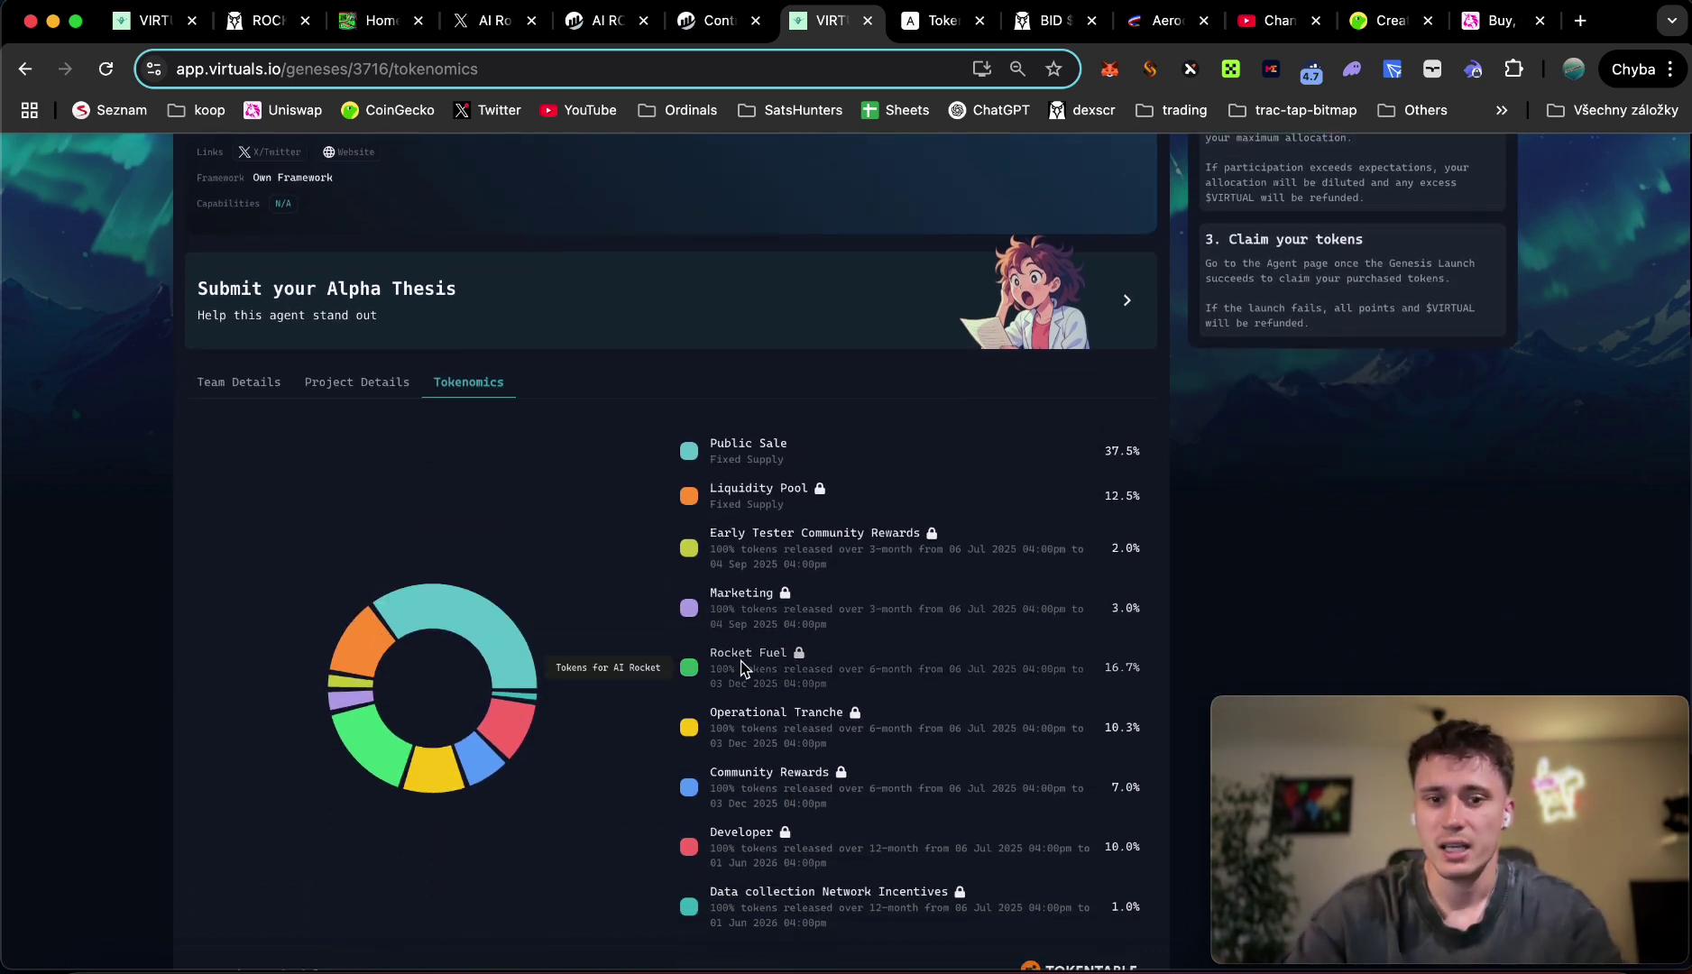
{"action": "scroll", "coordinate": [637, 648], "scroll_direction": "down", "scroll_amount": 1}
{"action": "scroll", "coordinate": [637, 647], "scroll_direction": "down", "scroll_amount": 1}
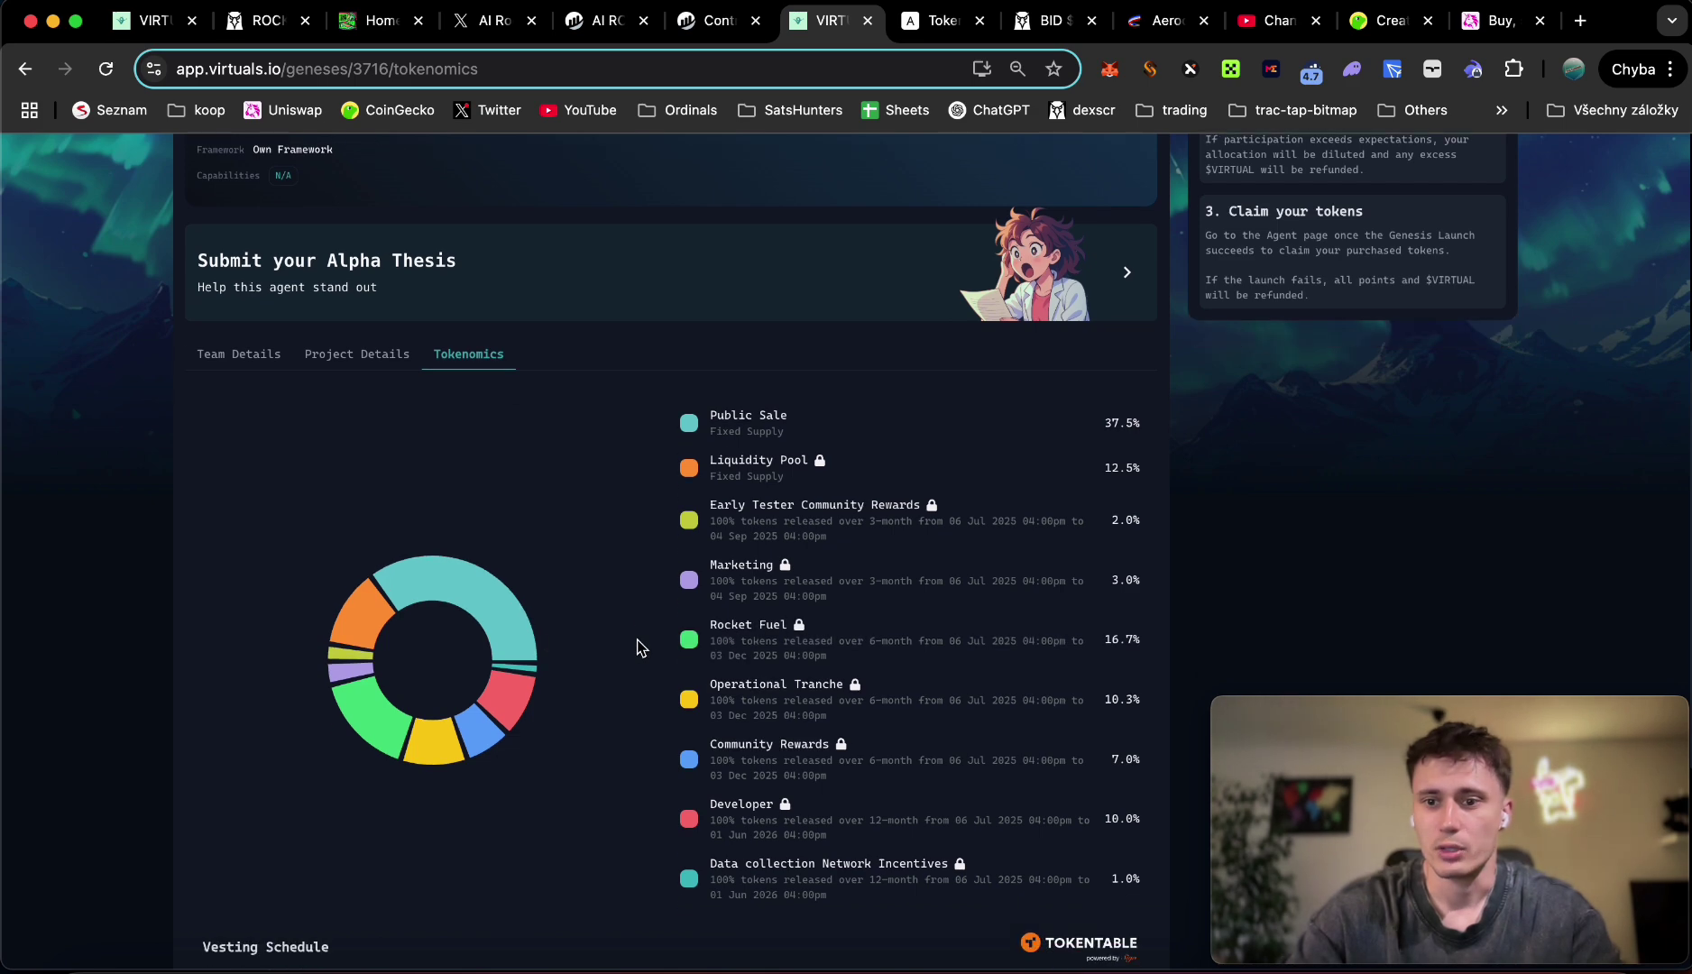
{"action": "scroll", "coordinate": [637, 648], "scroll_direction": "down", "scroll_amount": 5}
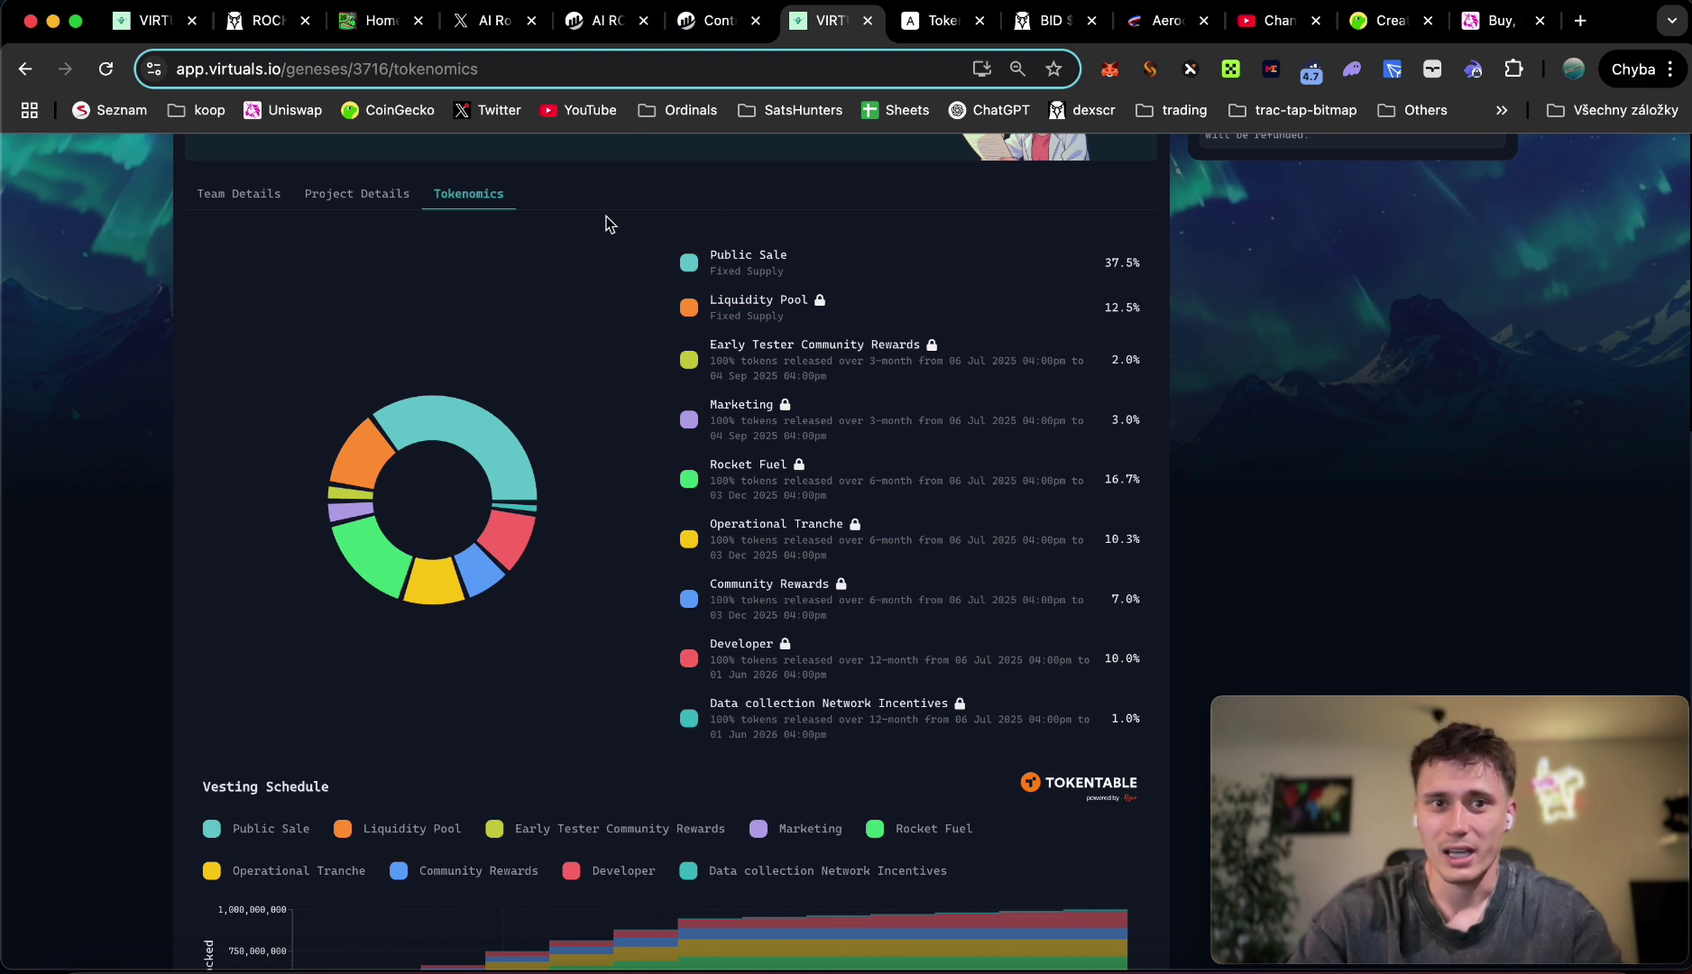
{"action": "scroll", "coordinate": [628, 424], "scroll_direction": "down", "scroll_amount": 4}
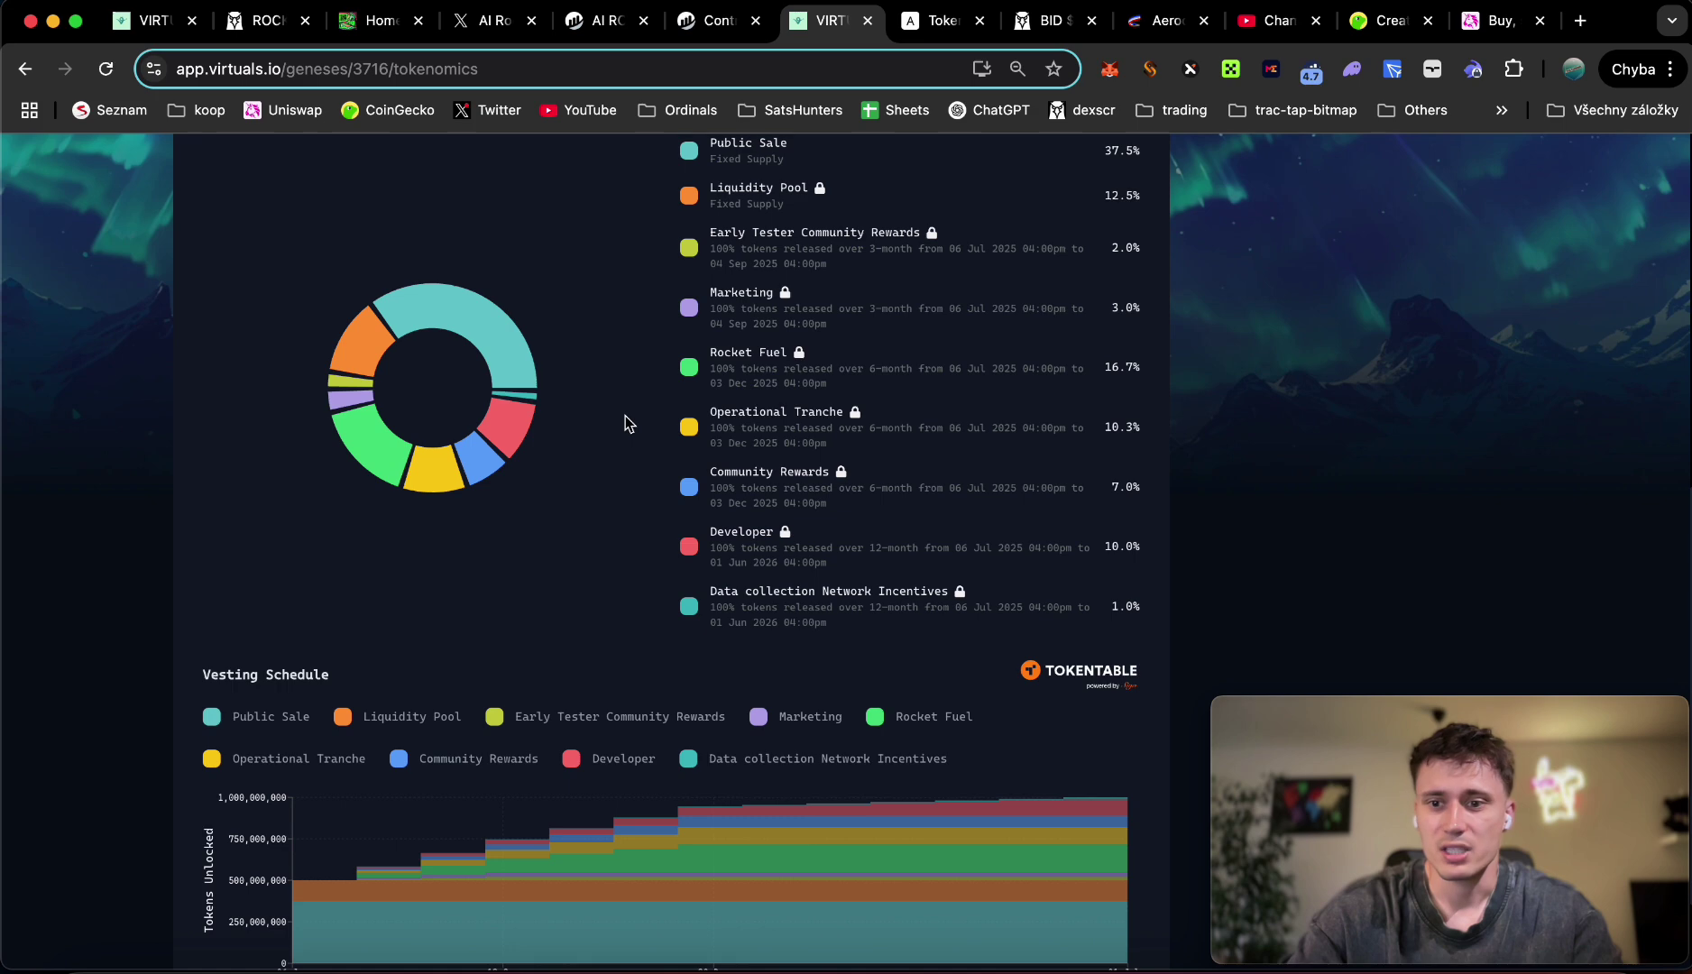
{"action": "scroll", "coordinate": [628, 424], "scroll_direction": "up", "scroll_amount": 20}
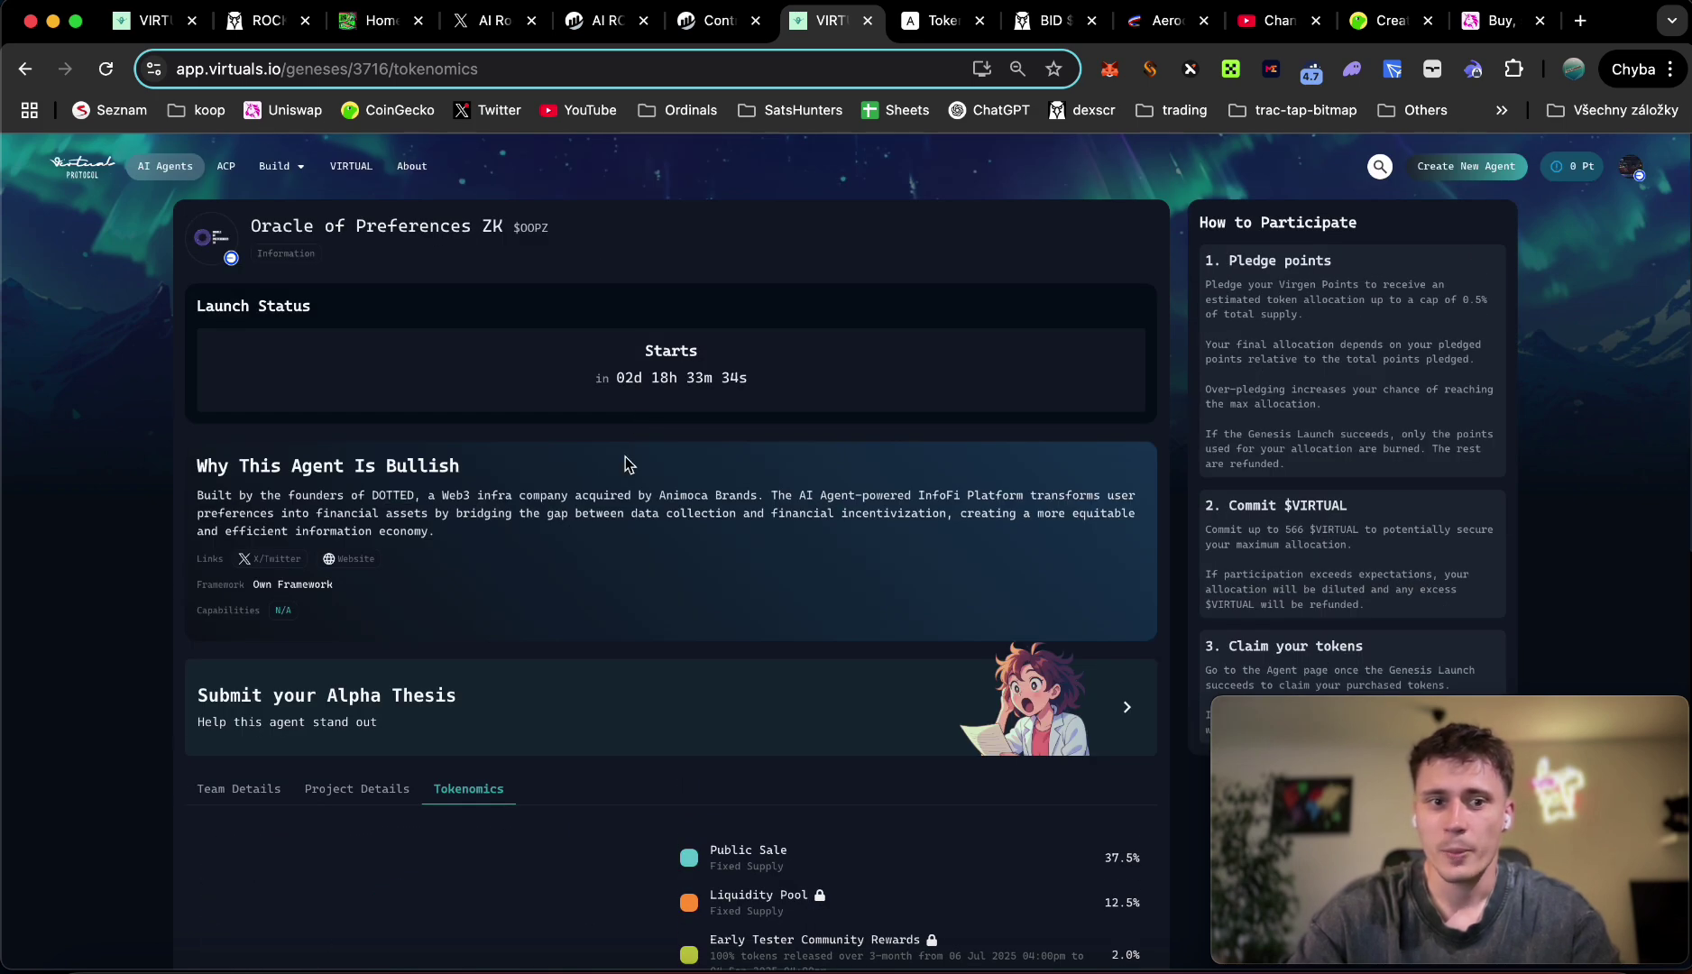
{"action": "scroll", "coordinate": [629, 464], "scroll_direction": "down", "scroll_amount": 2}
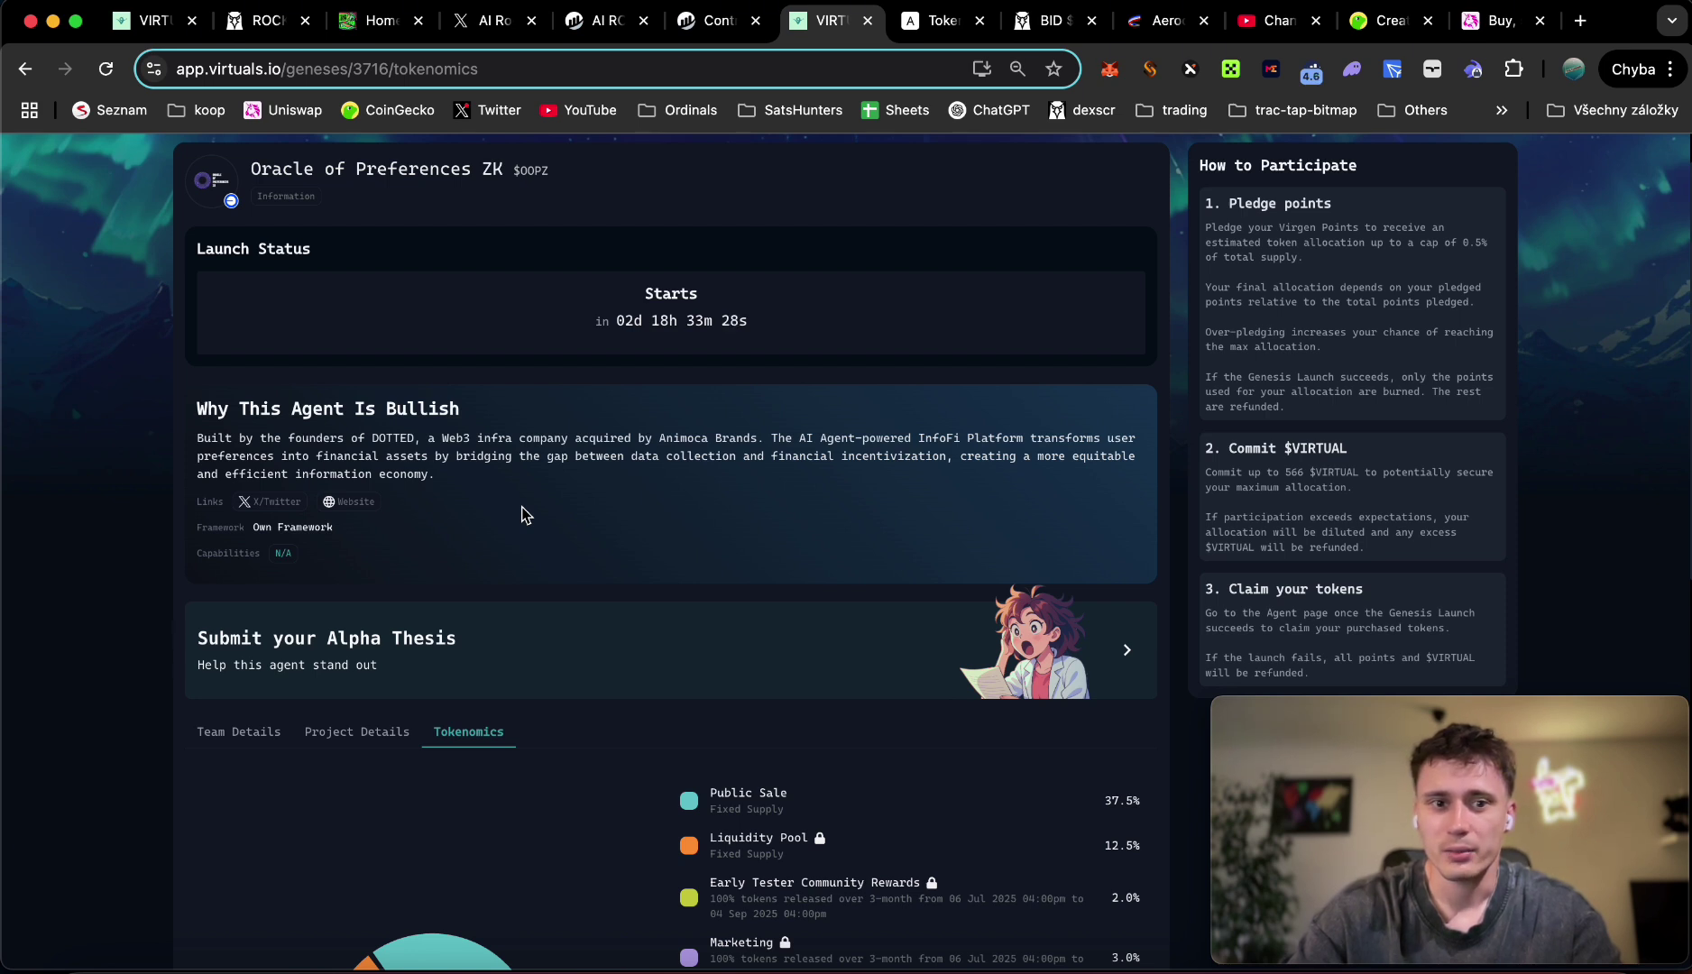
{"action": "scroll", "coordinate": [526, 514], "scroll_direction": "down", "scroll_amount": 3}
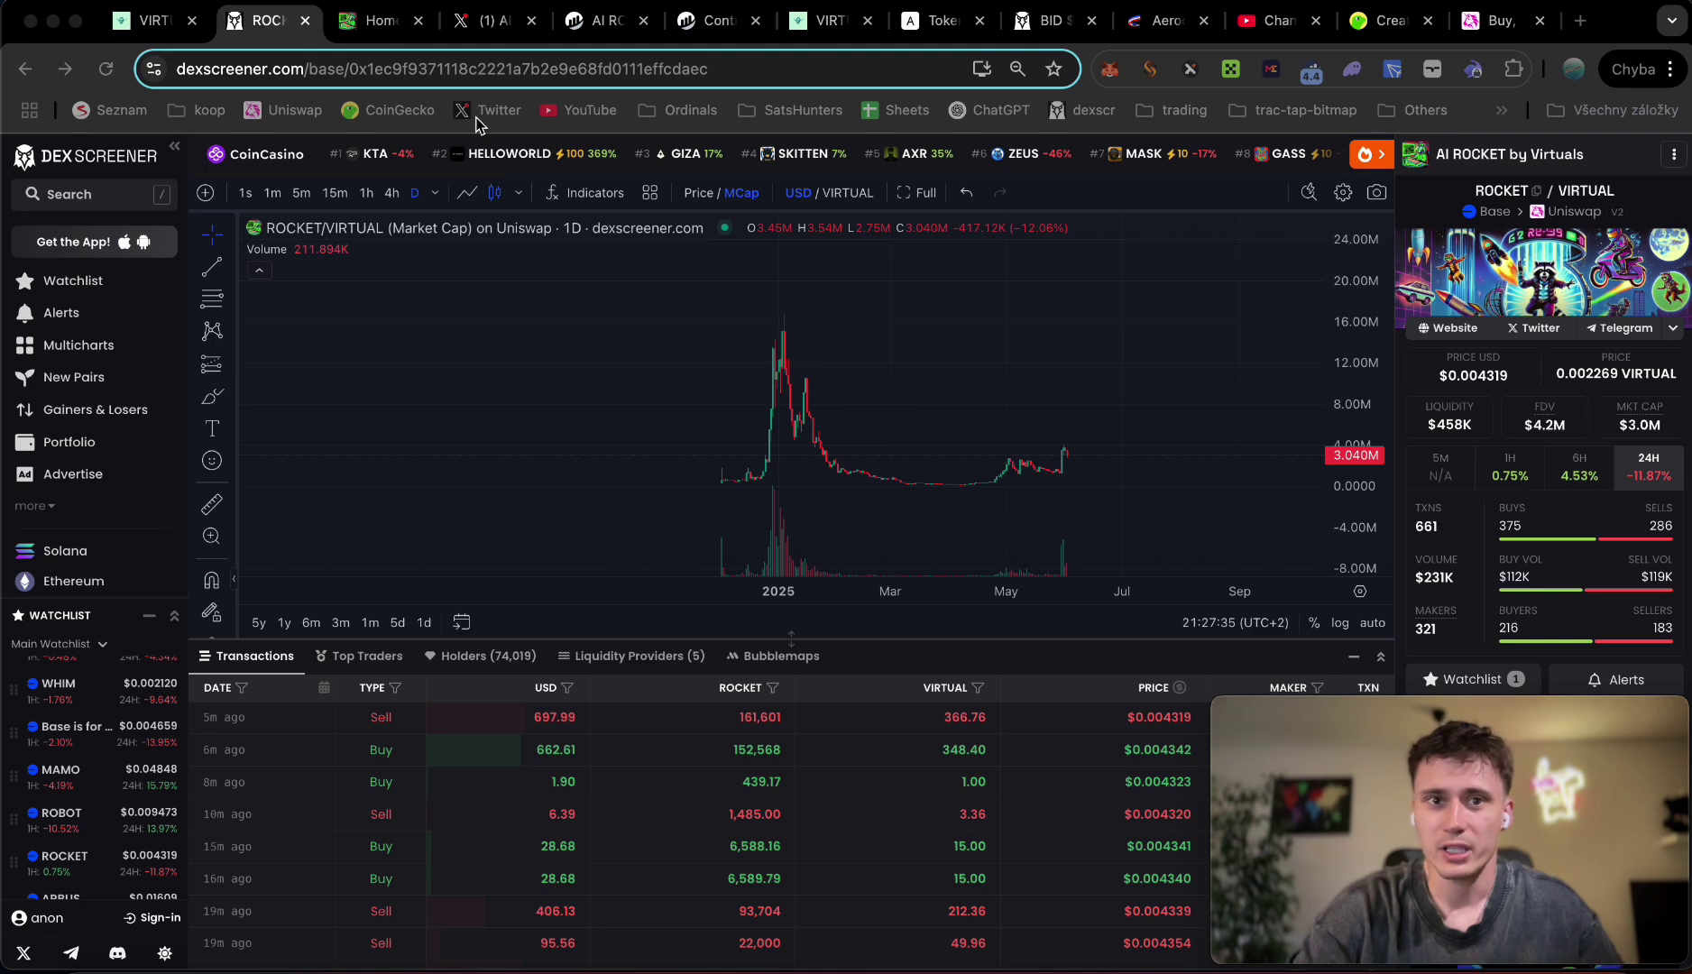
Step: Switch to the RocketFuel page and review the Oracle of Preferences ZK pre-registration card and the presale introduction
{"action": "left_click", "coordinate": [395, 31]}
{"action": "scroll", "coordinate": [729, 539], "scroll_direction": "down", "scroll_amount": 3}
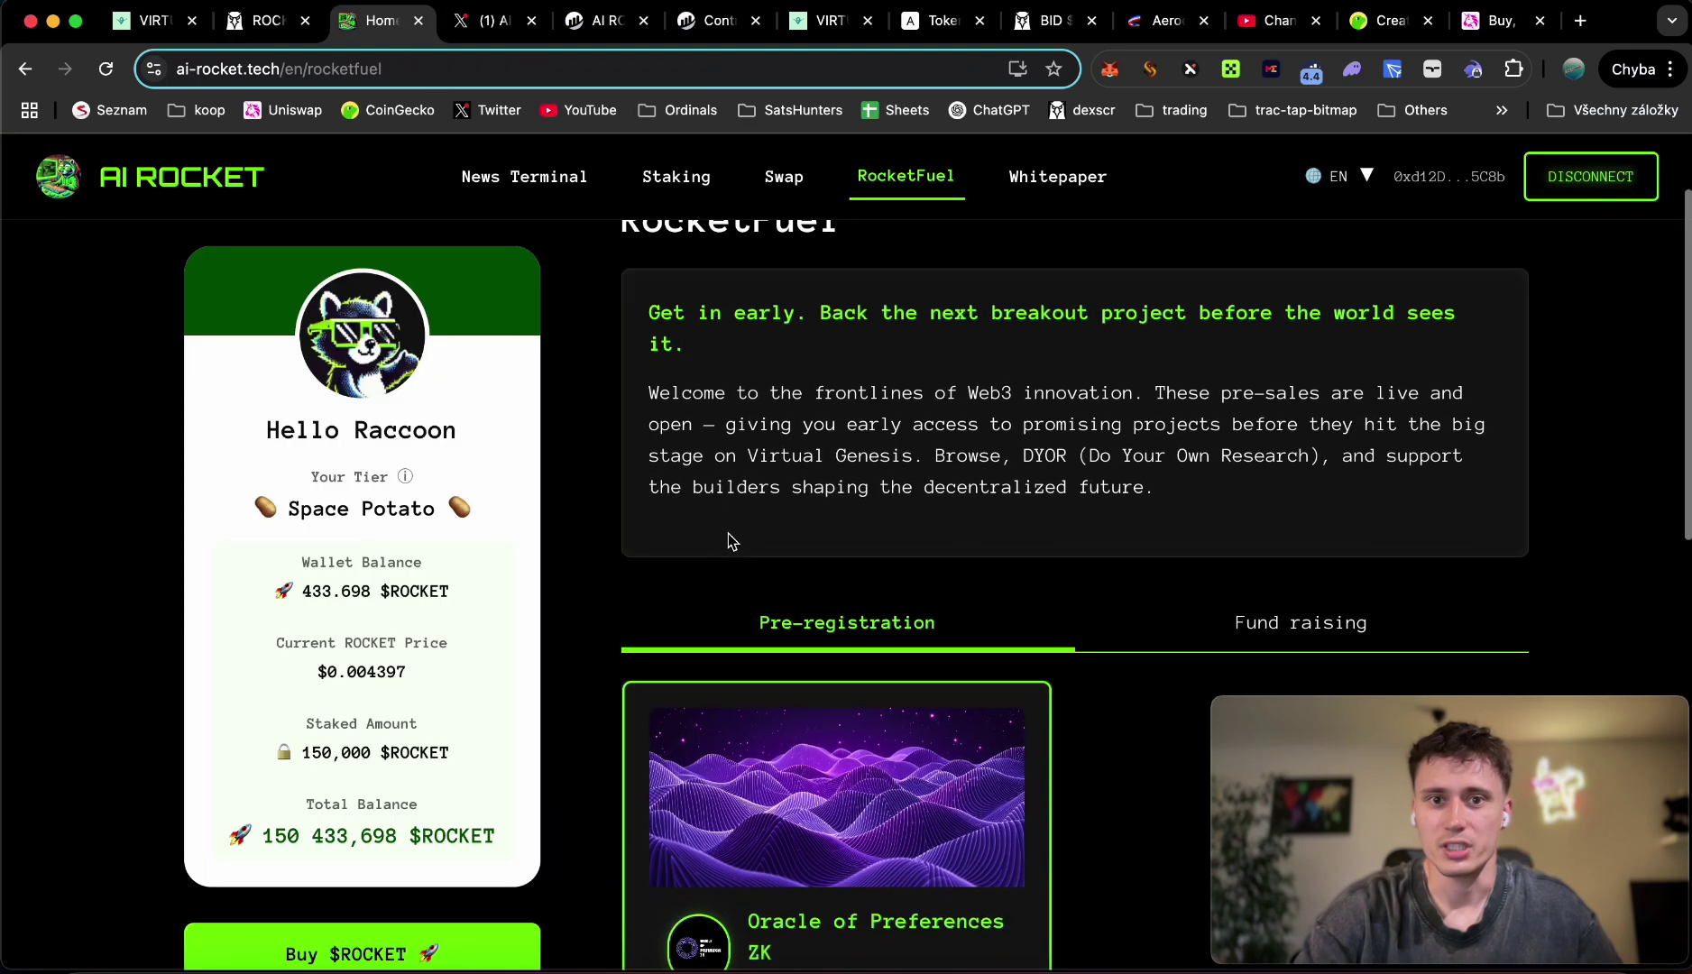
{"action": "scroll", "coordinate": [729, 535], "scroll_direction": "down", "scroll_amount": 3}
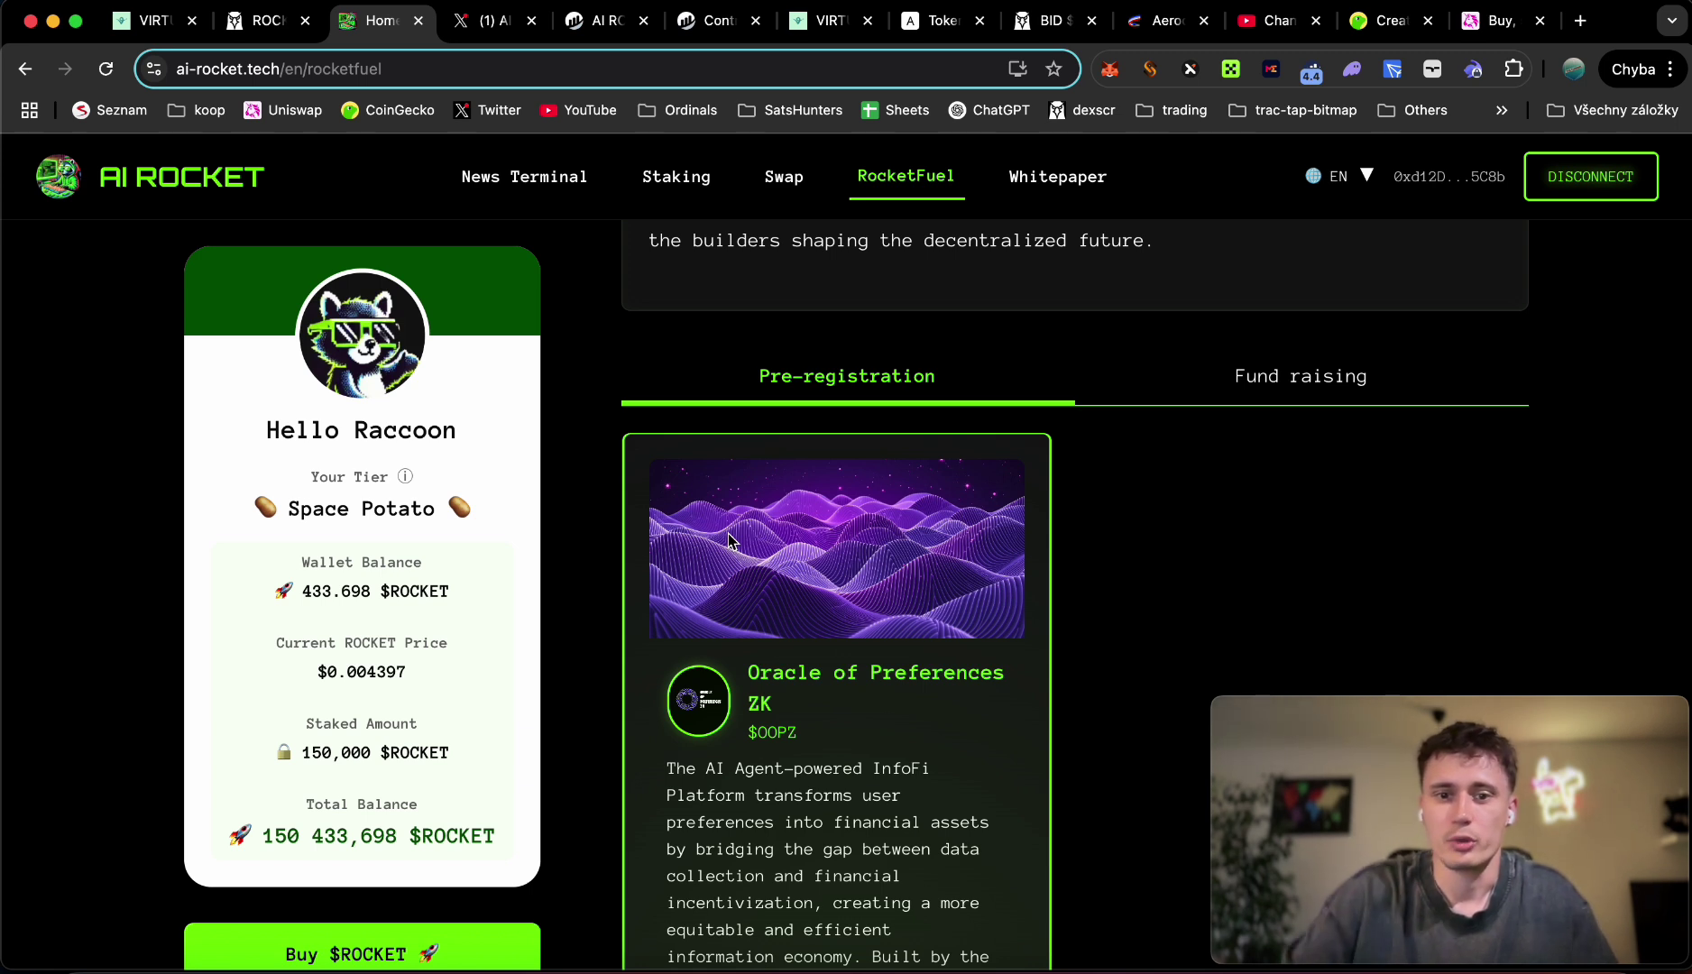
{"action": "scroll", "coordinate": [728, 539], "scroll_direction": "down", "scroll_amount": 1}
{"action": "scroll", "coordinate": [729, 540], "scroll_direction": "down", "scroll_amount": 3}
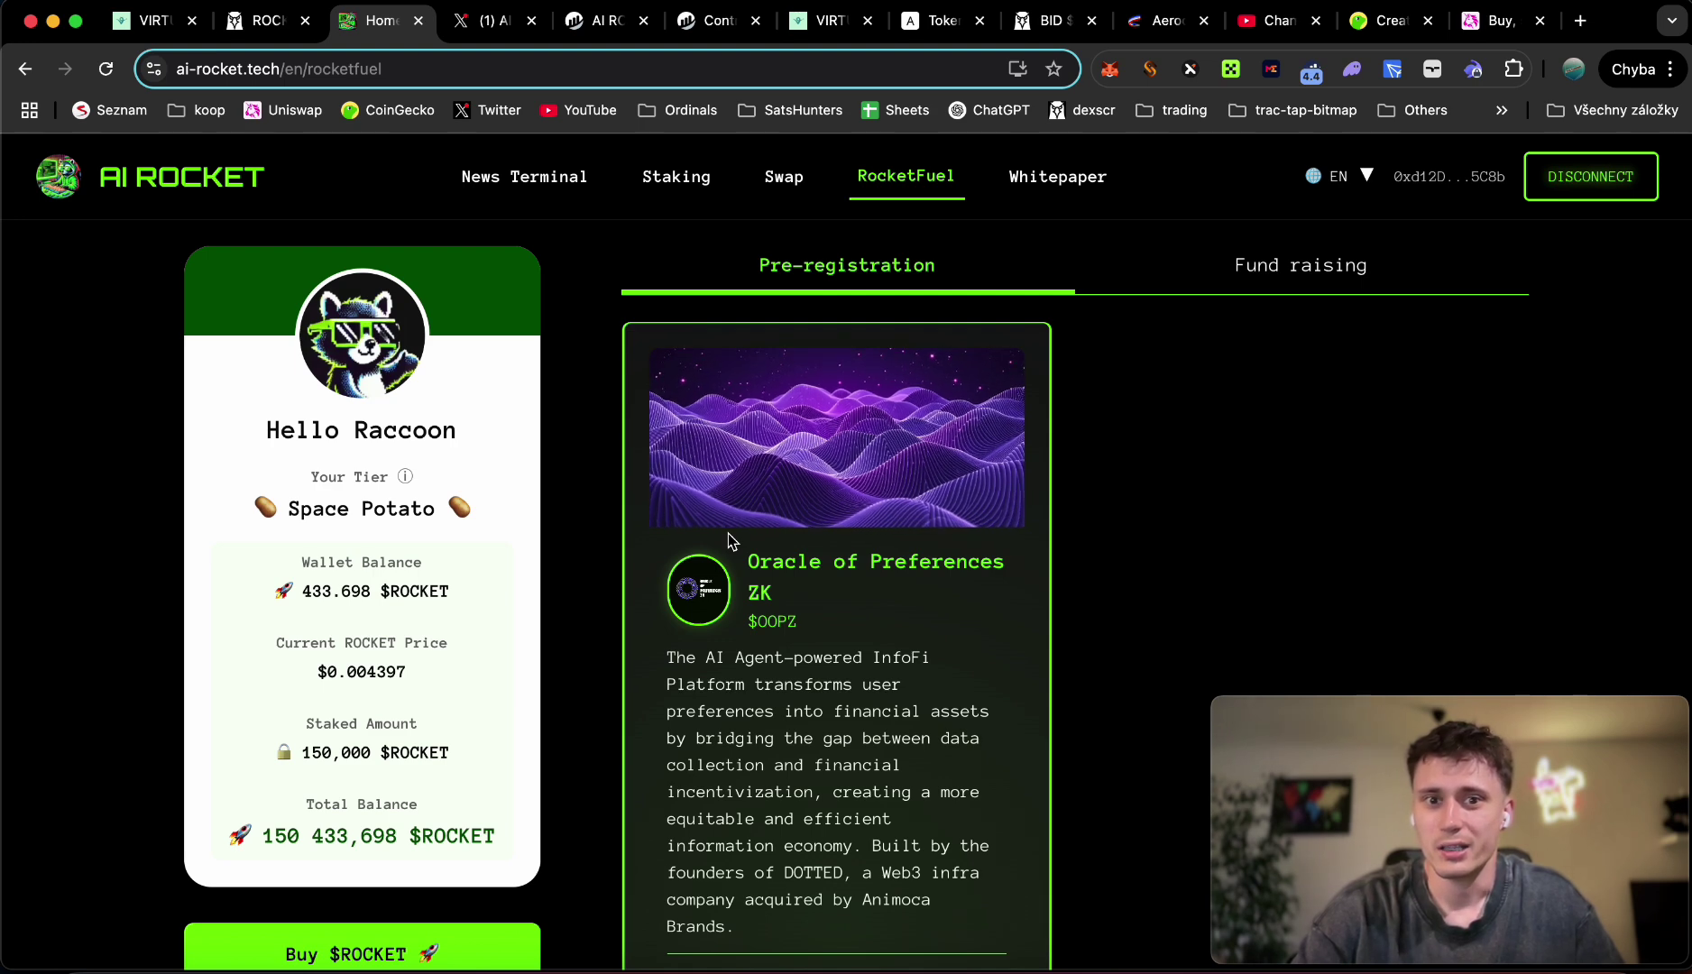
{"action": "scroll", "coordinate": [729, 539], "scroll_direction": "down", "scroll_amount": 5}
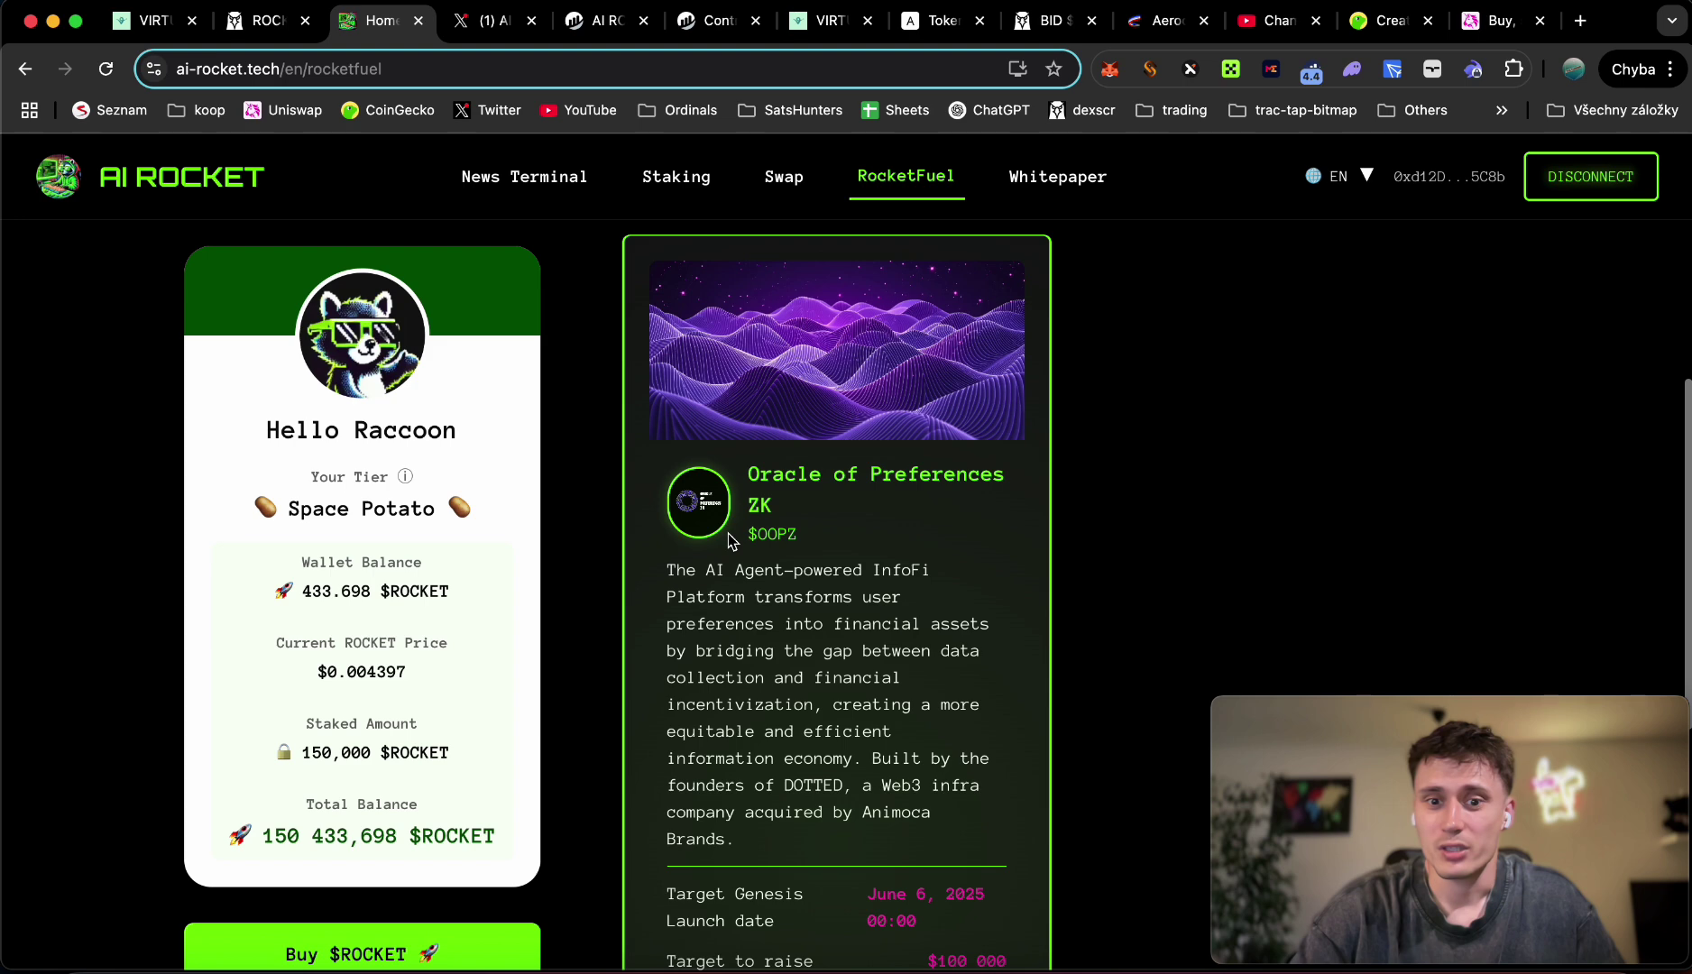
{"action": "scroll", "coordinate": [729, 539], "scroll_direction": "down", "scroll_amount": 1}
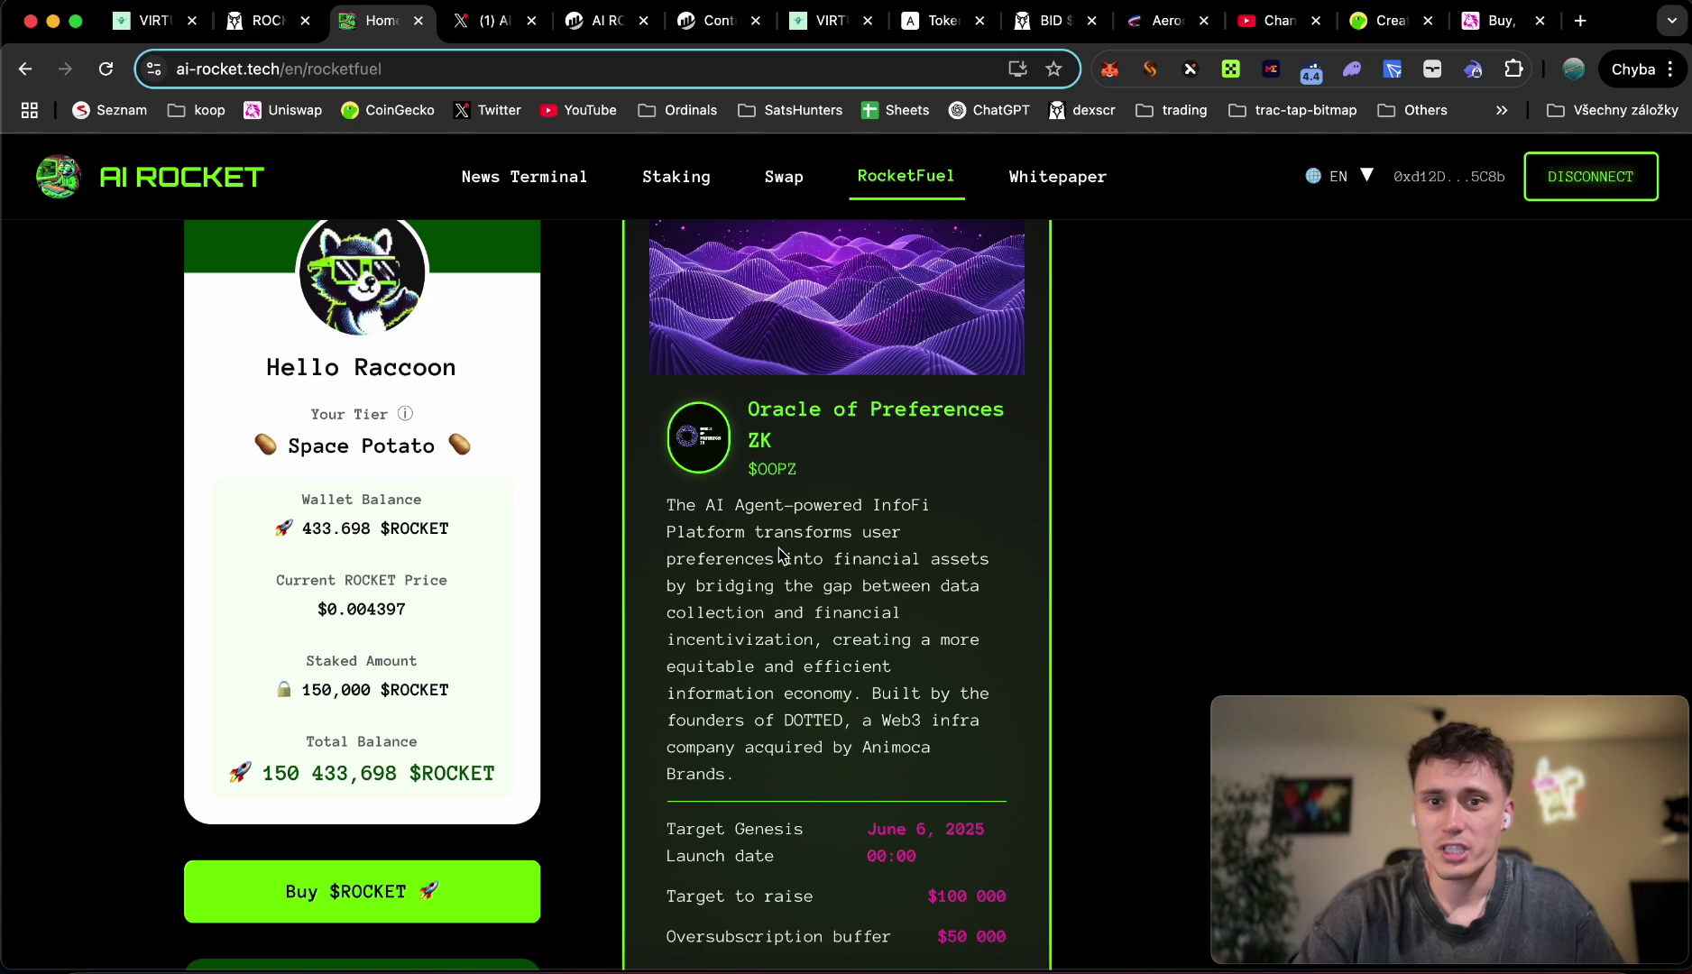
{"action": "scroll", "coordinate": [781, 554], "scroll_direction": "up", "scroll_amount": 3}
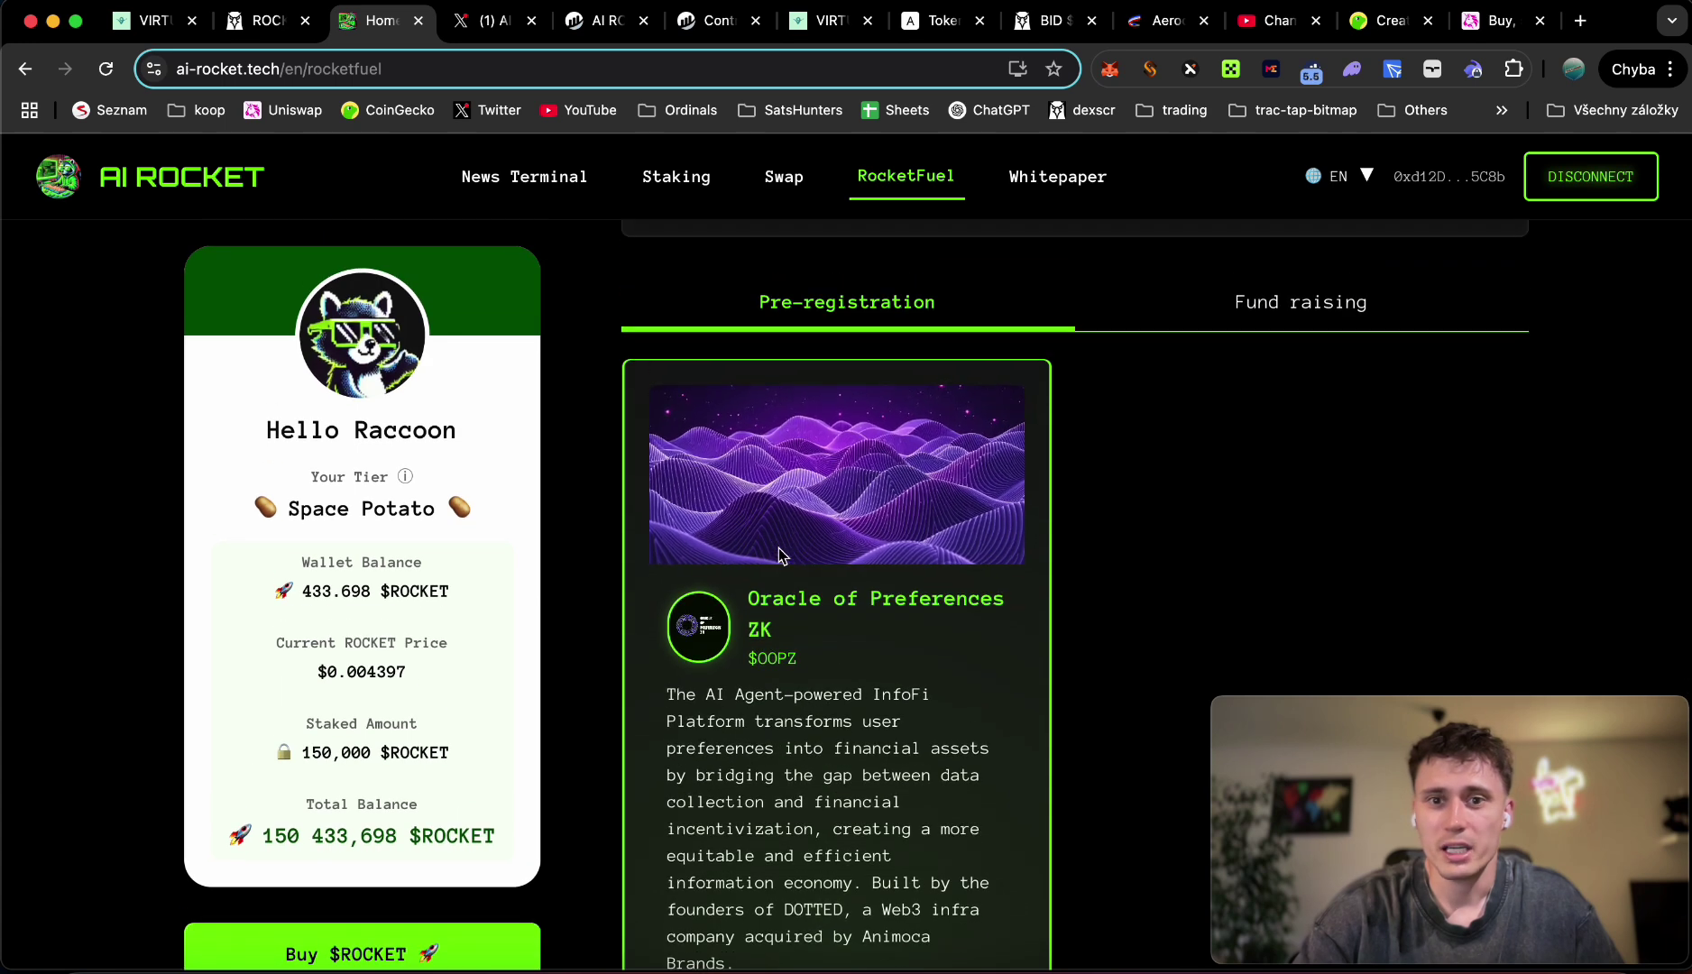
{"action": "scroll", "coordinate": [781, 554], "scroll_direction": "up", "scroll_amount": 5}
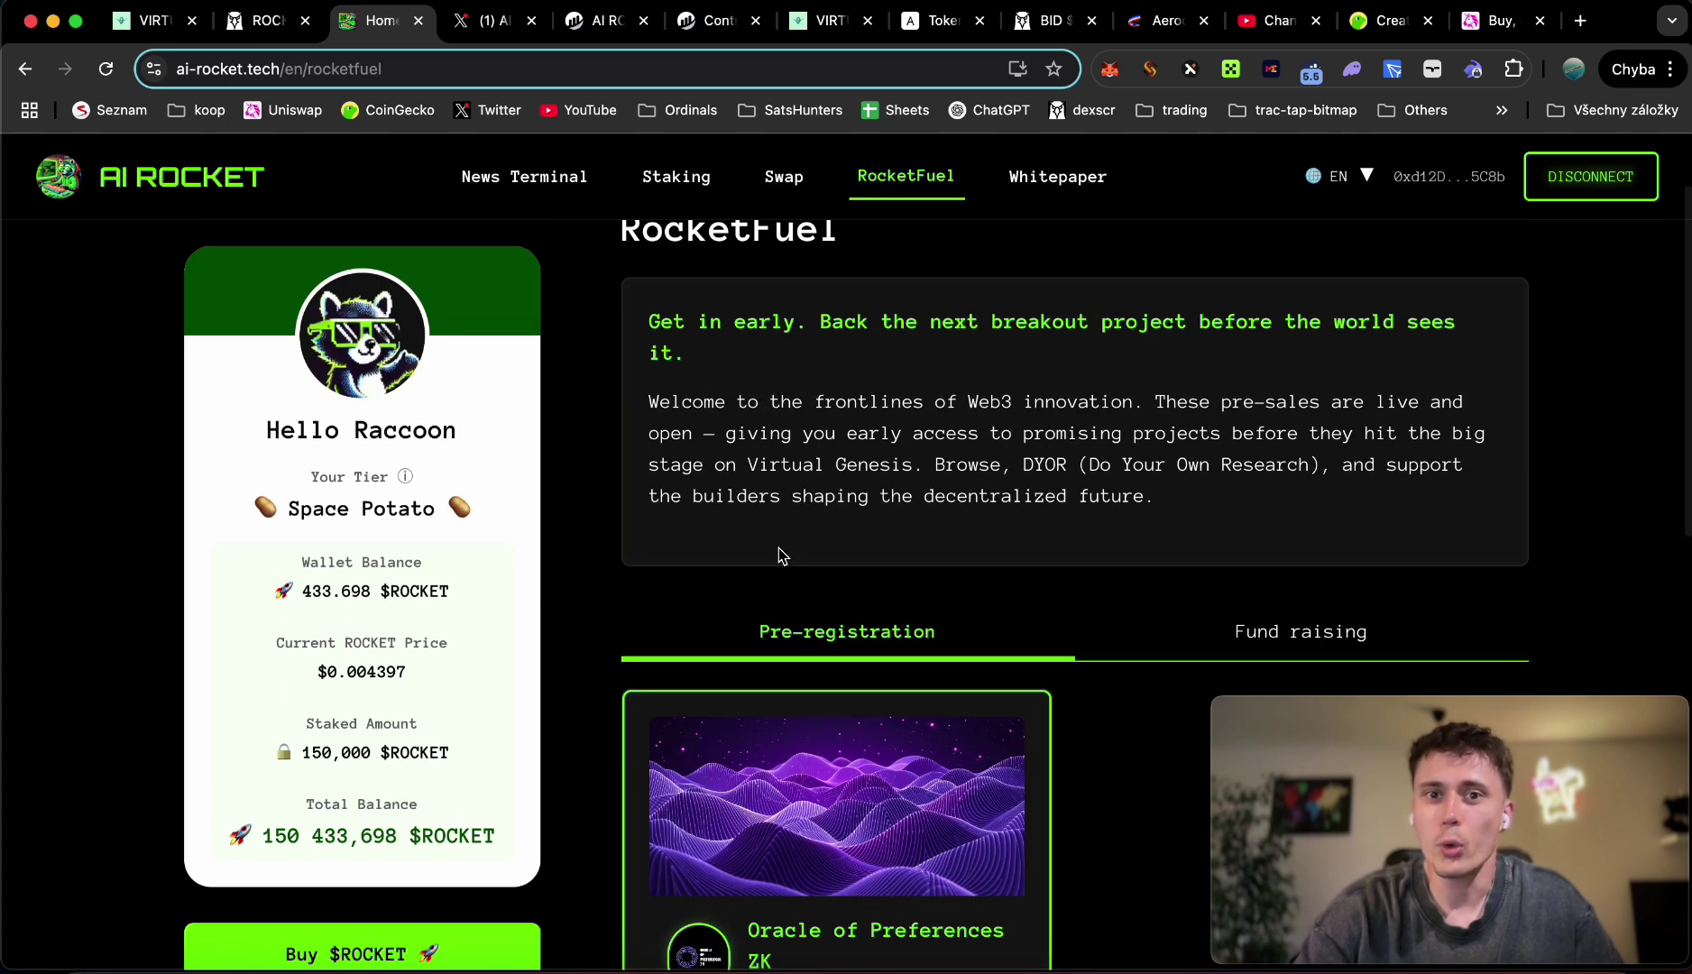
Step: Examine the Oracle of Preferences ZK pre-registration card's project description, fundraising target, registration dates and vesting period
{"action": "scroll", "coordinate": [778, 548], "scroll_direction": "down", "scroll_amount": 1}
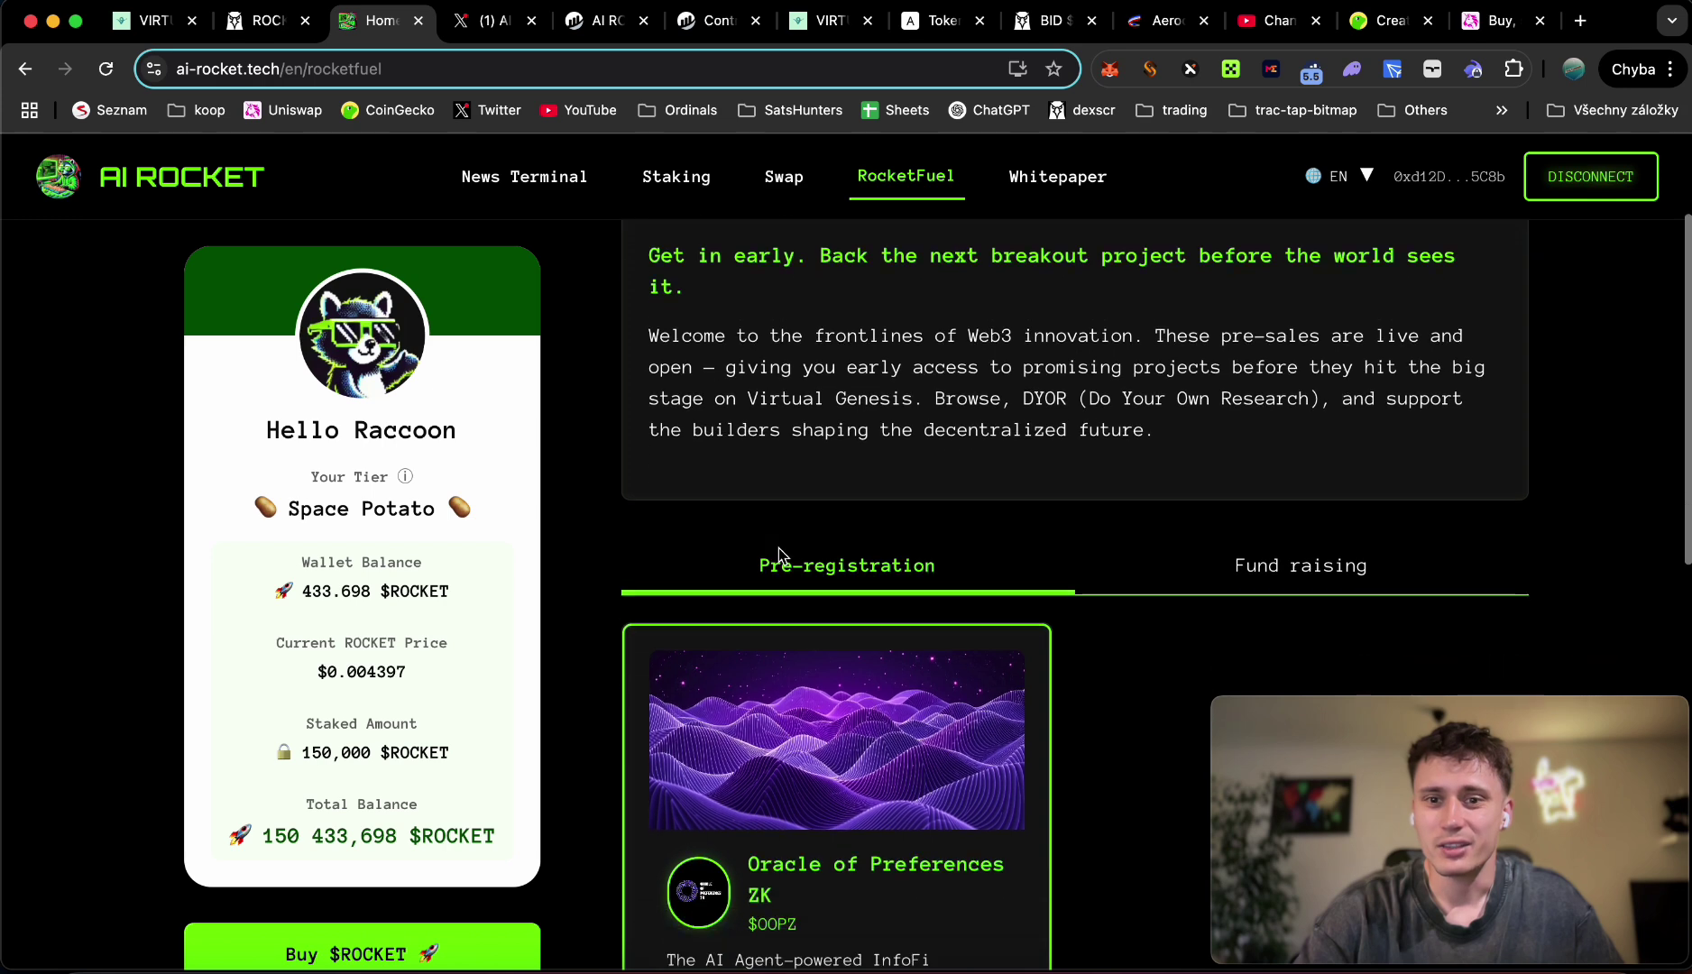
{"action": "scroll", "coordinate": [779, 552], "scroll_direction": "down", "scroll_amount": 3}
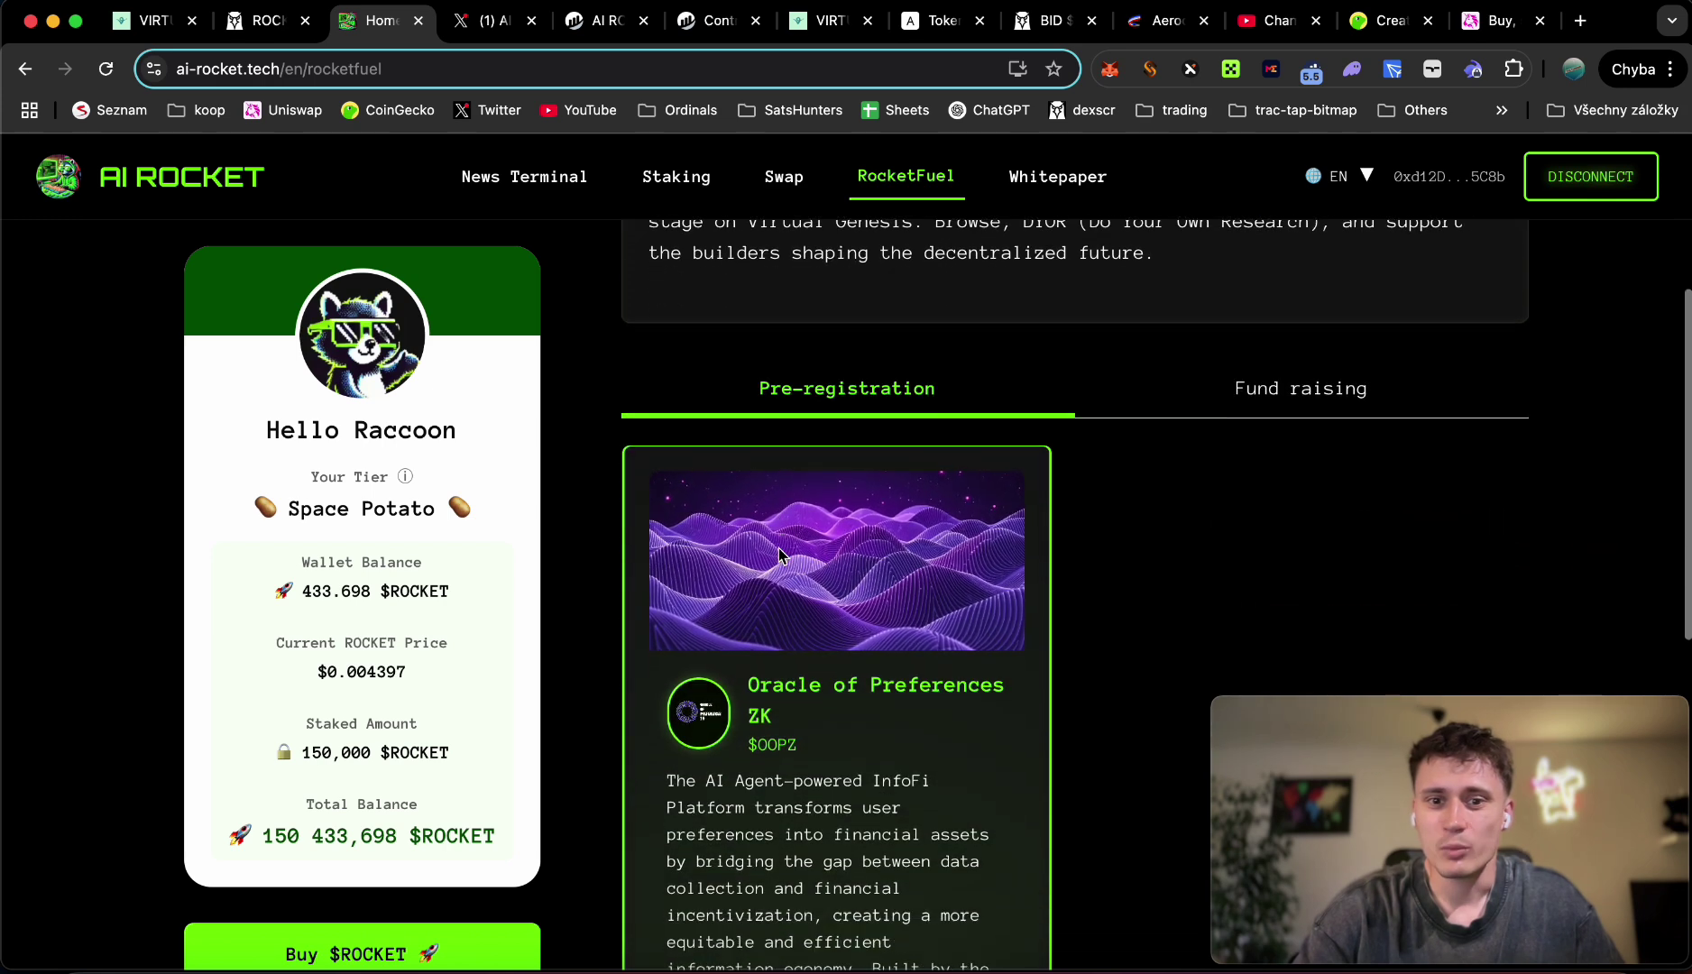
{"action": "scroll", "coordinate": [779, 548], "scroll_direction": "down", "scroll_amount": 5}
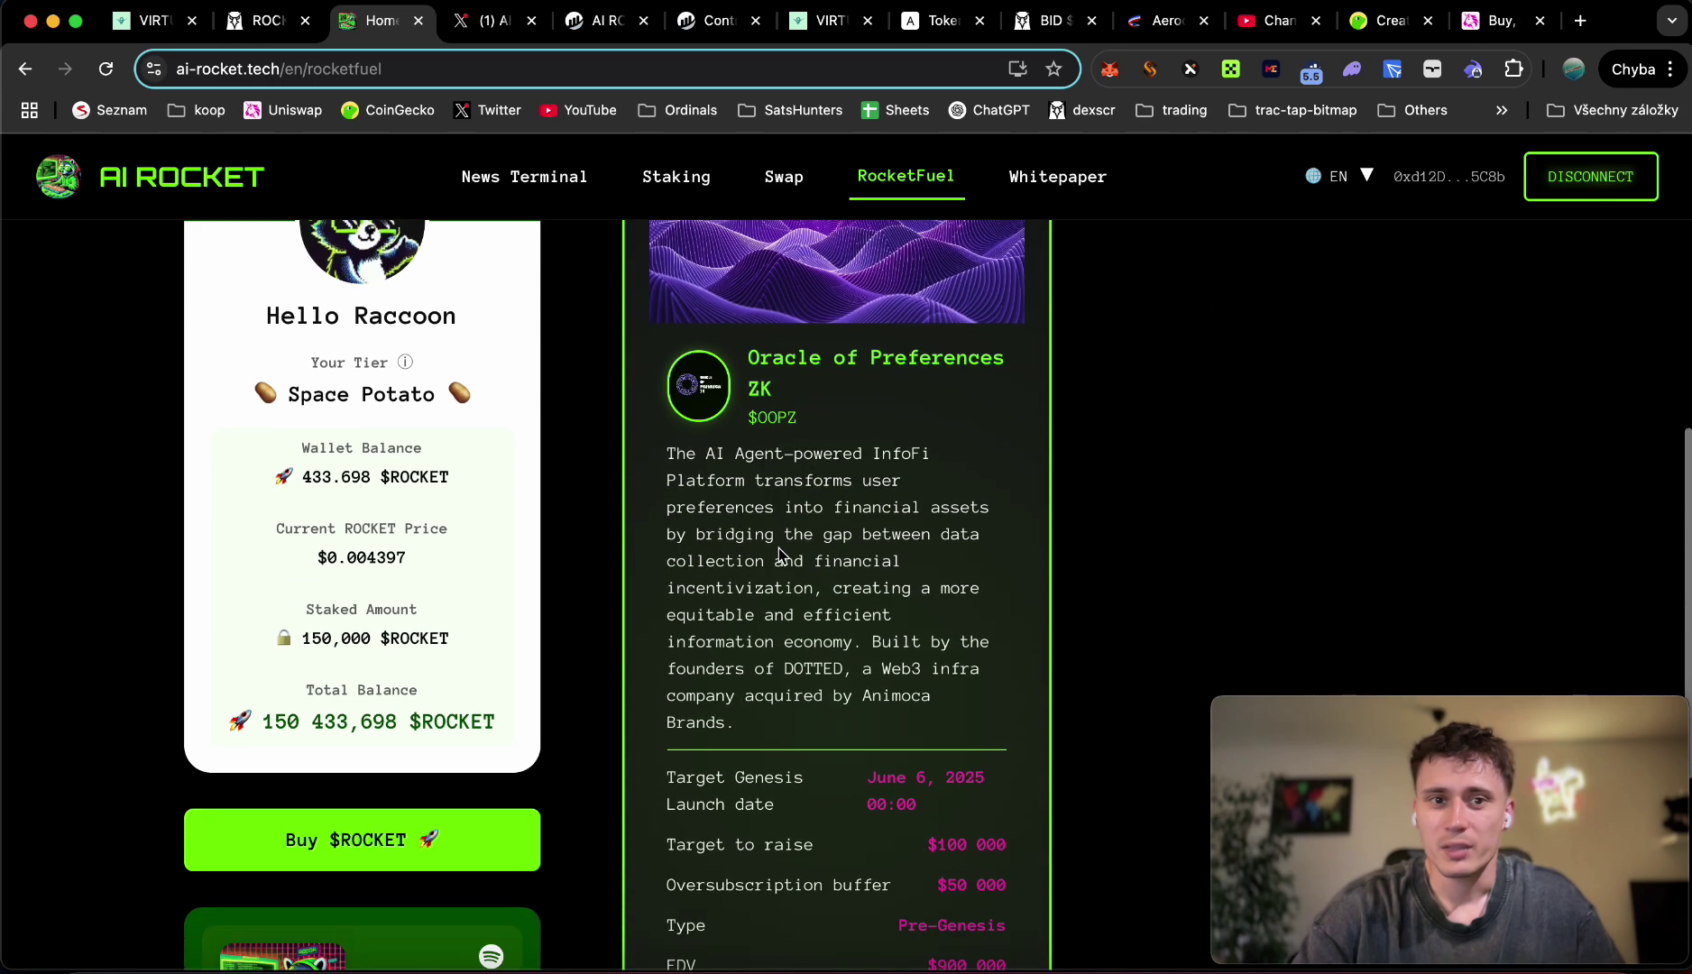
{"action": "scroll", "coordinate": [778, 550], "scroll_direction": "down", "scroll_amount": 5}
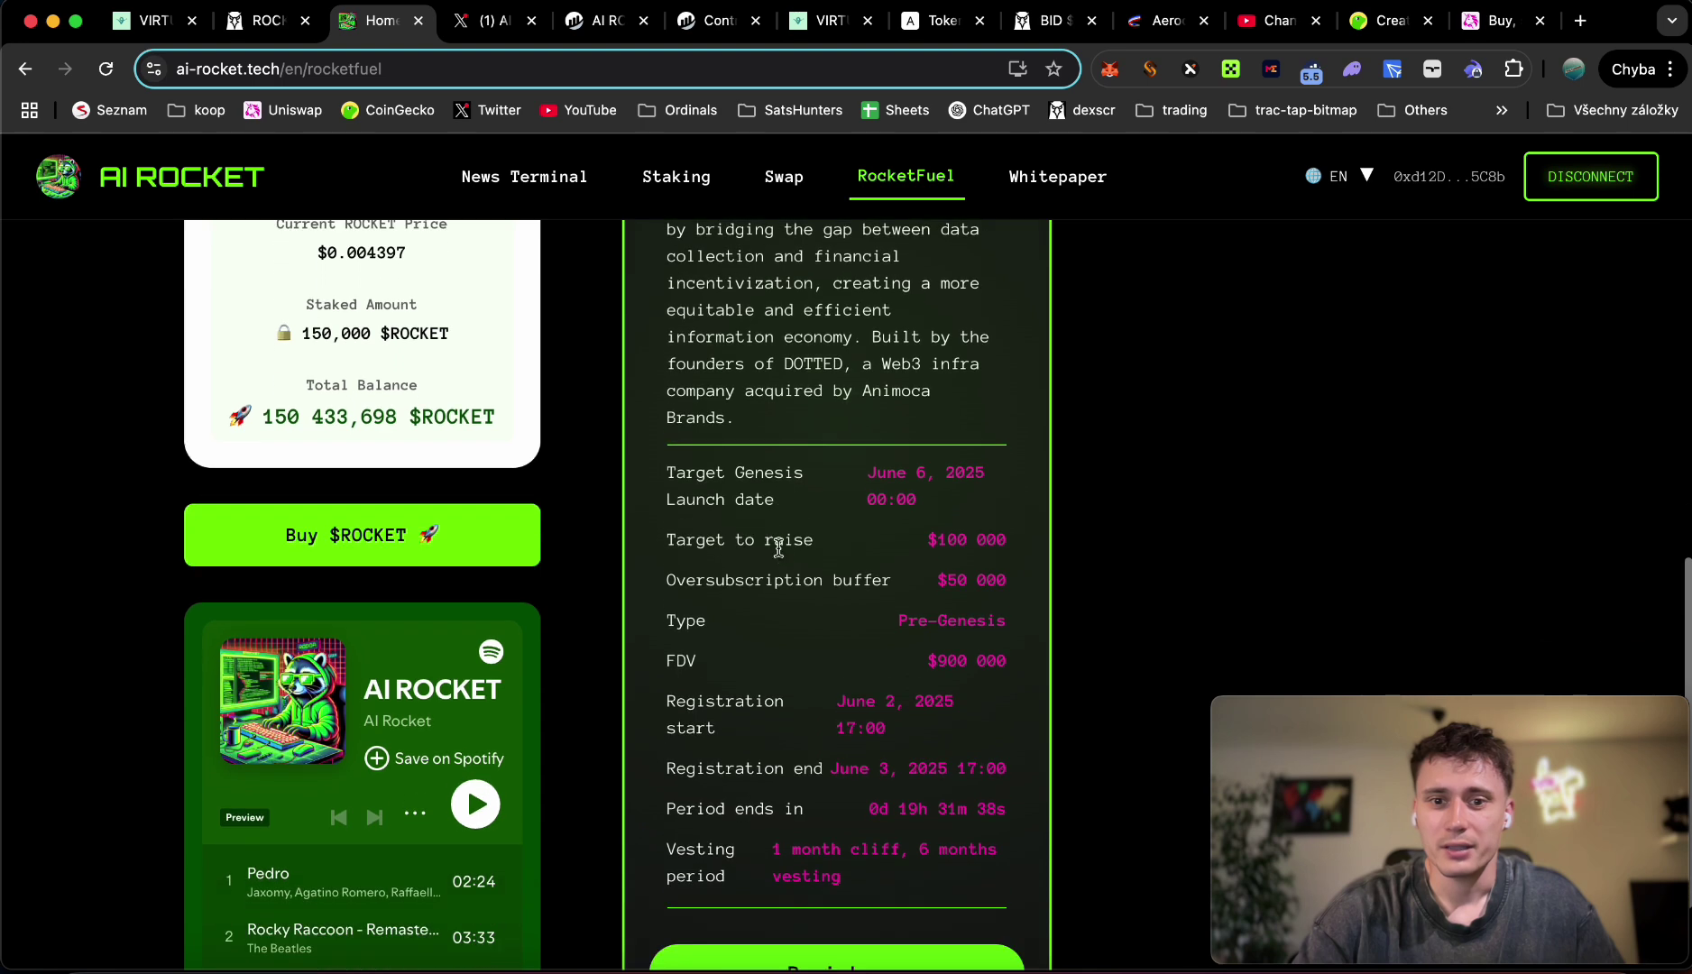
{"action": "scroll", "coordinate": [778, 548], "scroll_direction": "down", "scroll_amount": 2}
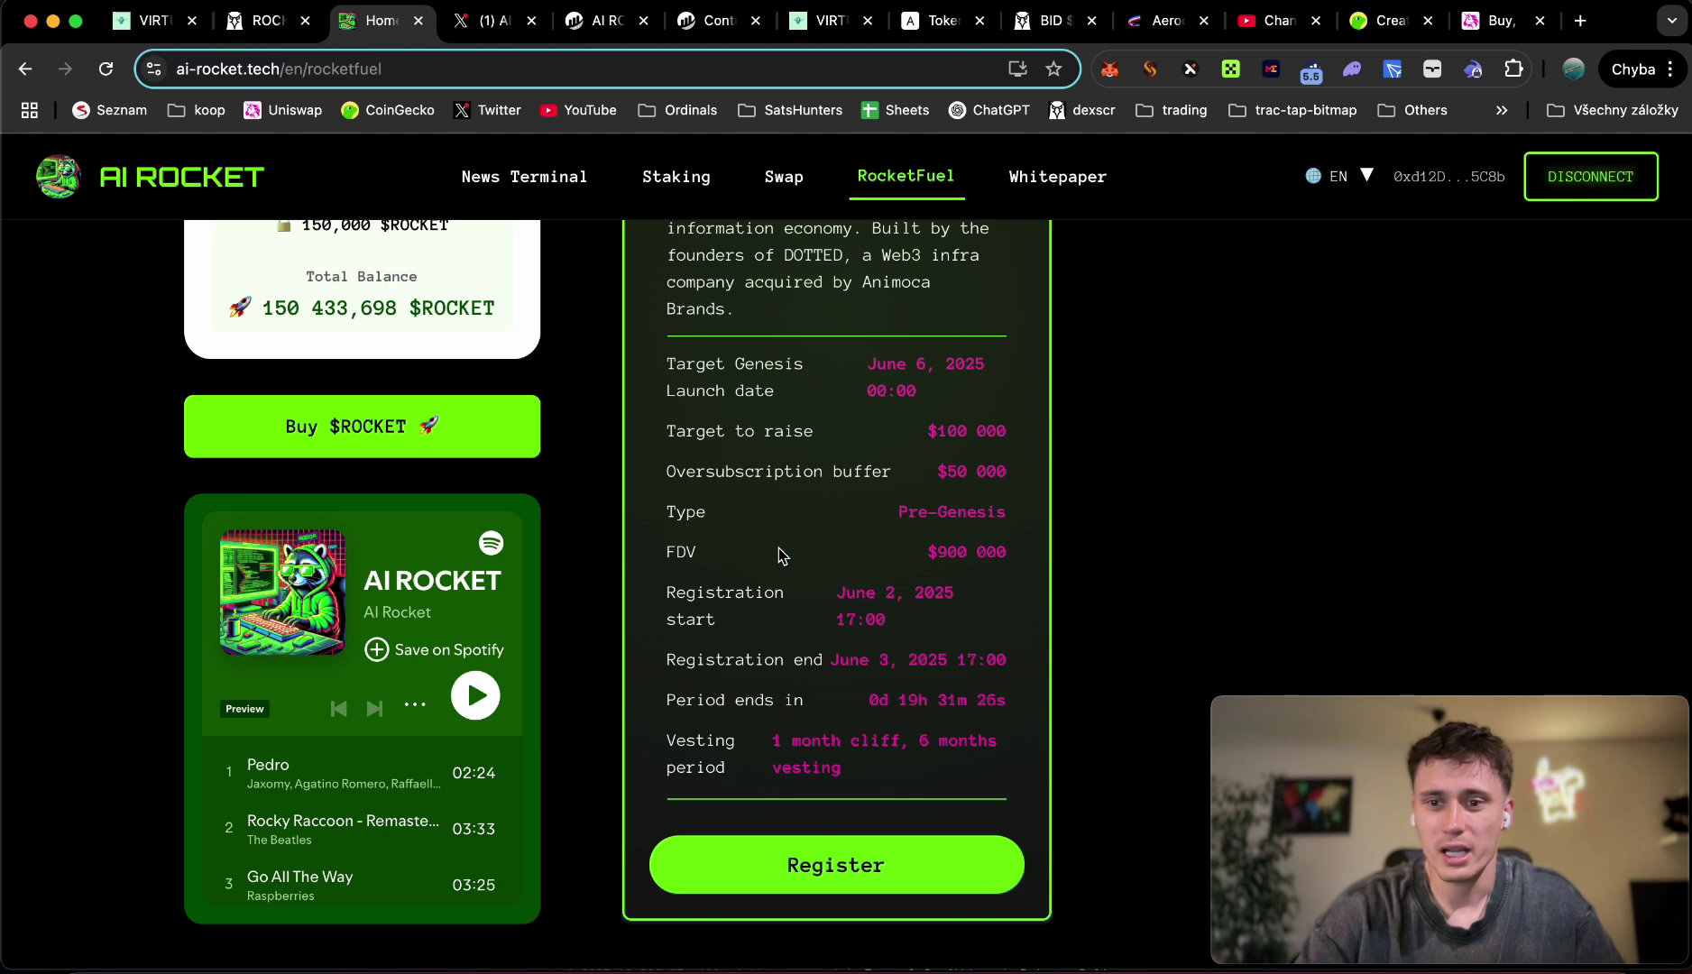
{"action": "scroll", "coordinate": [778, 547], "scroll_direction": "up", "scroll_amount": 5}
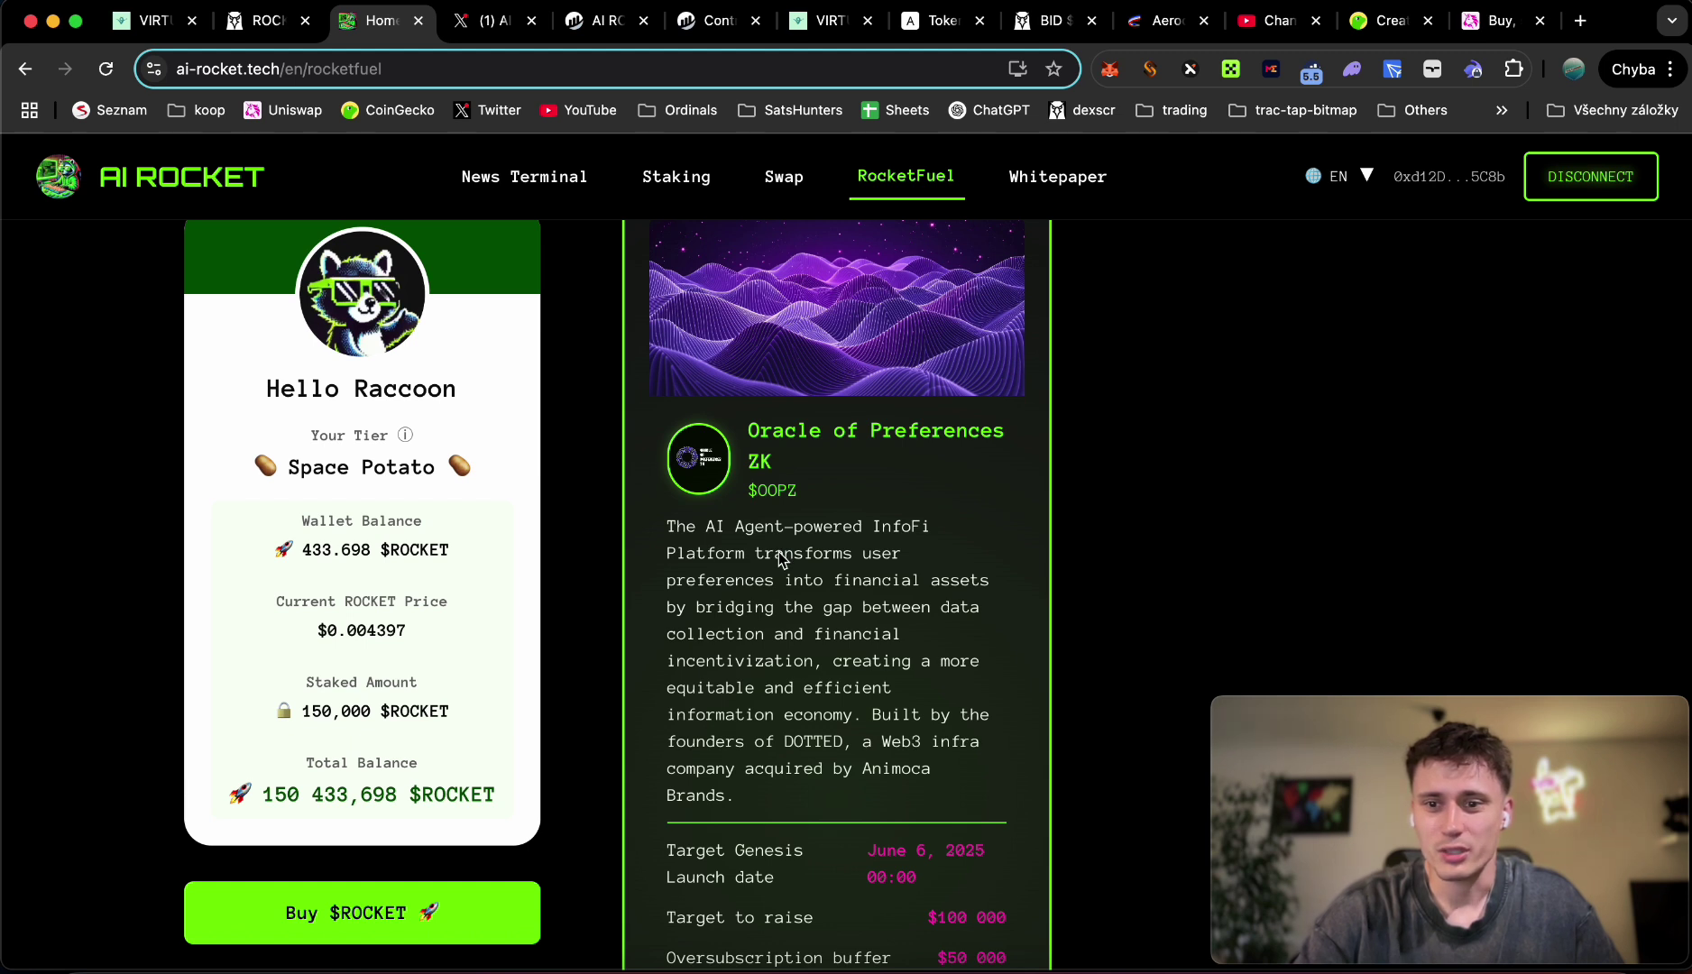
{"action": "scroll", "coordinate": [781, 559], "scroll_direction": "down", "scroll_amount": 1}
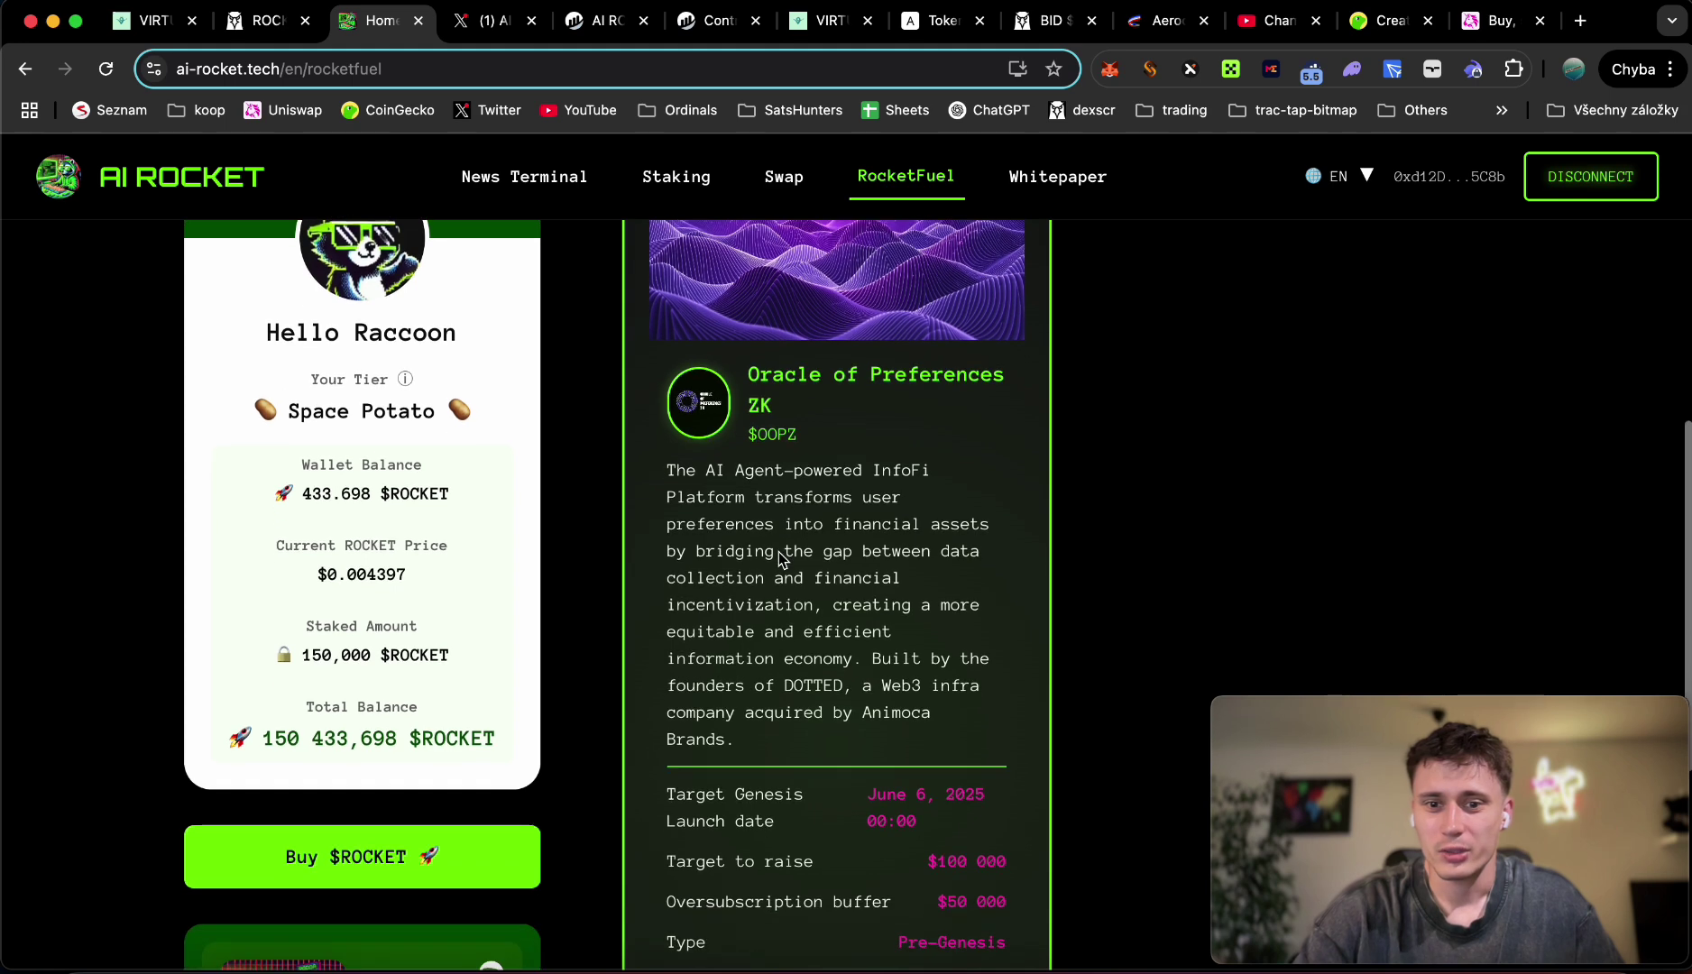